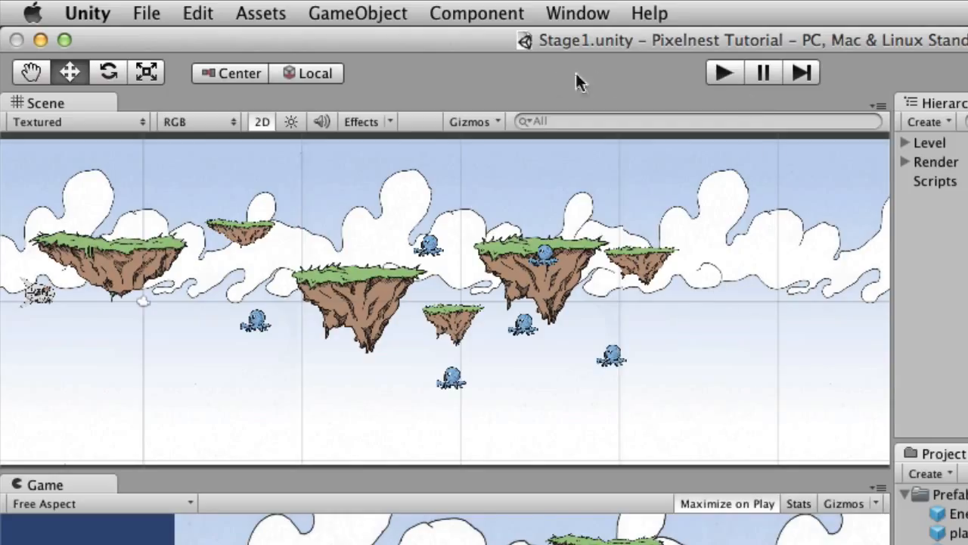
Create a new scene and add a Particle System object to it.
{"action": "left_click", "coordinate": [147, 13]}
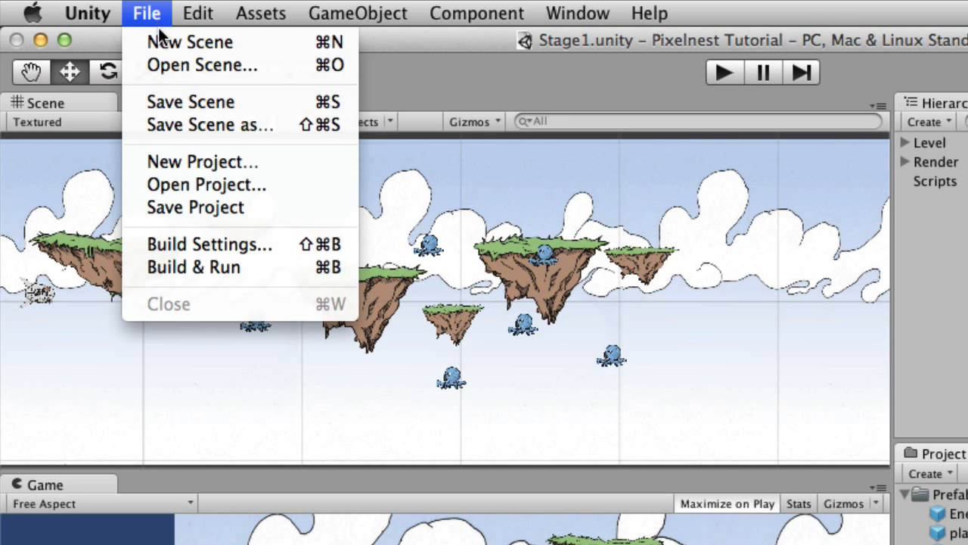
{"action": "left_click", "coordinate": [162, 35]}
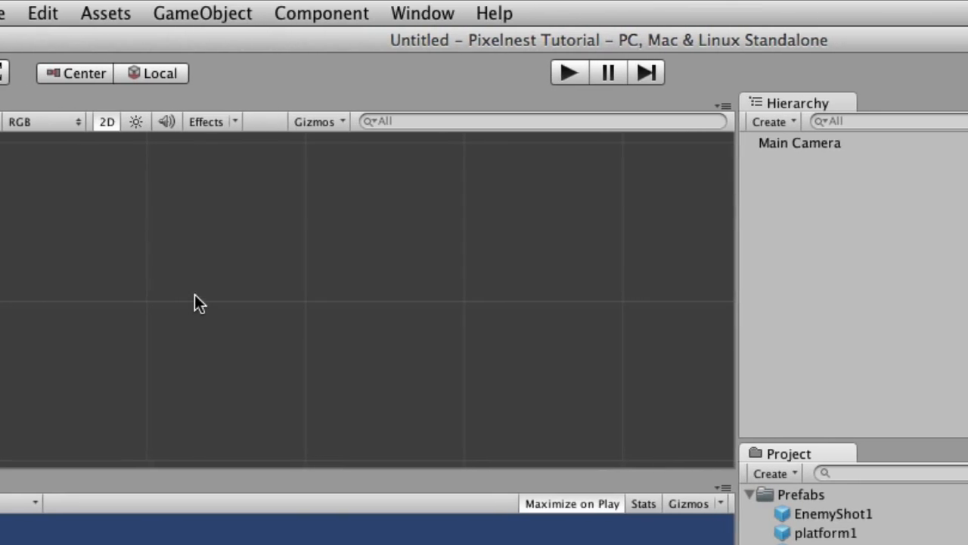
{"action": "left_click", "coordinate": [150, 15]}
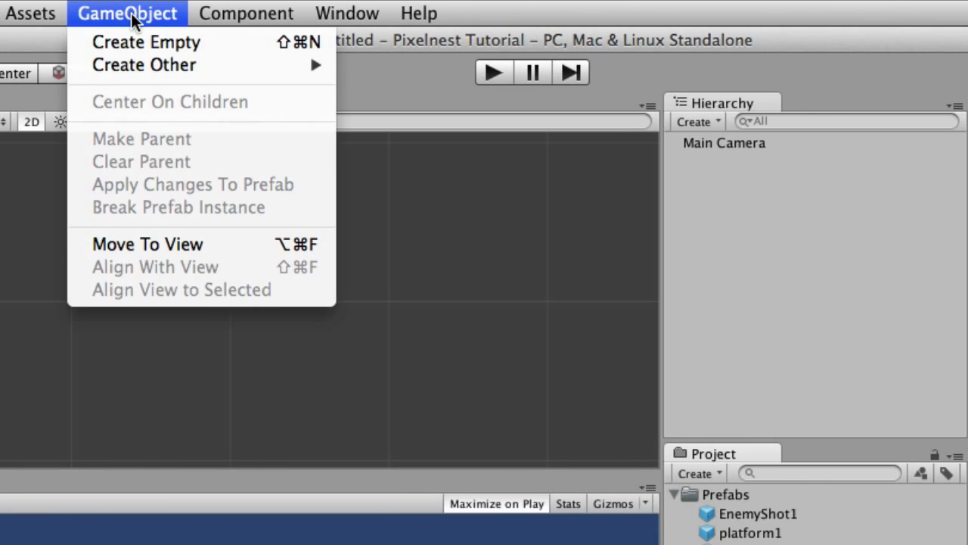
{"action": "mouse_move", "coordinate": [143, 66]}
{"action": "left_click", "coordinate": [414, 72]}
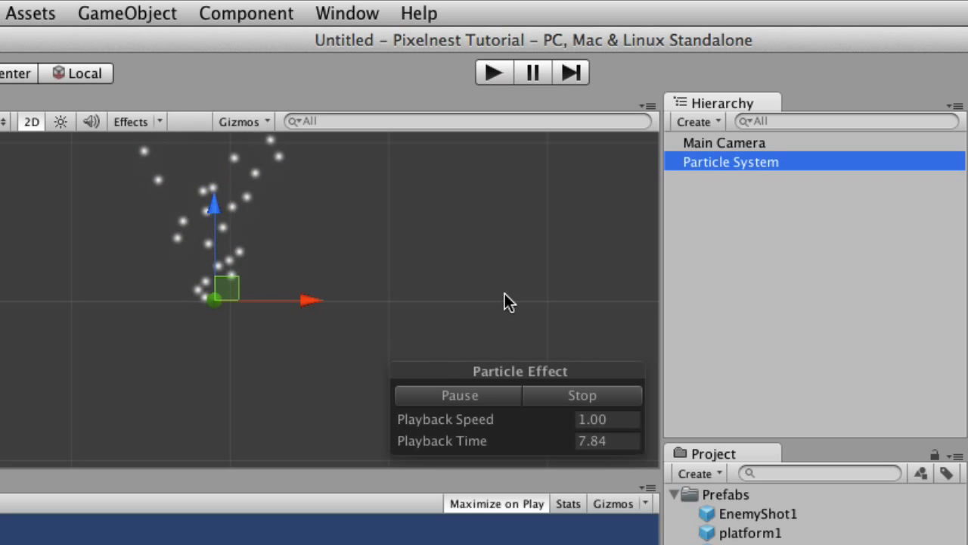
Preview the particle effect in the scene by pausing, resuming, stopping and restarting its simulation.
{"action": "left_click", "coordinate": [481, 406]}
{"action": "left_click", "coordinate": [476, 393]}
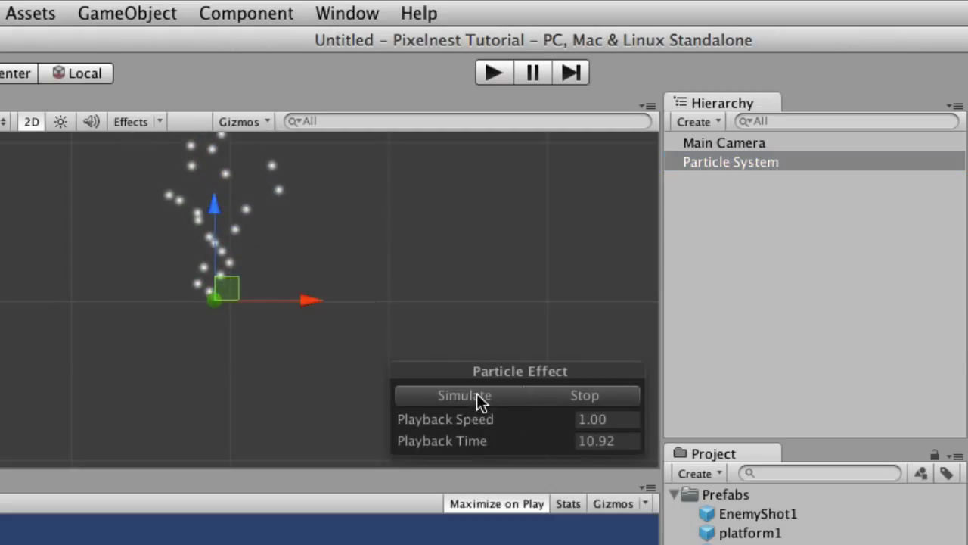
{"action": "left_click", "coordinate": [477, 394]}
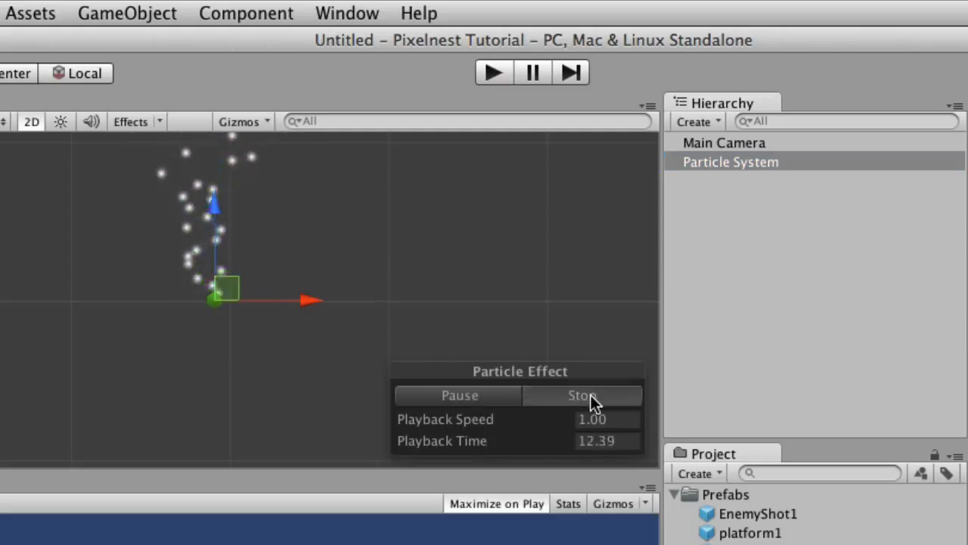
{"action": "left_click", "coordinate": [590, 394]}
{"action": "left_click", "coordinate": [475, 398]}
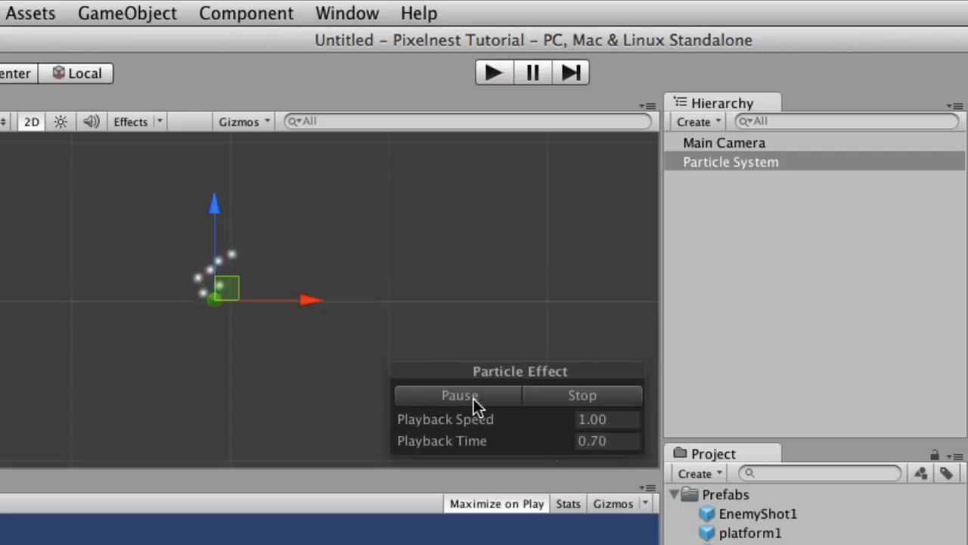
Rename the Particle System object in the hierarchy as SmokeEffect.
{"action": "left_click", "coordinate": [727, 161]}
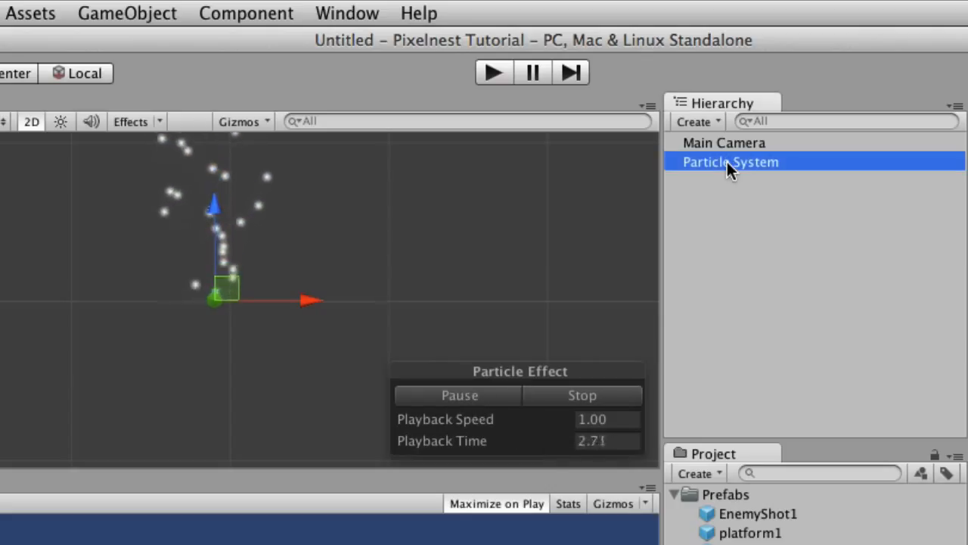
{"action": "left_click", "coordinate": [727, 161]}
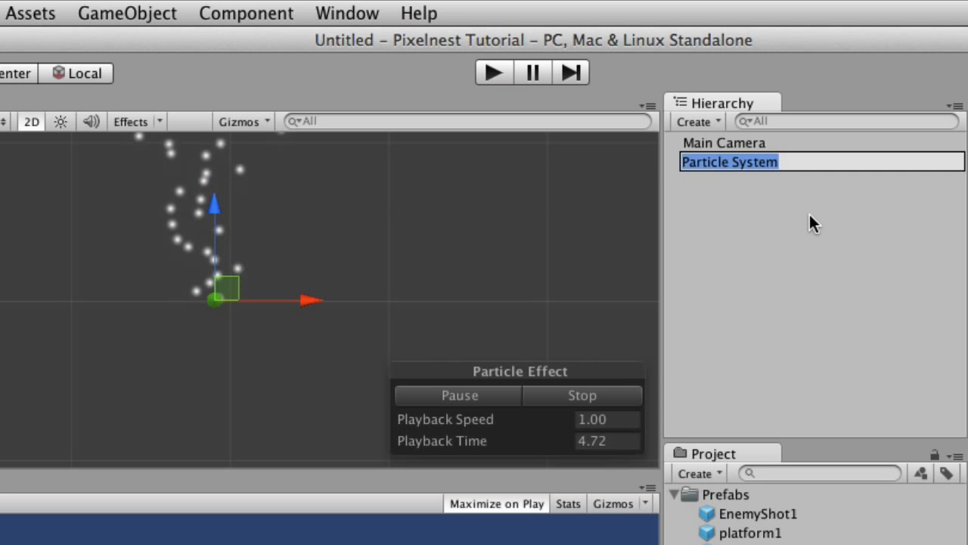
{"action": "type", "text": "SmokeEffect"}
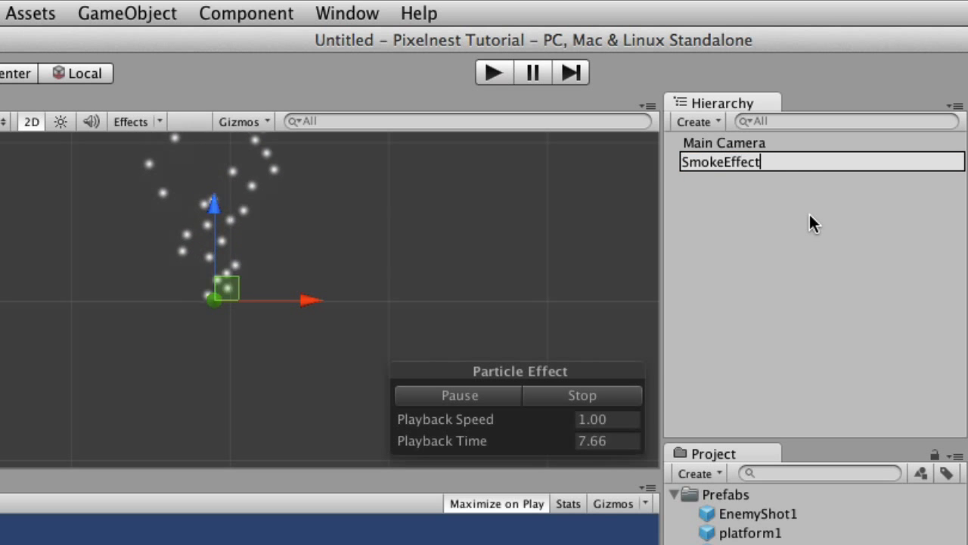
{"action": "key", "text": "Return"}
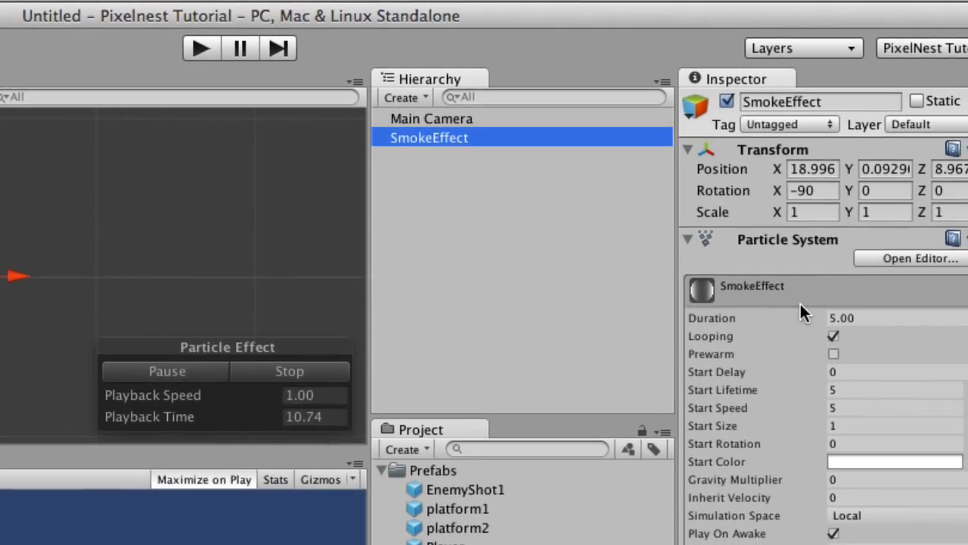
{"action": "scroll", "coordinate": [801, 313], "scroll_direction": "down", "scroll_amount": 10}
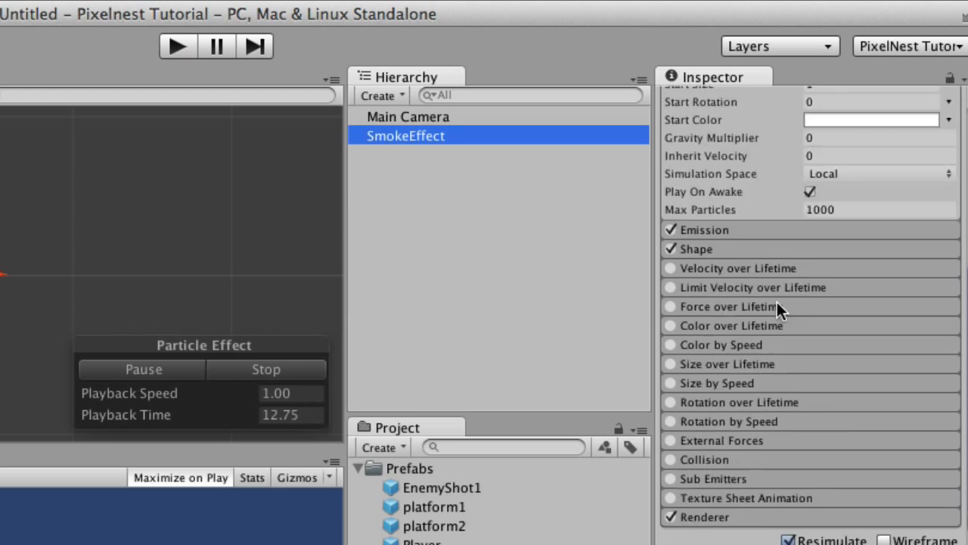
{"action": "scroll", "coordinate": [777, 303], "scroll_direction": "down", "scroll_amount": 5}
{"action": "scroll", "coordinate": [776, 300], "scroll_direction": "up", "scroll_amount": 15}
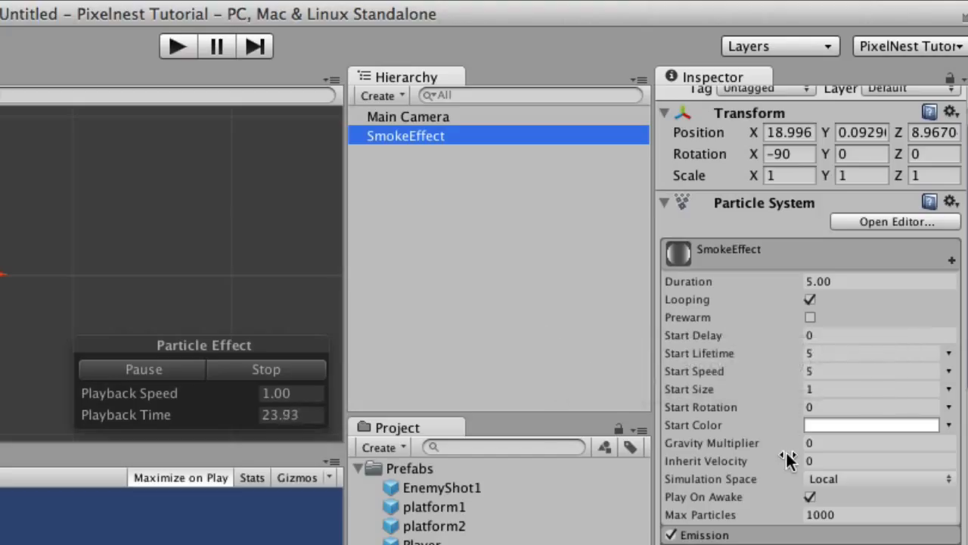
{"action": "mouse_move", "coordinate": [786, 461]}
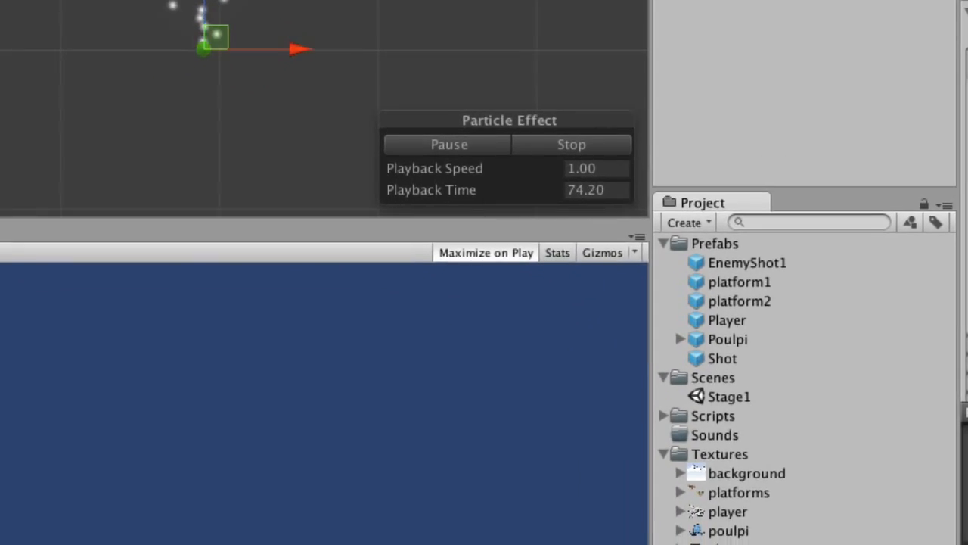
Import cloud.png into the Textures folder and apply import settings with texture type Texture and Alpha Is Transparency enabled.
{"action": "left_click", "coordinate": [424, 543]}
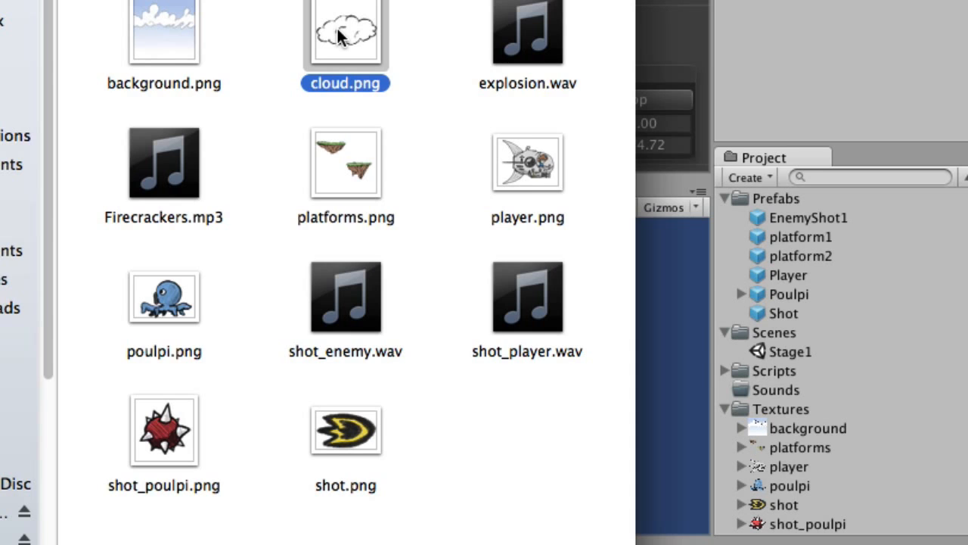
{"action": "left_click_drag", "start_coordinate": [338, 37], "coordinate": [787, 404]}
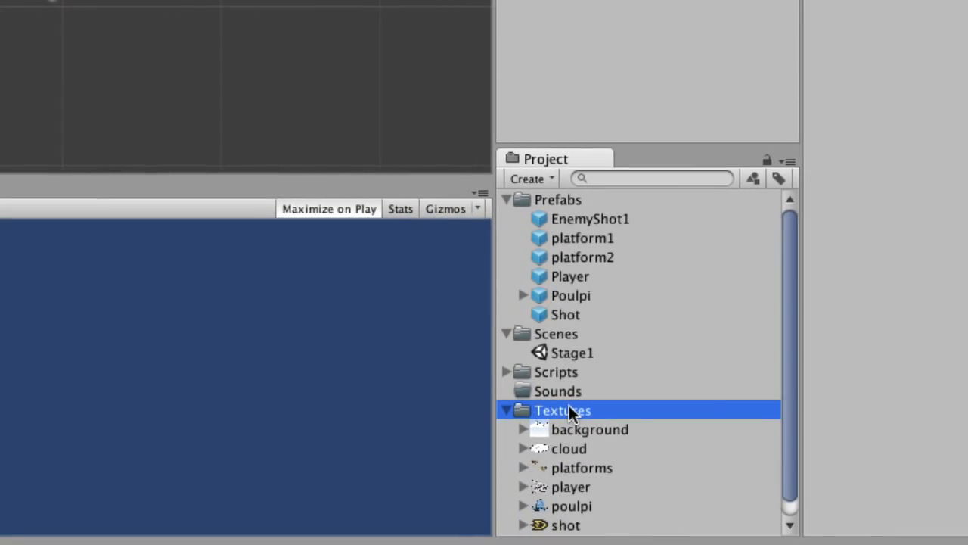
{"action": "left_click", "coordinate": [576, 450]}
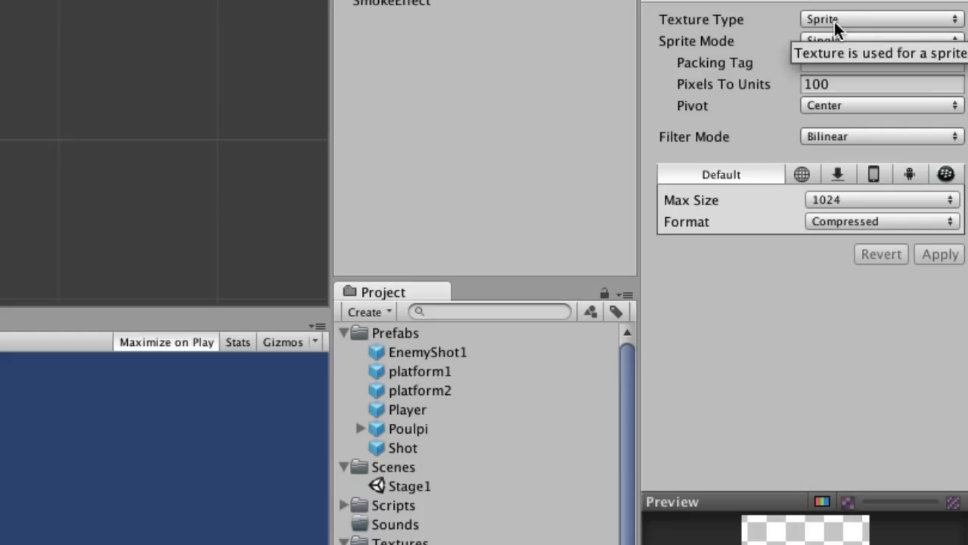
{"action": "left_click", "coordinate": [851, 19]}
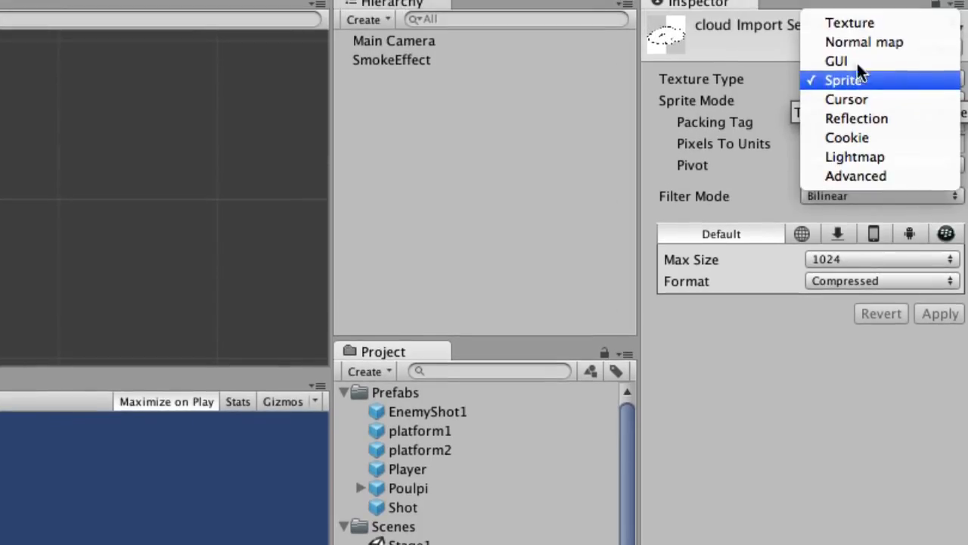
{"action": "left_click", "coordinate": [860, 24]}
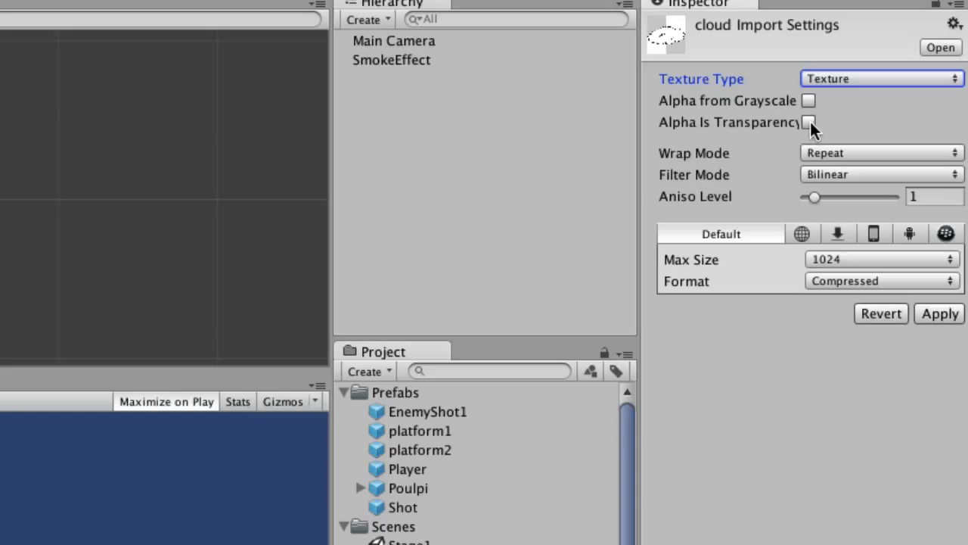
{"action": "left_click", "coordinate": [808, 123]}
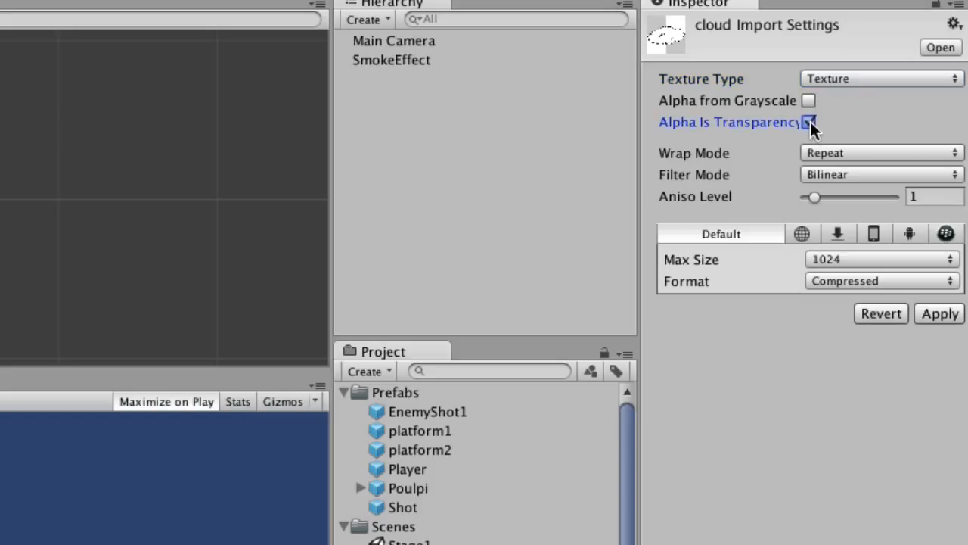
{"action": "left_click", "coordinate": [937, 324]}
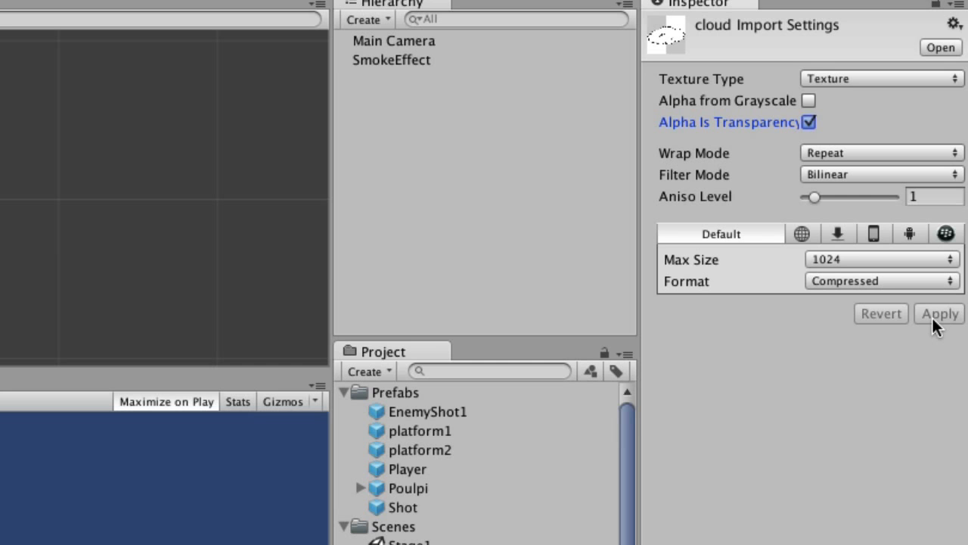
Assign the cloud texture from the Textures folder to the SmokeEffect object as its particle material.
{"action": "left_click", "coordinate": [406, 60]}
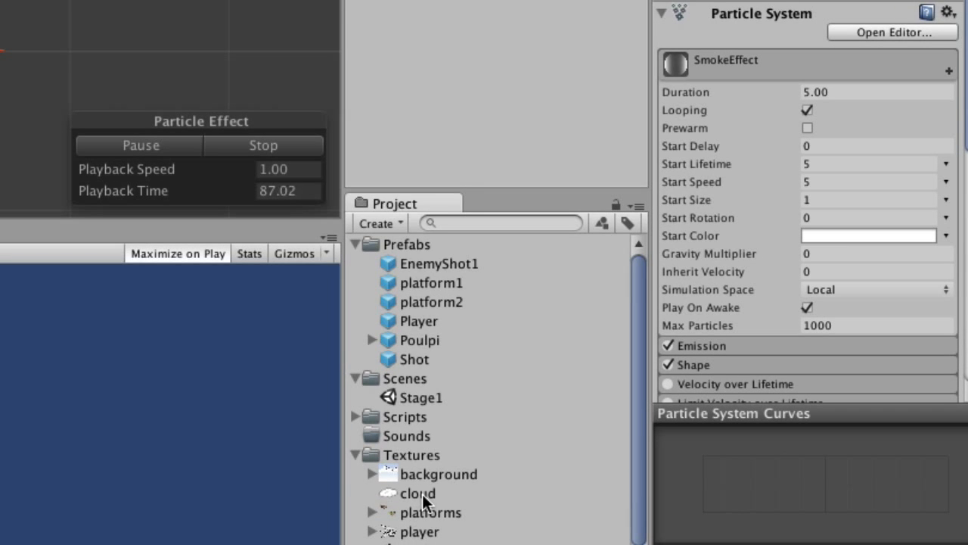
{"action": "left_click", "coordinate": [423, 496]}
{"action": "left_click_drag", "start_coordinate": [426, 499], "coordinate": [401, 63]}
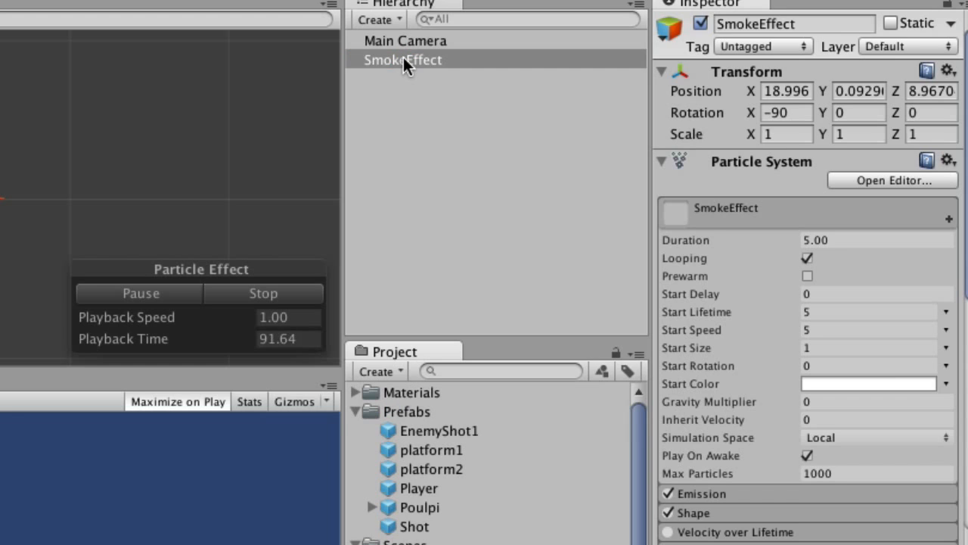
Change the shader of SmokeEffect's cloud material to a Particles shader that has a Tint Color property.
{"action": "left_click", "coordinate": [403, 60]}
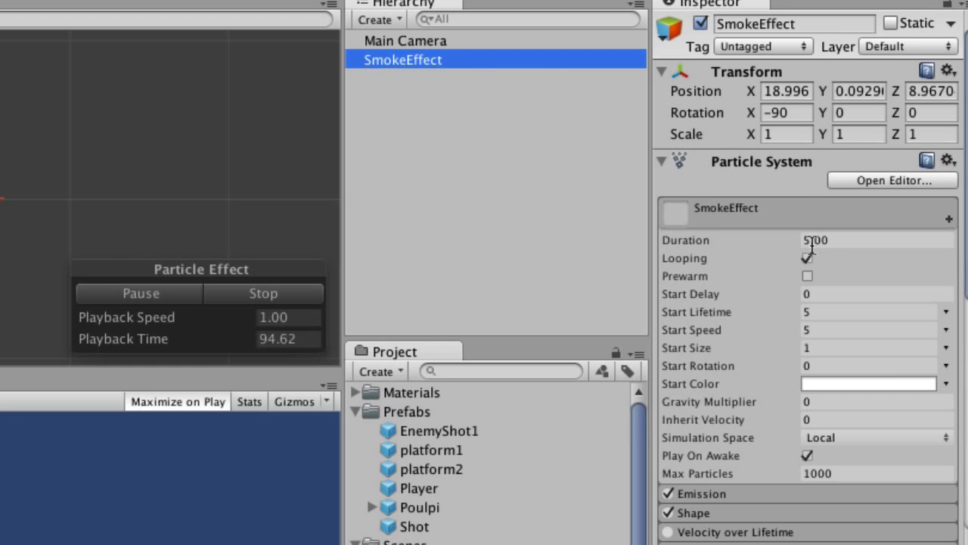
{"action": "scroll", "coordinate": [811, 244], "scroll_direction": "down", "scroll_amount": 10}
{"action": "scroll", "coordinate": [812, 252], "scroll_direction": "down", "scroll_amount": 3}
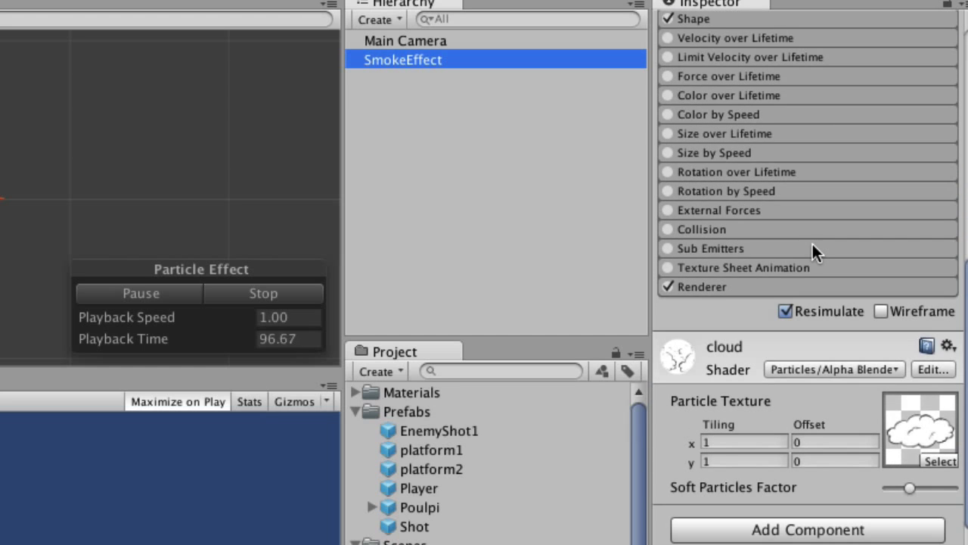
{"action": "left_click", "coordinate": [827, 370]}
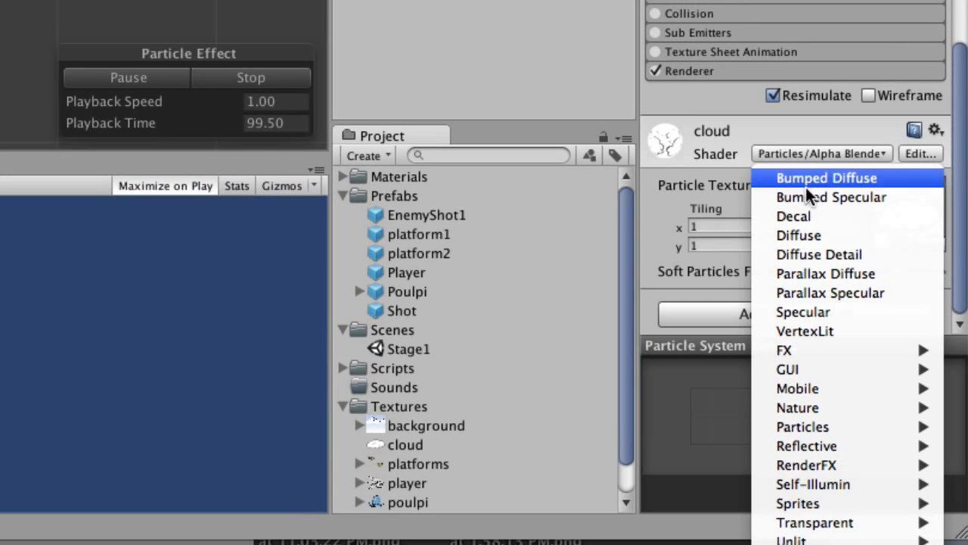
{"action": "mouse_move", "coordinate": [795, 428]}
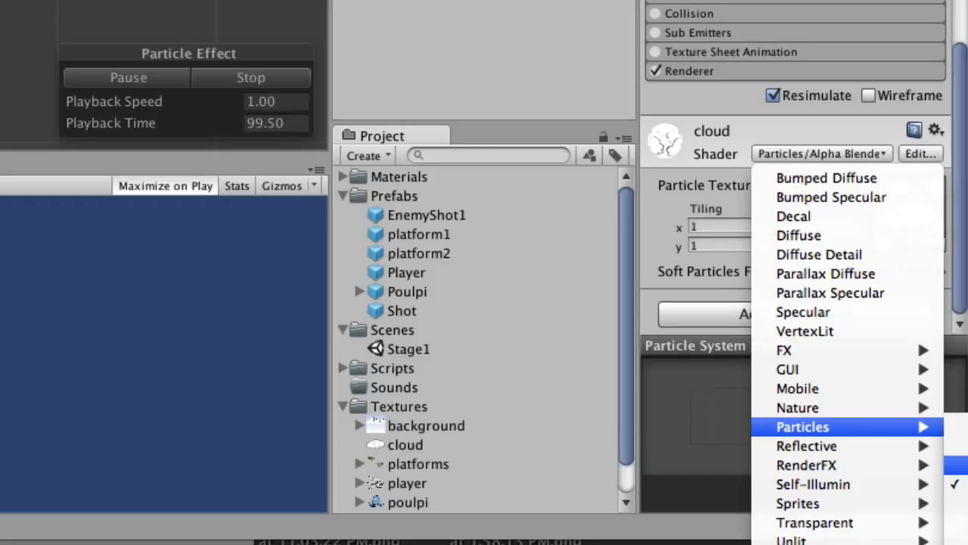
{"action": "left_click", "coordinate": [957, 465]}
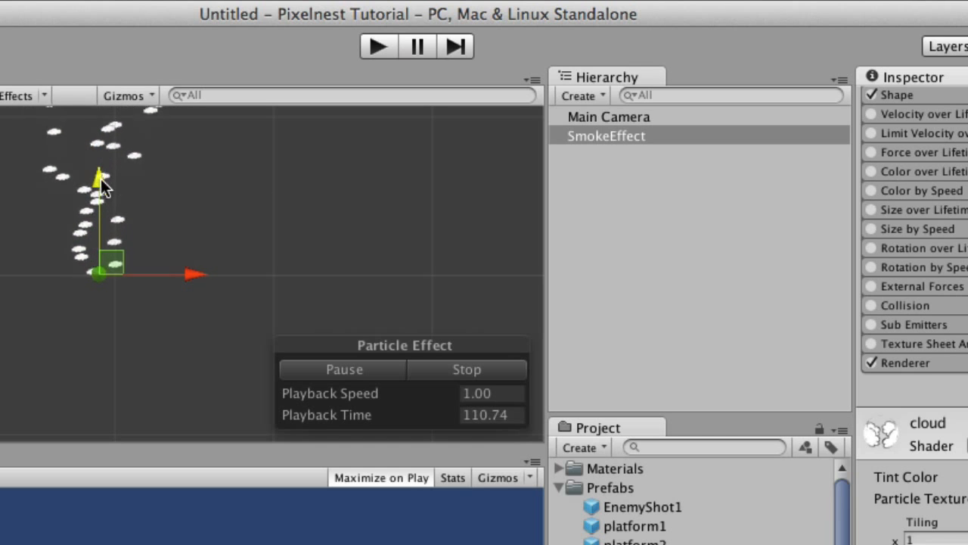
Move the SmokeEffect emitter down in the scene to a Y position of about -2.54.
{"action": "left_click_drag", "start_coordinate": [100, 178], "coordinate": [108, 238]}
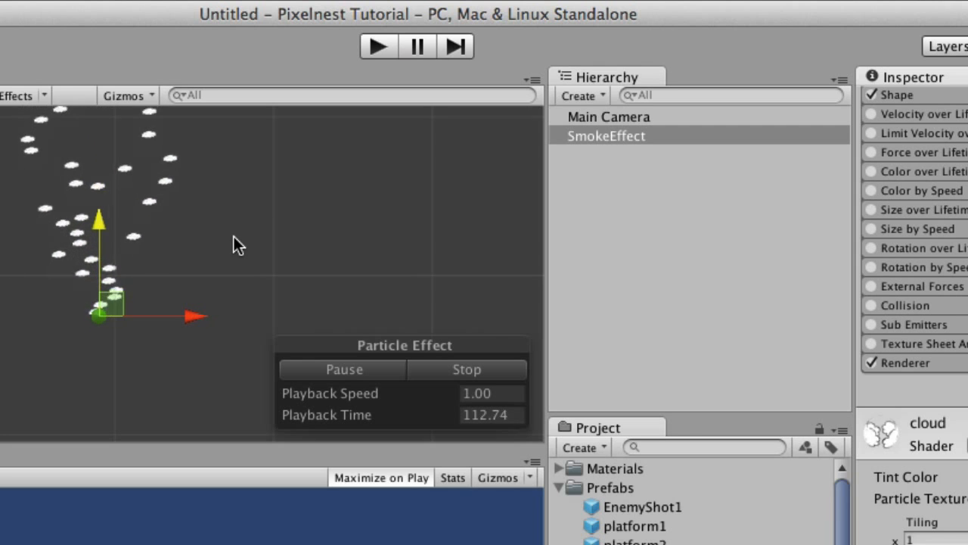
{"action": "scroll", "coordinate": [234, 236], "scroll_direction": "up", "scroll_amount": 5}
{"action": "scroll", "coordinate": [234, 236], "scroll_direction": "up", "scroll_amount": 1}
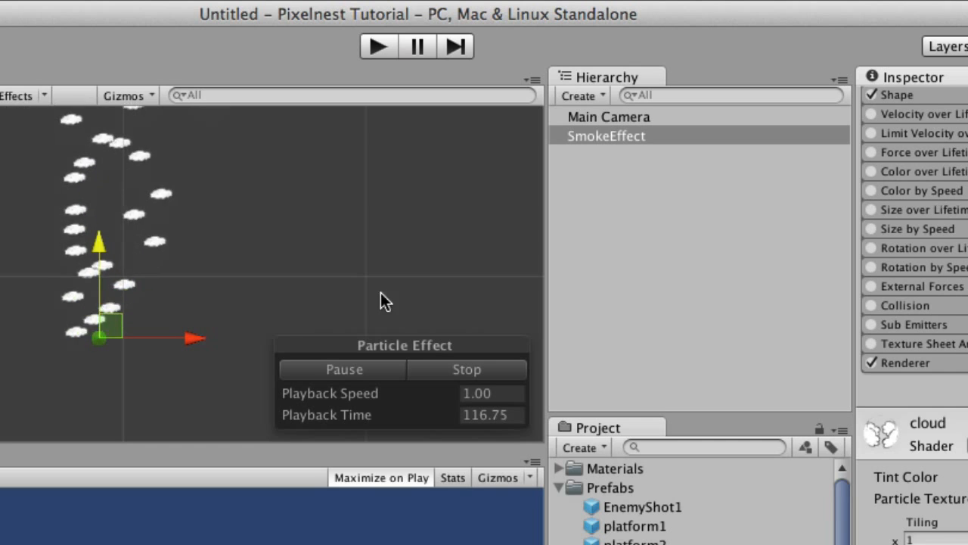
{"action": "scroll", "coordinate": [908, 380], "scroll_direction": "up", "scroll_amount": 5}
Set SmokeEffect's particle Duration to 1 and its Start Lifetime to 1.
{"action": "scroll", "coordinate": [908, 388], "scroll_direction": "up", "scroll_amount": 8}
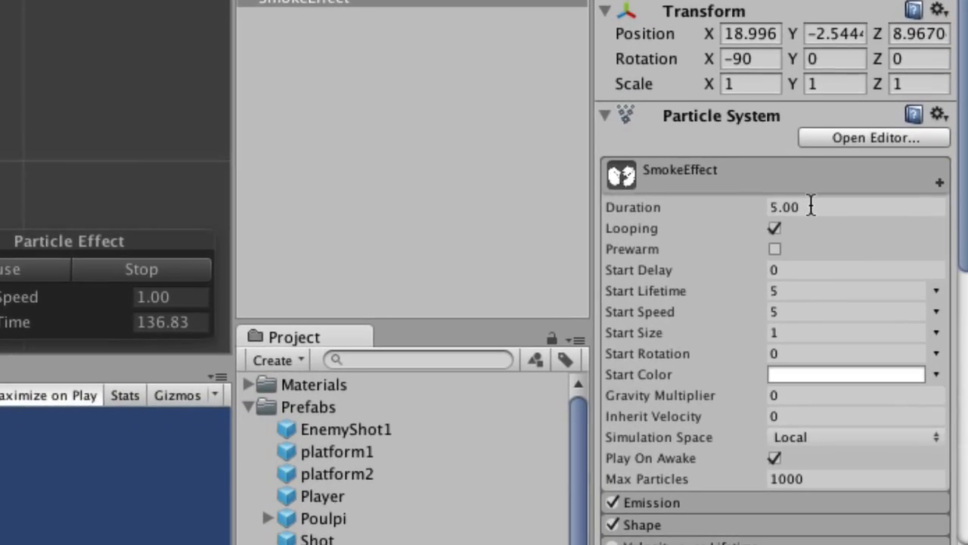
{"action": "left_click", "coordinate": [828, 259]}
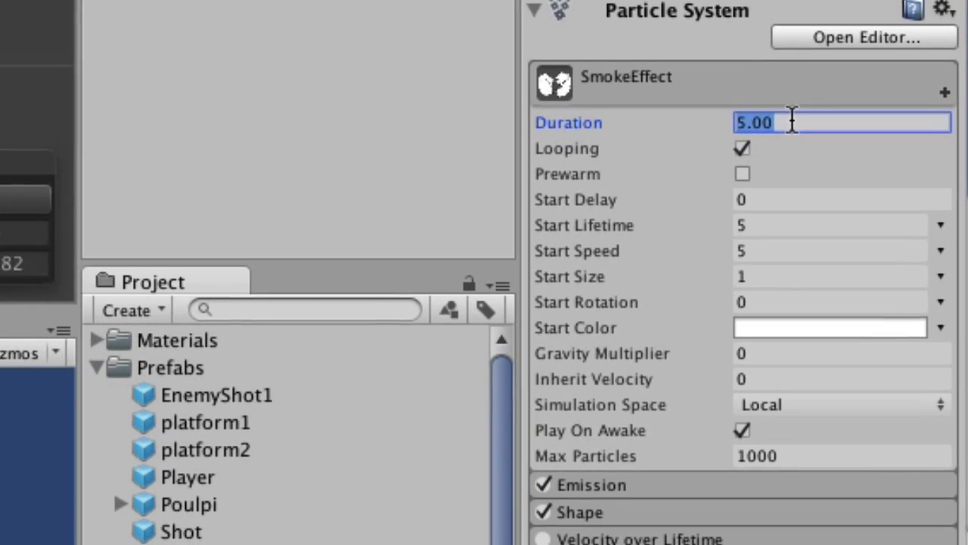
{"action": "type", "text": "1"}
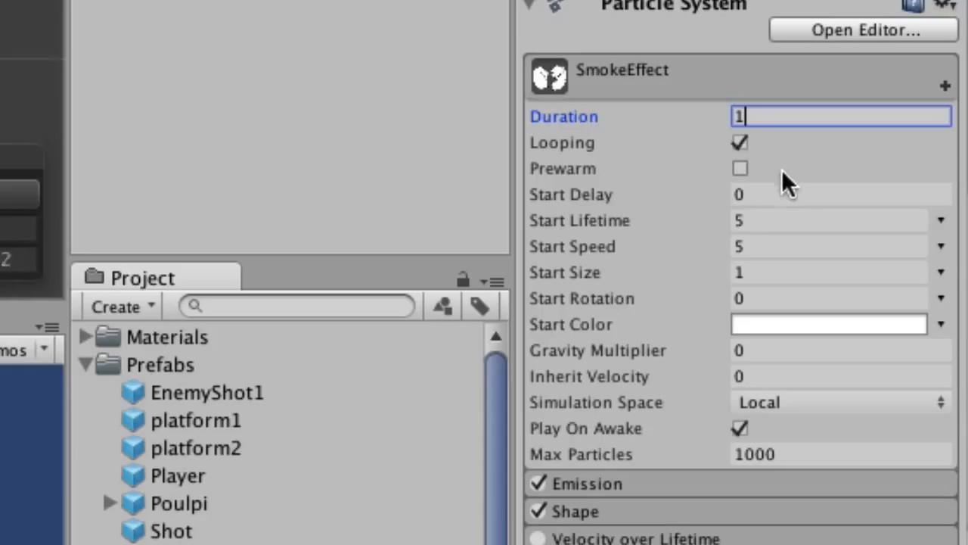
{"action": "left_click", "coordinate": [787, 217]}
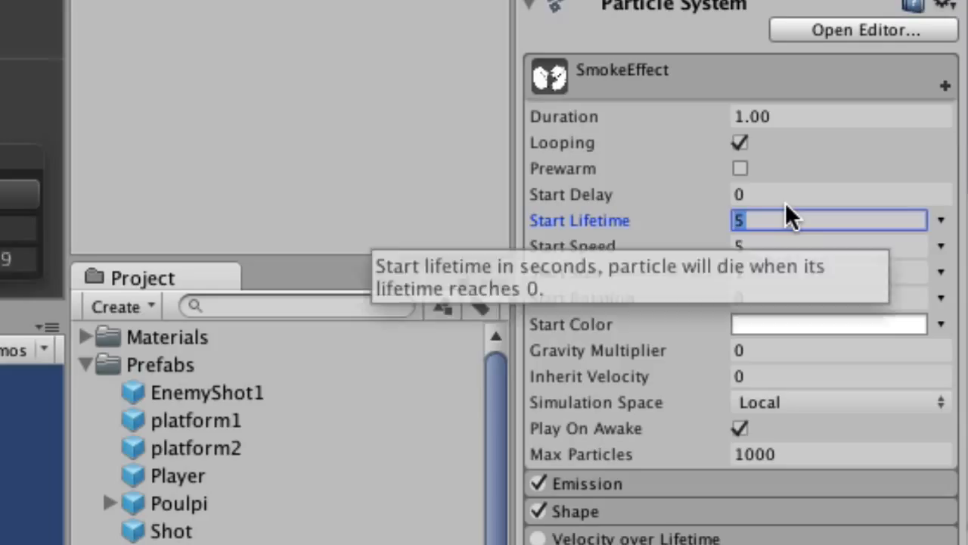
{"action": "type", "text": "1"}
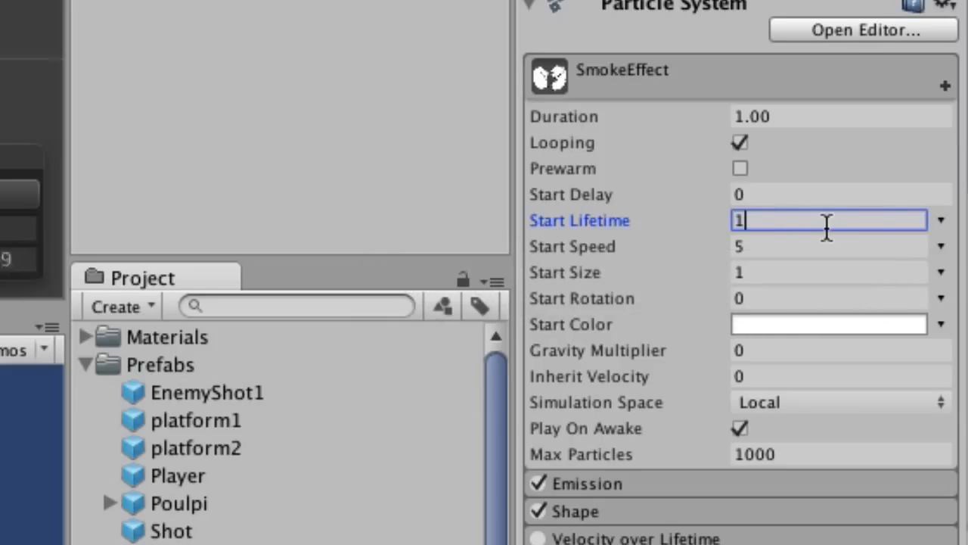
Set SmokeEffect's Start Speed to 3, Start Size to 2 and Max Particles to 15.
{"action": "key", "text": "Tab"}
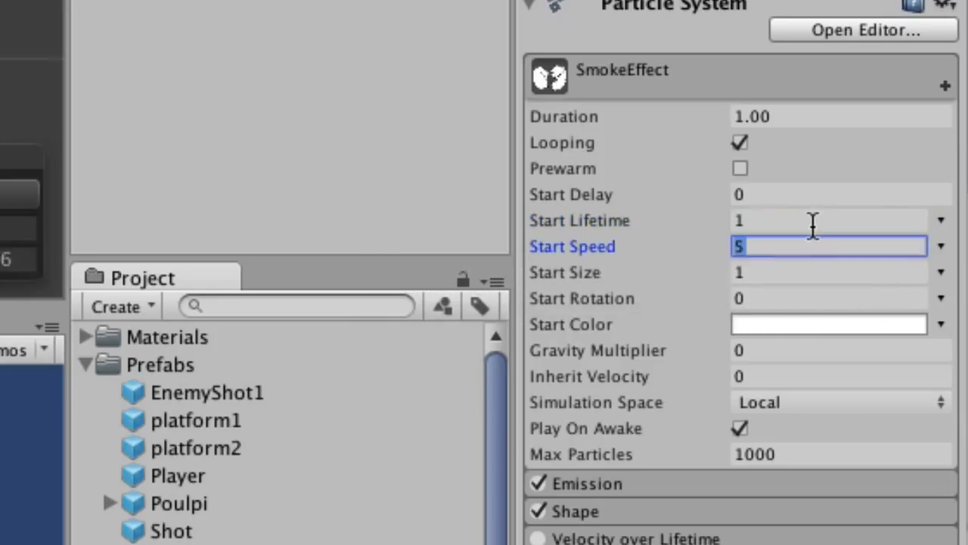
{"action": "type", "text": "3"}
{"action": "left_click", "coordinate": [801, 266]}
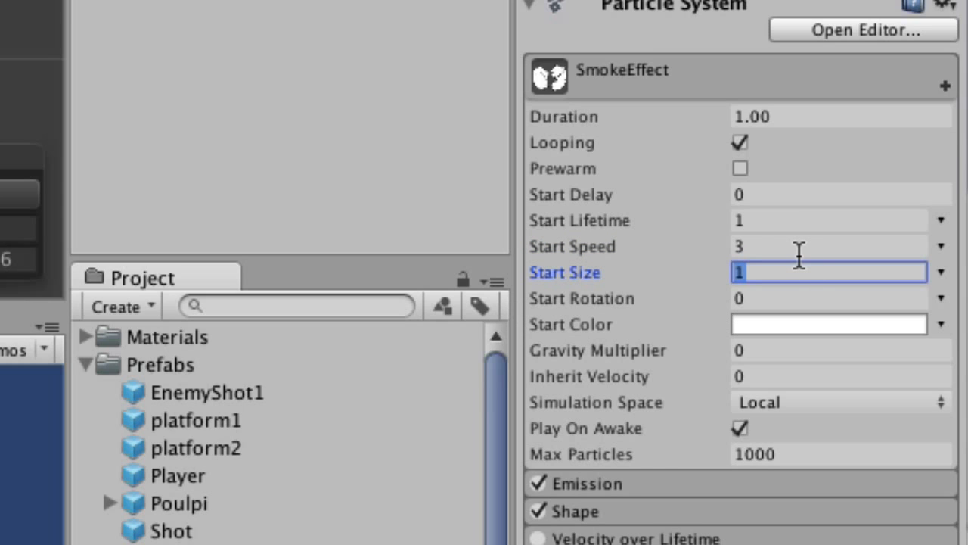
{"action": "type", "text": "2"}
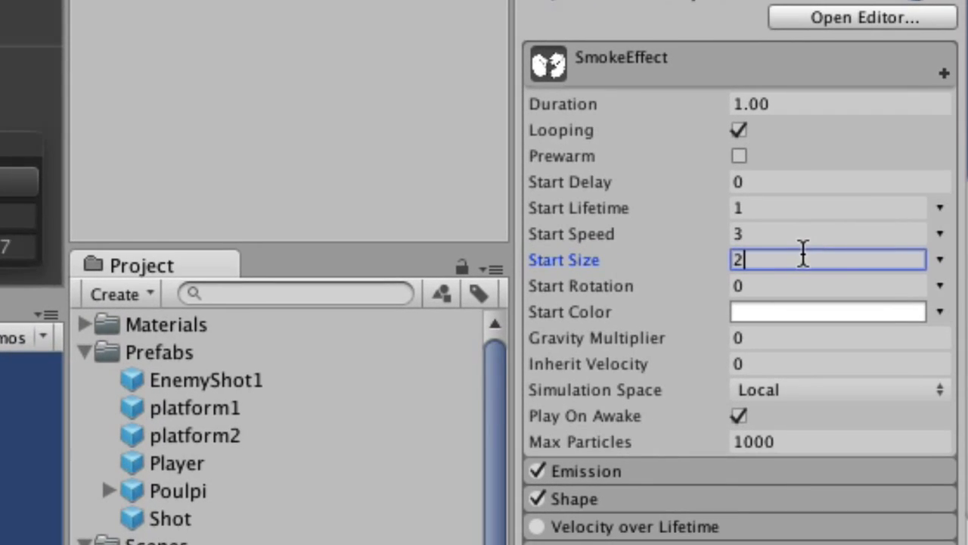
{"action": "left_click", "coordinate": [829, 450]}
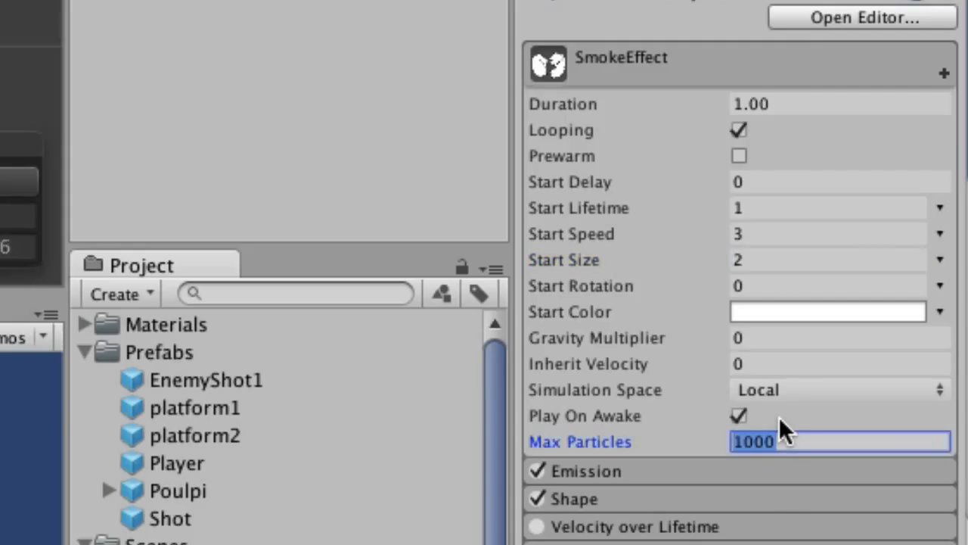
{"action": "type", "text": "15"}
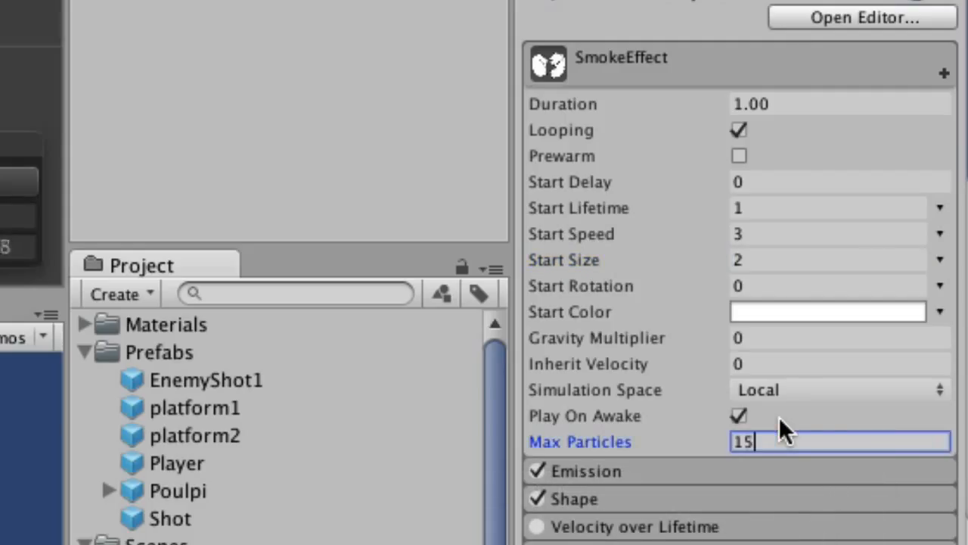
Set the Emission rate to 15 and add a burst of 15 particles at time 0.00.
{"action": "scroll", "coordinate": [817, 403], "scroll_direction": "down", "scroll_amount": 8}
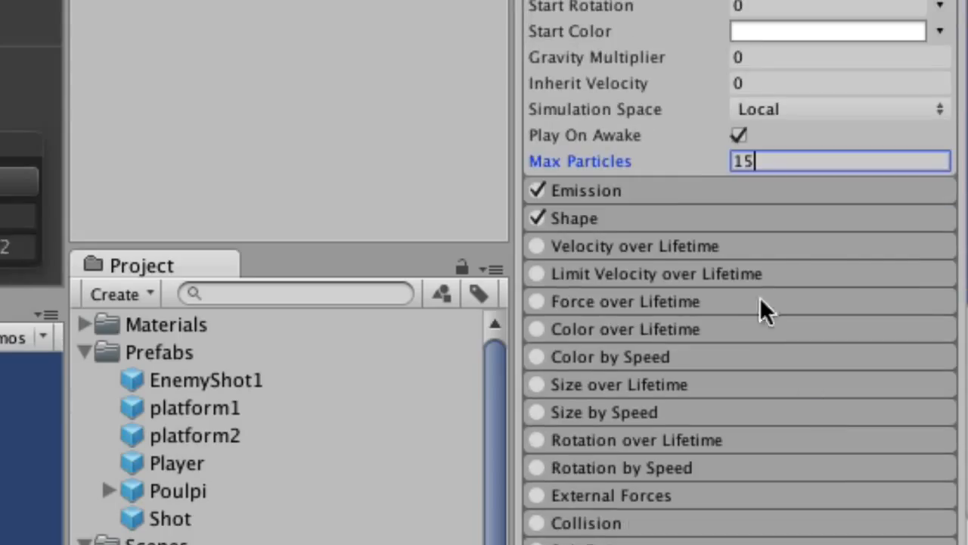
{"action": "left_click", "coordinate": [708, 189]}
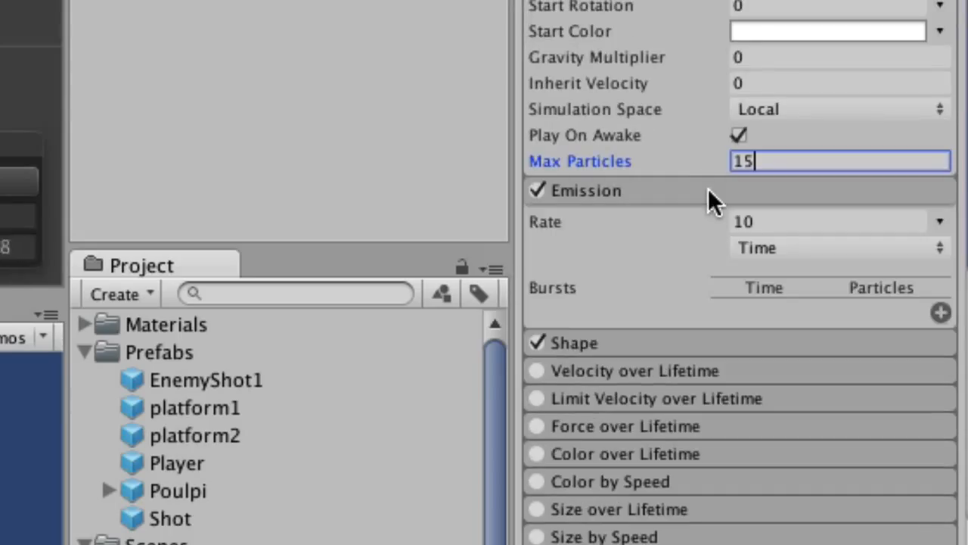
{"action": "left_click", "coordinate": [793, 221]}
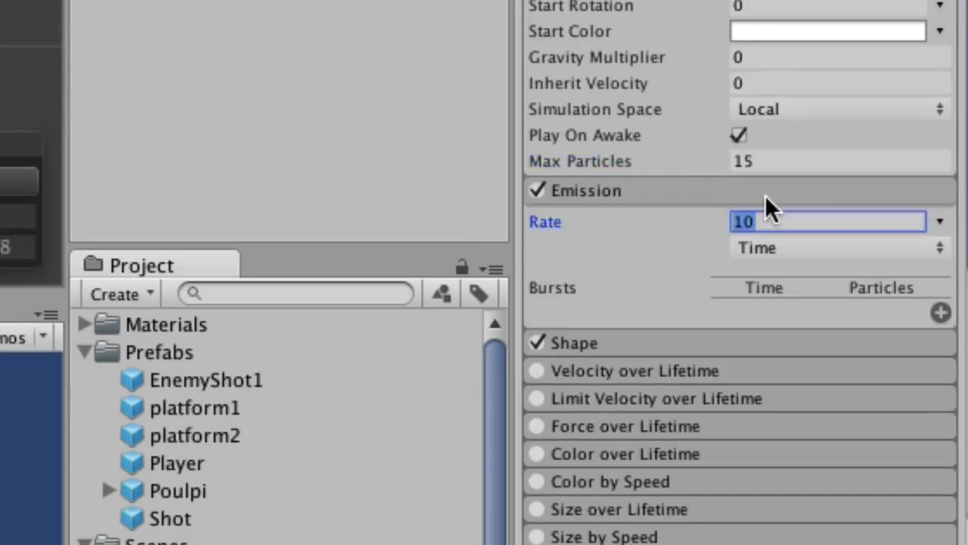
{"action": "type", "text": "15"}
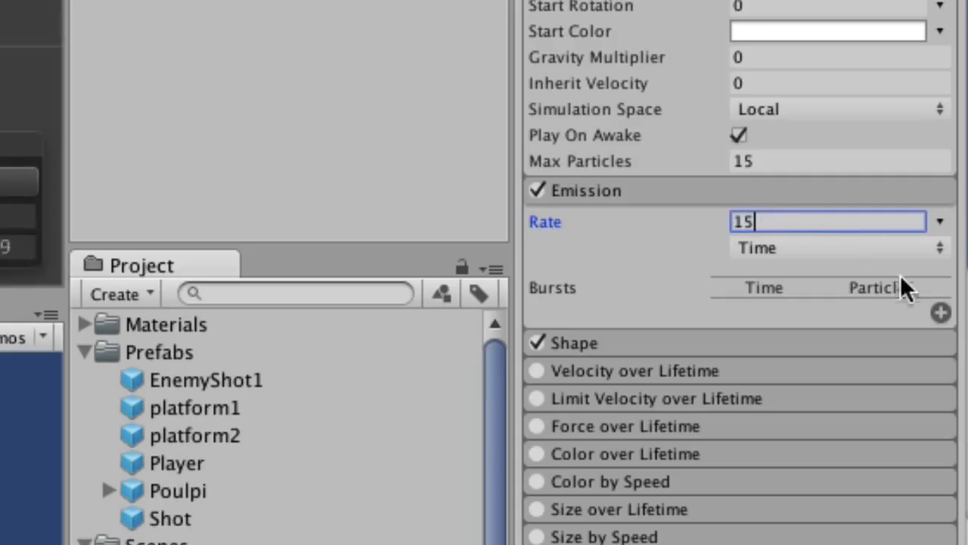
{"action": "left_click", "coordinate": [940, 313]}
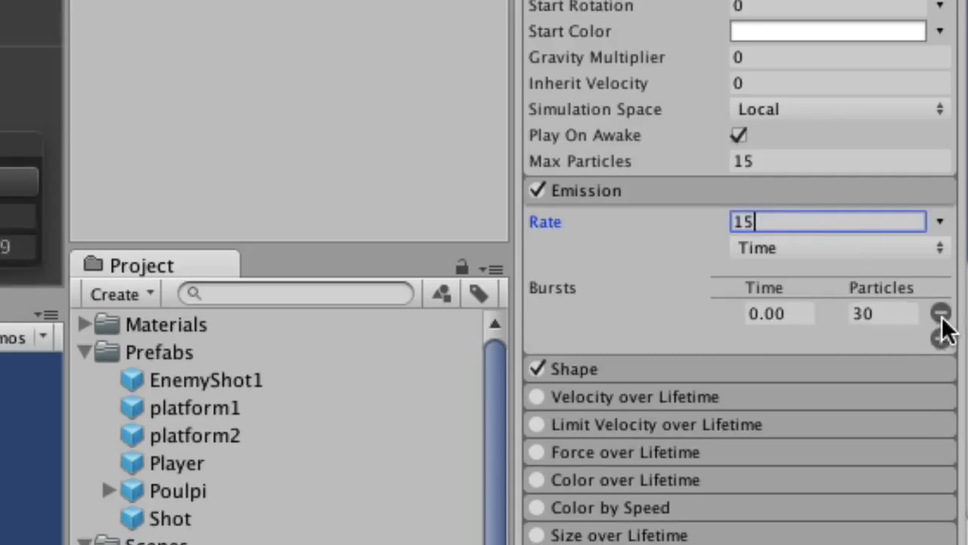
{"action": "left_click", "coordinate": [857, 316]}
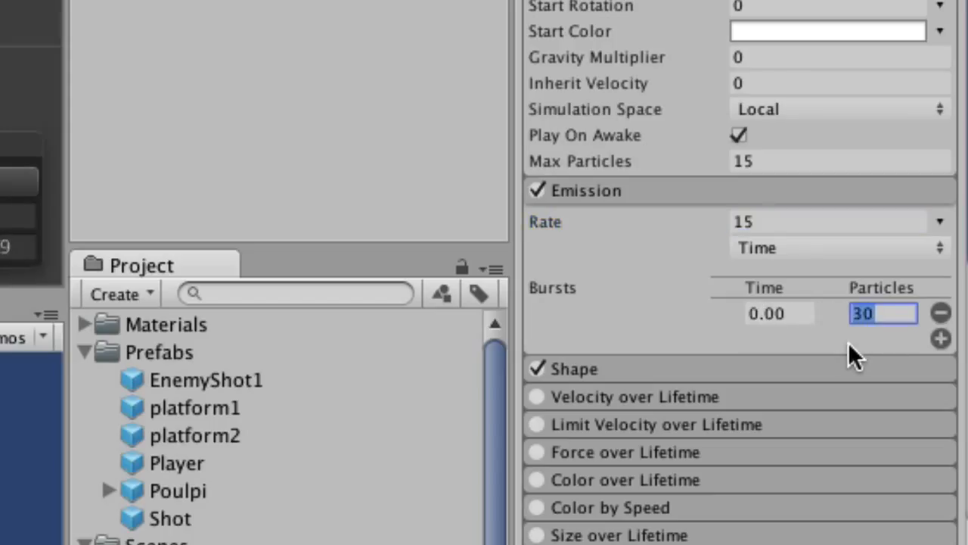
{"action": "type", "text": "15"}
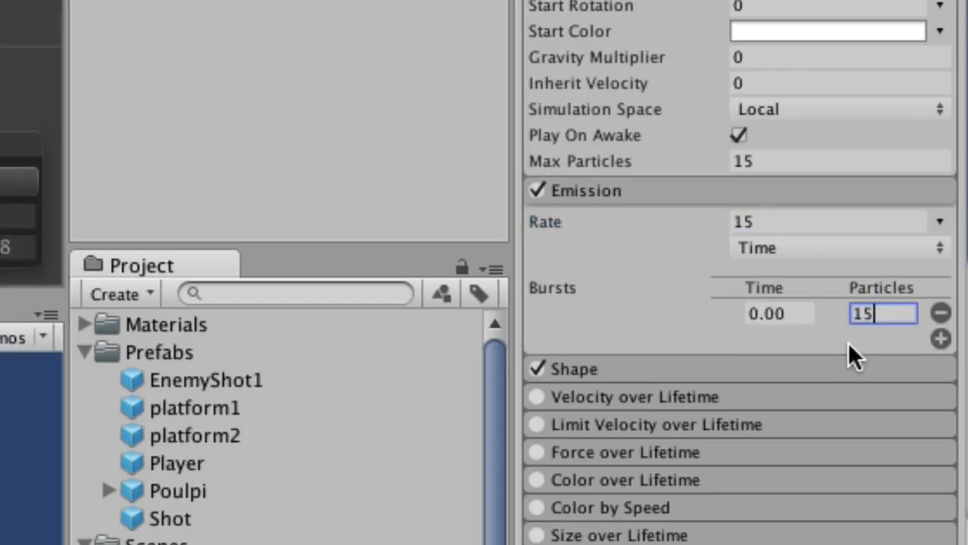
{"action": "left_click", "coordinate": [762, 198]}
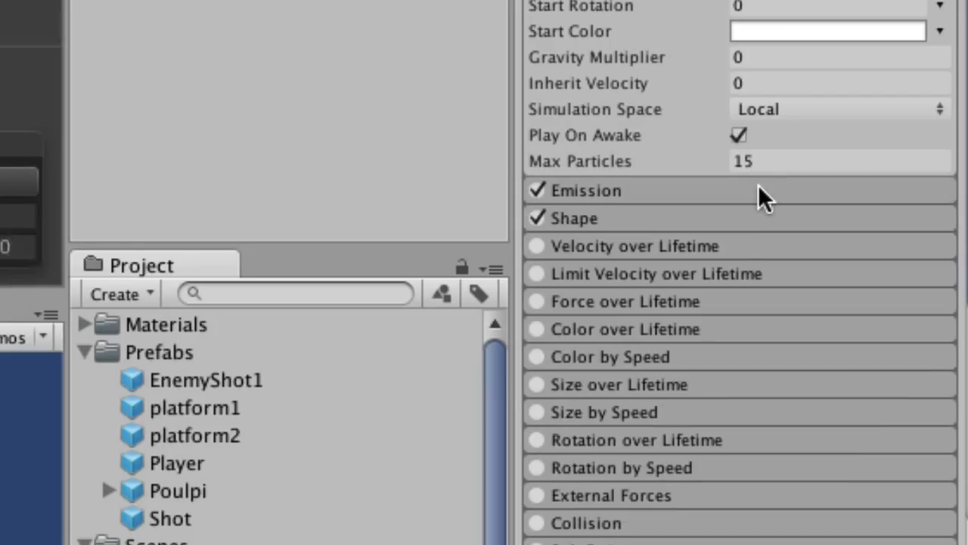
Choose Sphere as SmokeEffect's emission shape in the Shape module.
{"action": "left_click", "coordinate": [735, 219]}
{"action": "left_click", "coordinate": [824, 247]}
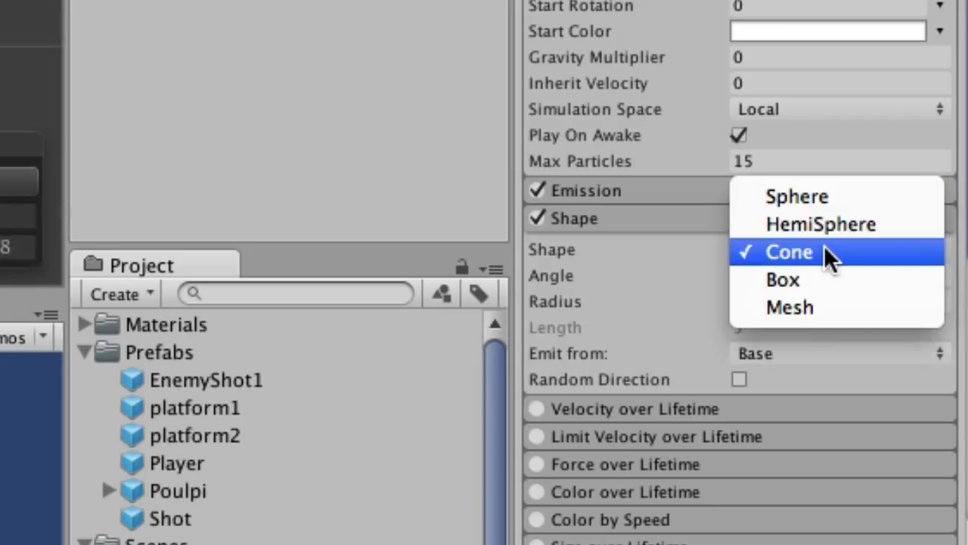
{"action": "left_click", "coordinate": [819, 189]}
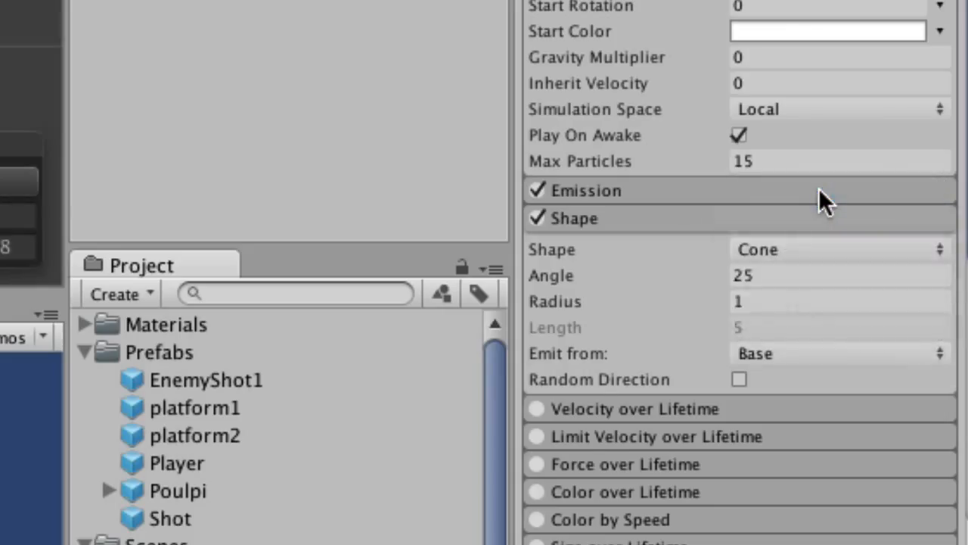
{"action": "left_click", "coordinate": [776, 219]}
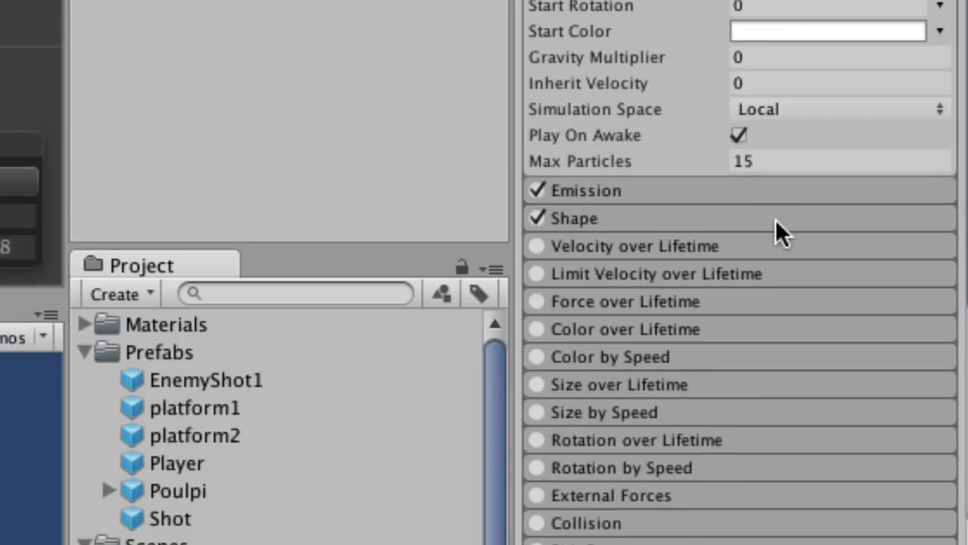
Enable Color over Lifetime and shift its gradient's end alpha key to 98.8% and end color key to 99.4%.
{"action": "scroll", "coordinate": [775, 219], "scroll_direction": "down", "scroll_amount": 5}
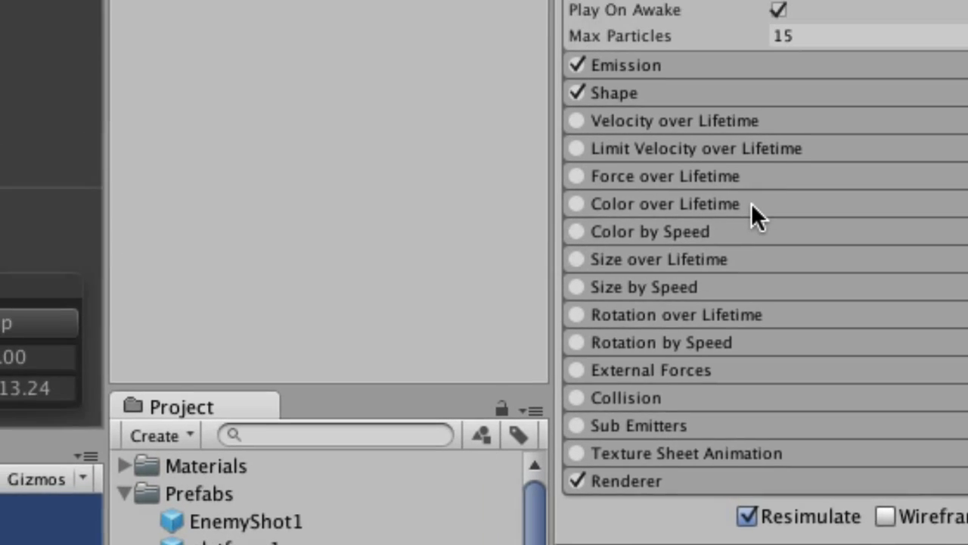
{"action": "left_click", "coordinate": [711, 62]}
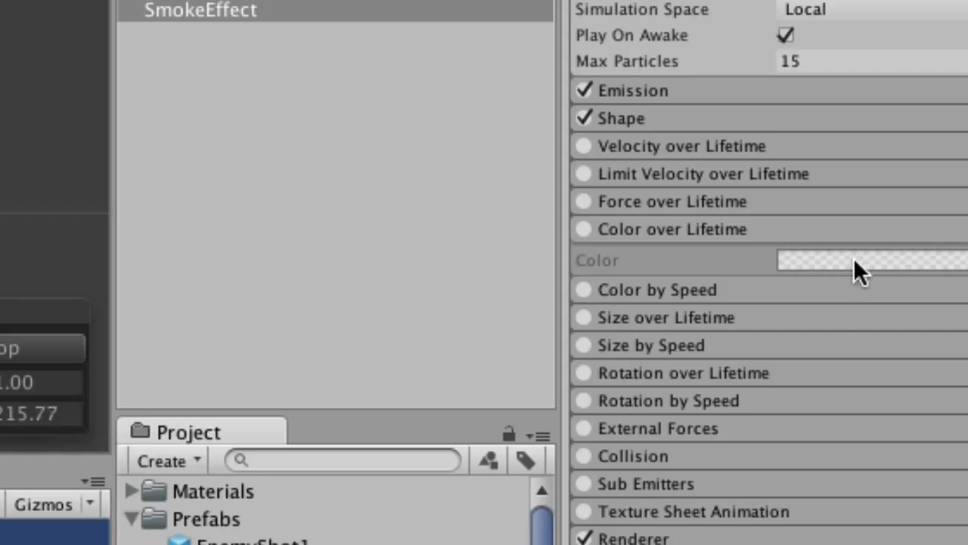
{"action": "left_click", "coordinate": [585, 228]}
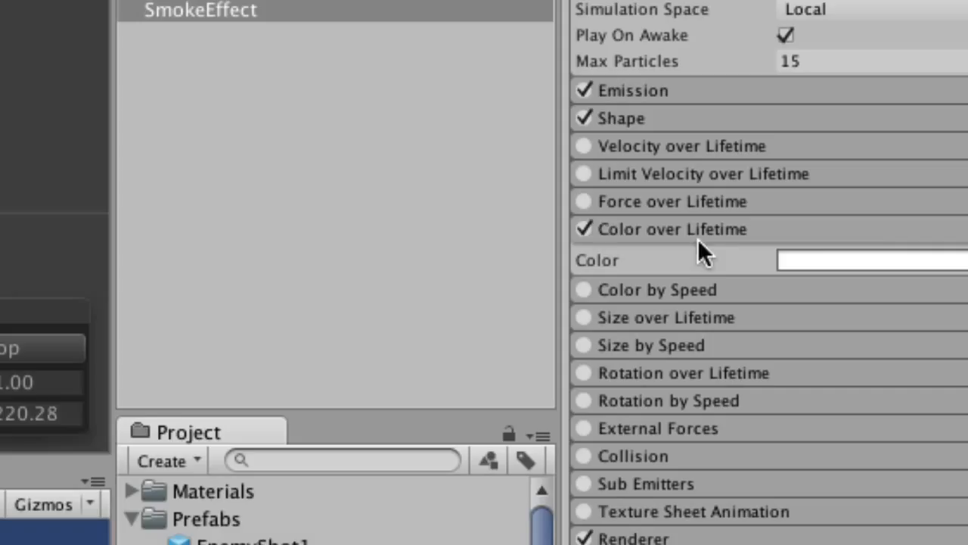
{"action": "left_click", "coordinate": [878, 258]}
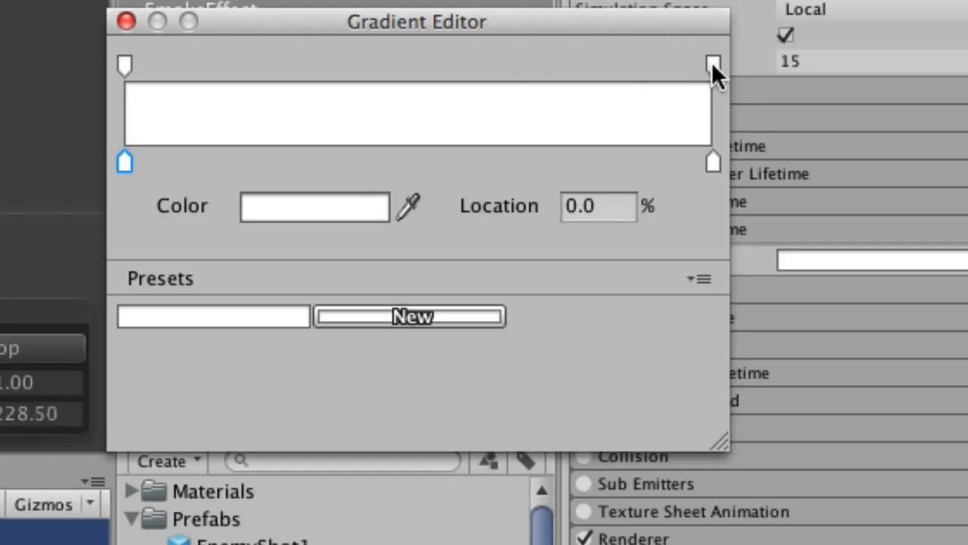
{"action": "mouse_move", "coordinate": [711, 60]}
{"action": "left_mouse_down"}
{"action": "mouse_move", "coordinate": [487, 65]}
{"action": "mouse_move", "coordinate": [702, 68]}
{"action": "left_mouse_up"}
{"action": "mouse_move", "coordinate": [711, 160]}
{"action": "left_mouse_down"}
{"action": "mouse_move", "coordinate": [540, 162]}
{"action": "mouse_move", "coordinate": [708, 161]}
{"action": "left_mouse_up"}
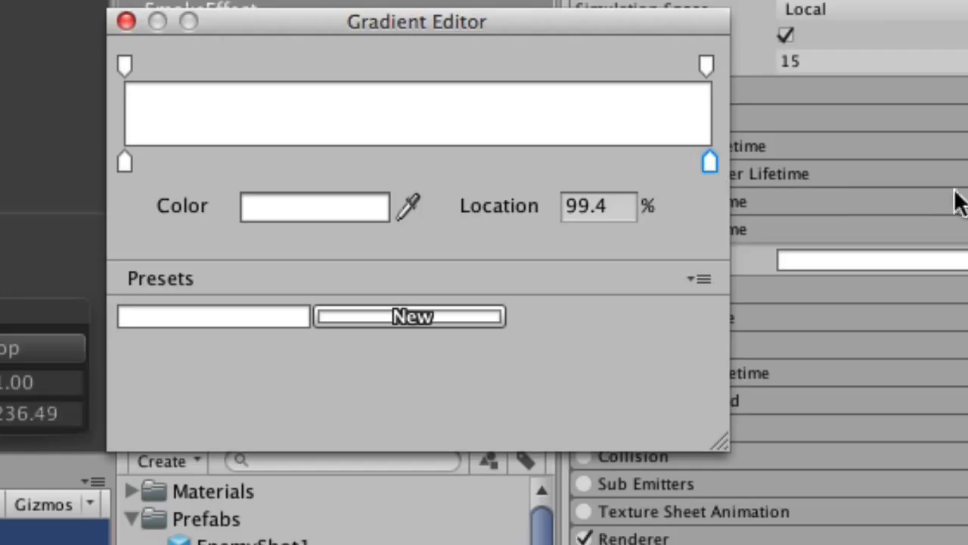
Add an alpha key about three quarters along the gradient and set the end alpha key to location 100% with alpha 0.
{"action": "left_click", "coordinate": [501, 67]}
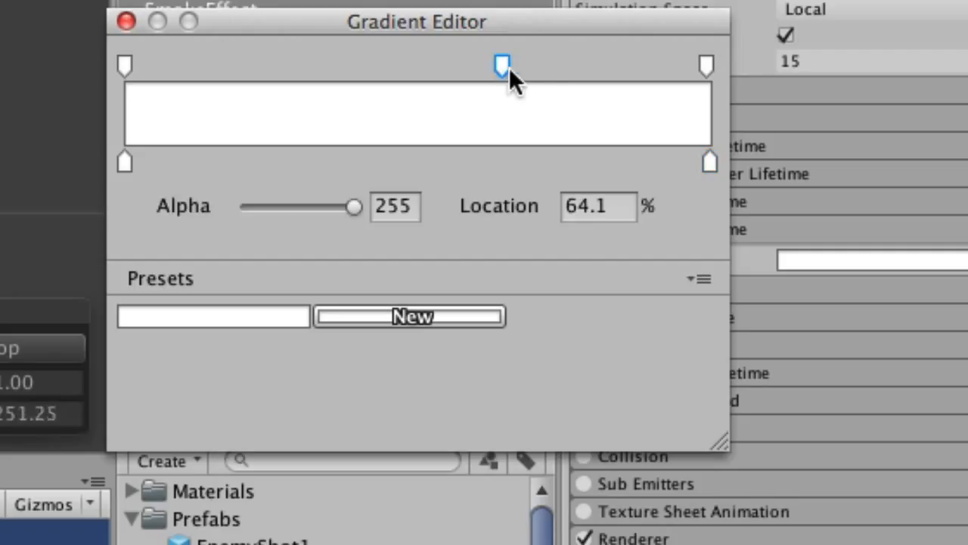
{"action": "left_click_drag", "start_coordinate": [502, 67], "coordinate": [559, 66]}
{"action": "left_click", "coordinate": [706, 66]}
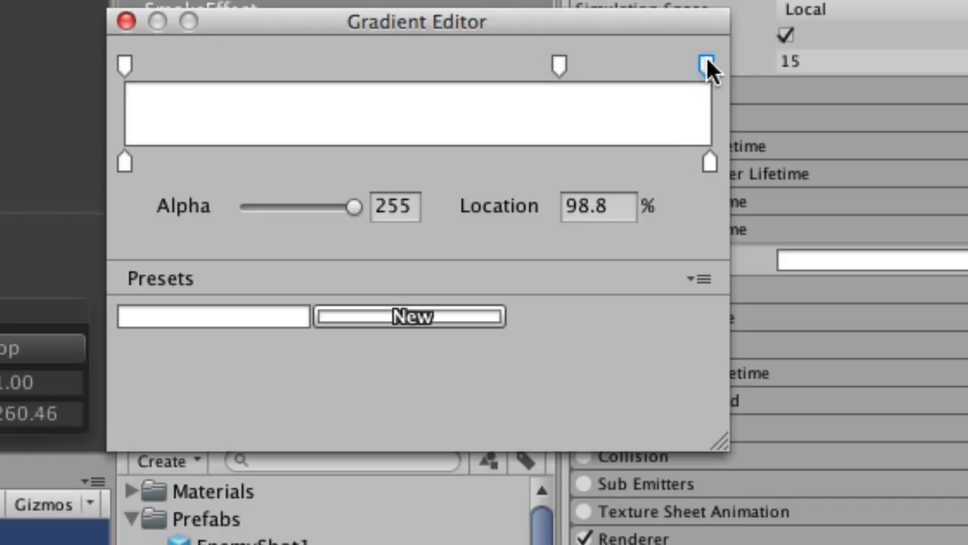
{"action": "left_click", "coordinate": [617, 208]}
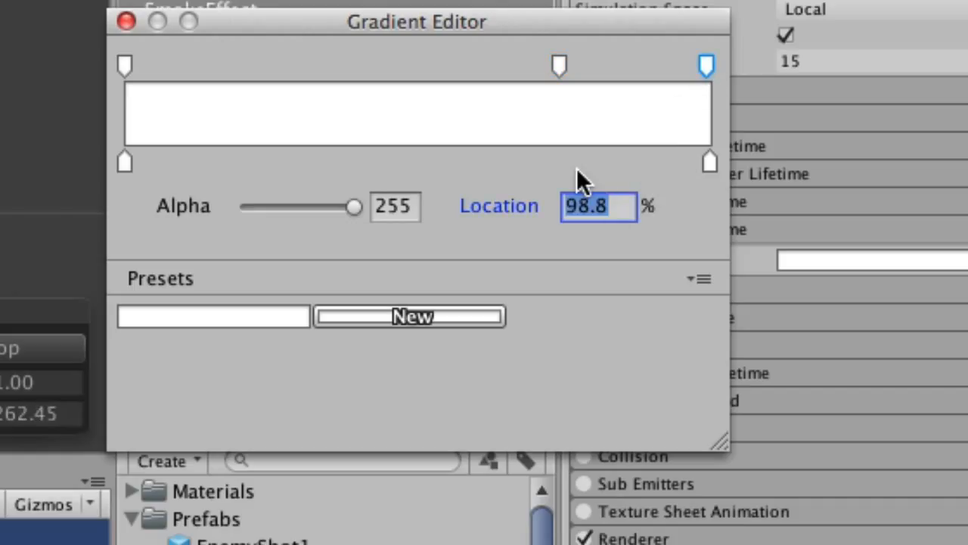
{"action": "type", "text": "100"}
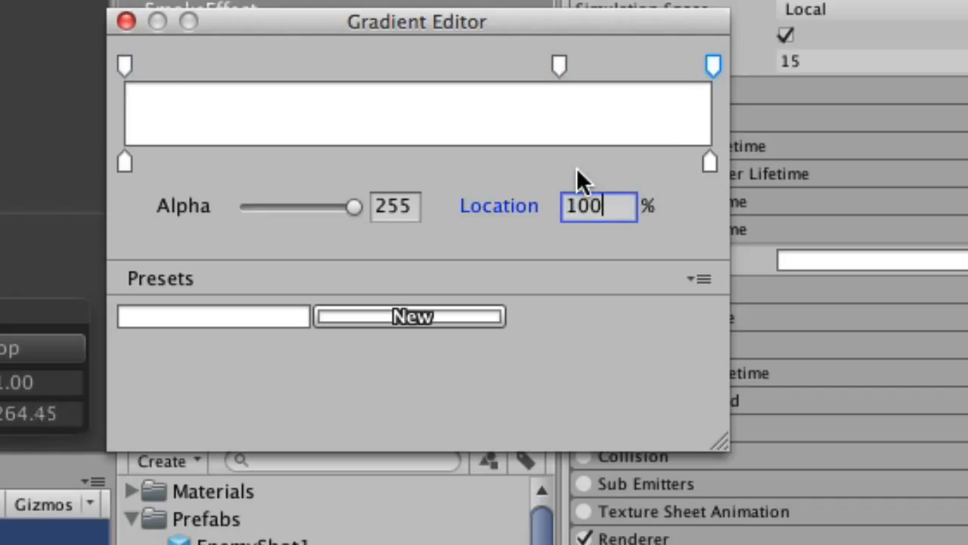
{"action": "left_click_drag", "start_coordinate": [352, 205], "coordinate": [210, 199]}
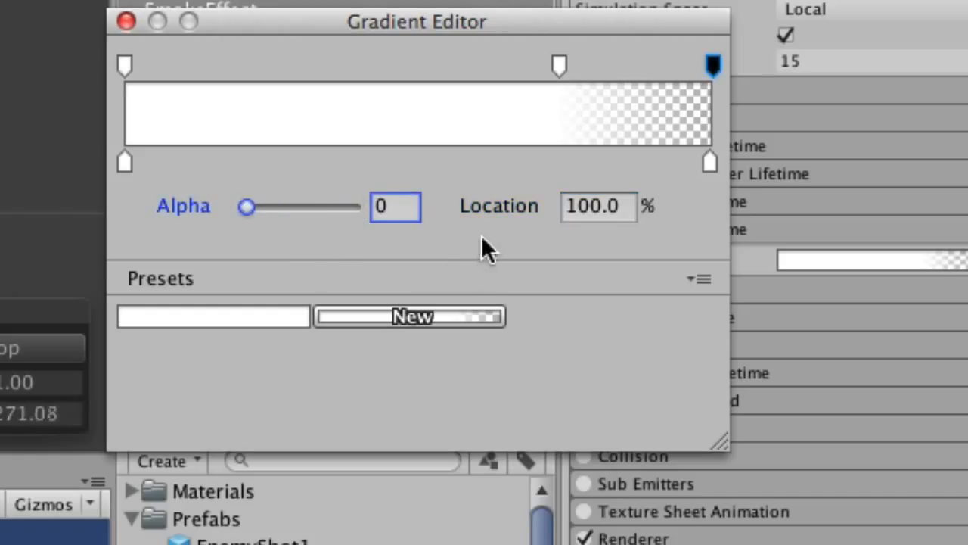
Move the gradient's intermediate alpha key to about 79% and finish editing Color over Lifetime.
{"action": "left_click_drag", "start_coordinate": [557, 65], "coordinate": [601, 97]}
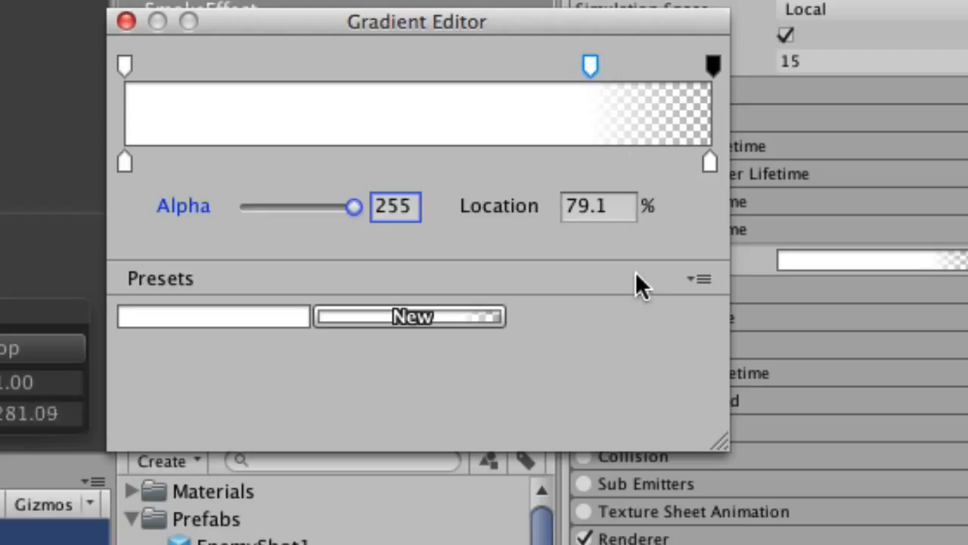
{"action": "left_click", "coordinate": [712, 63]}
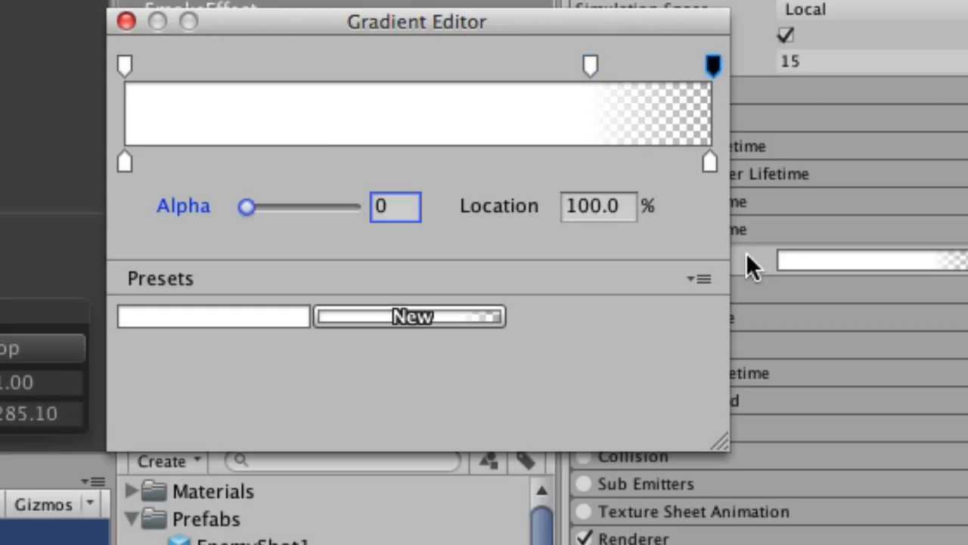
{"action": "left_click", "coordinate": [126, 22]}
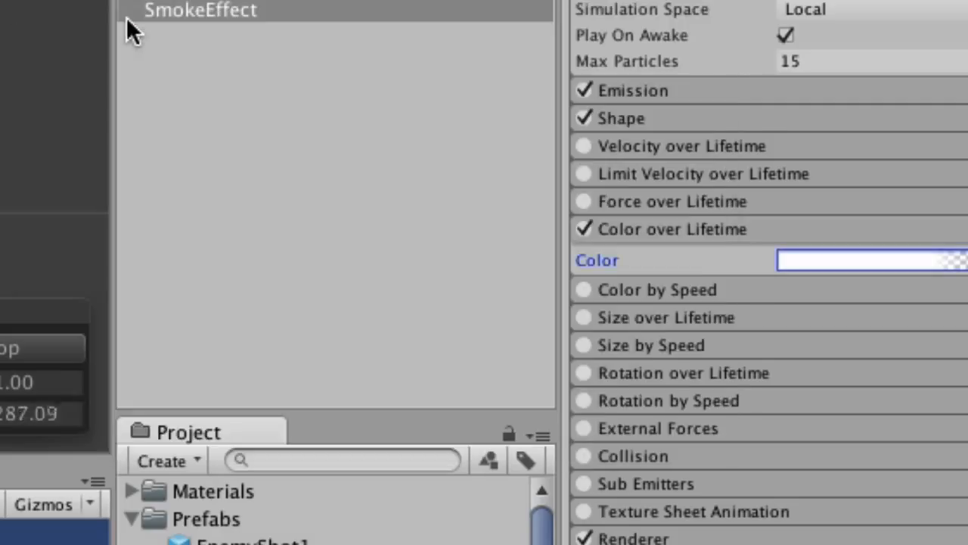
{"action": "left_click", "coordinate": [734, 226]}
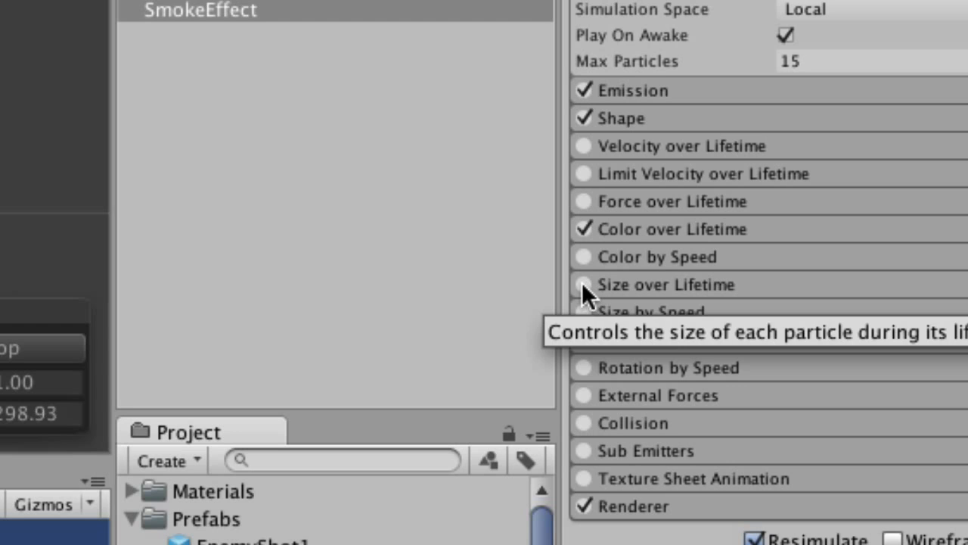
Enable Size over Lifetime with a curve falling from 1.0 to 0.0 and add a key at about 0.4 of the lifetime.
{"action": "left_click", "coordinate": [583, 285]}
{"action": "left_click", "coordinate": [757, 286]}
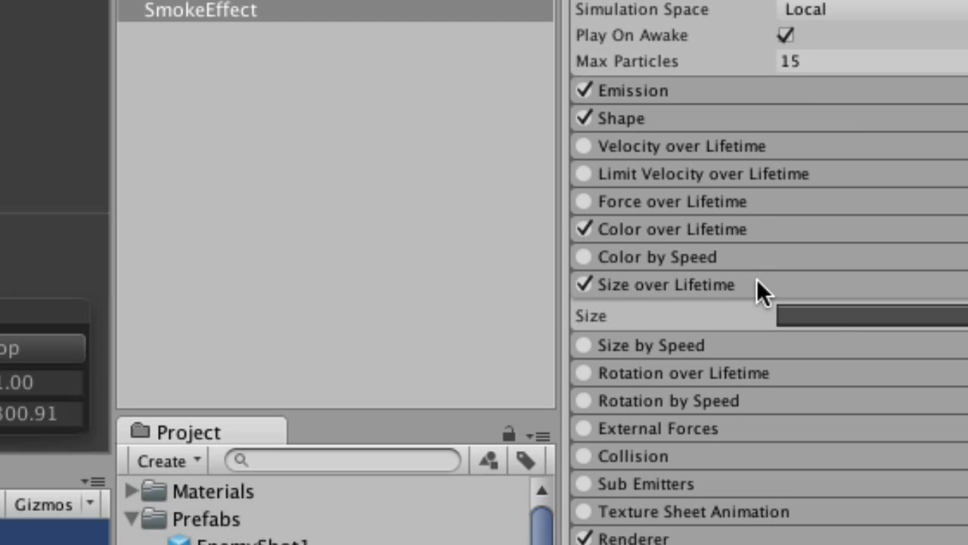
{"action": "left_click", "coordinate": [864, 311]}
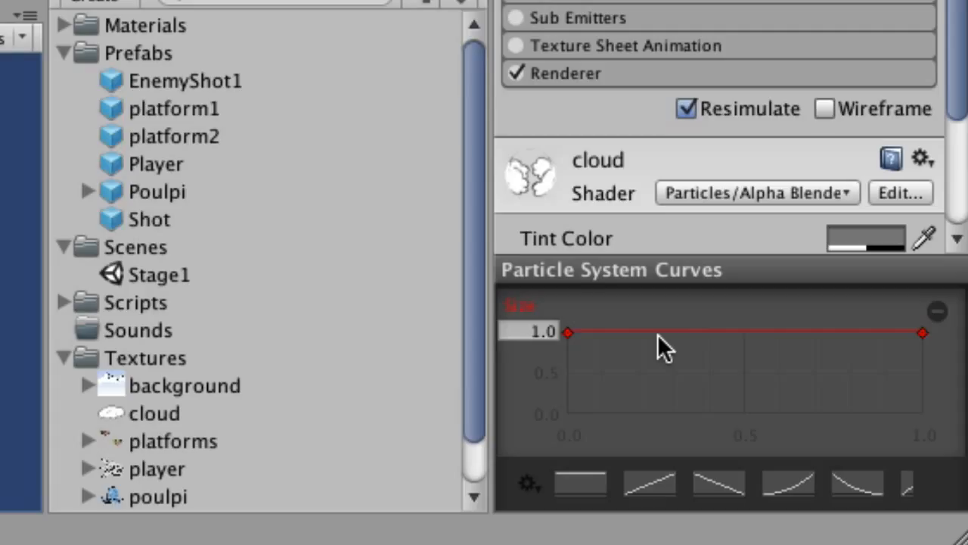
{"action": "left_click", "coordinate": [527, 484]}
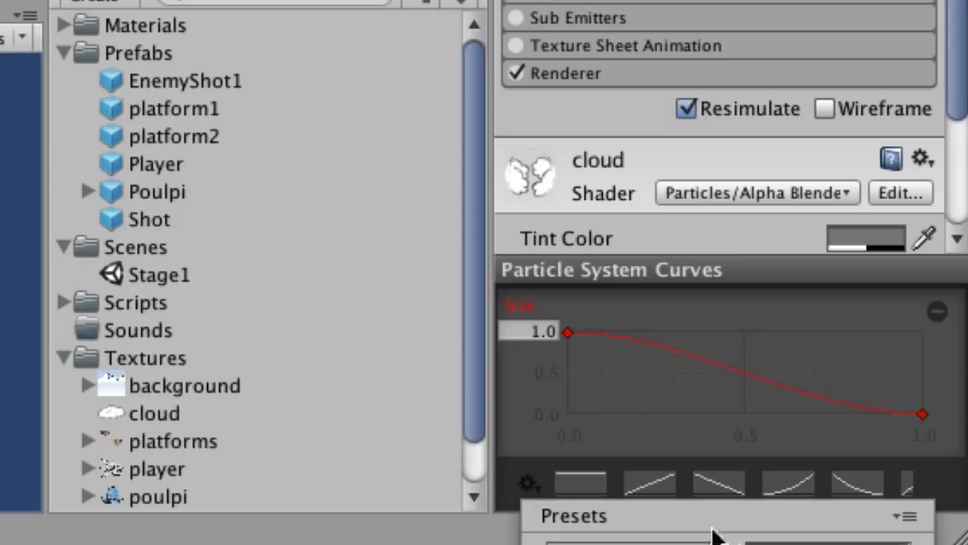
{"action": "left_click", "coordinate": [530, 488]}
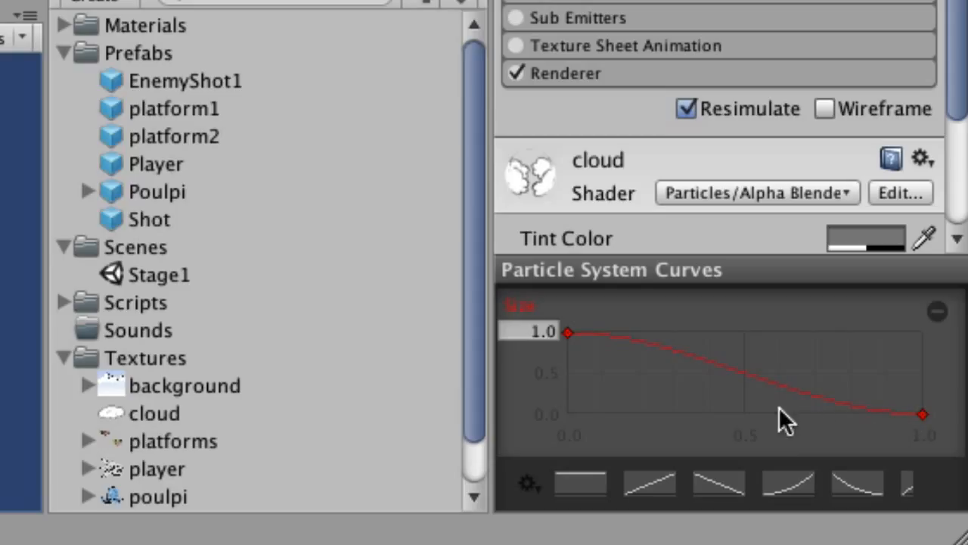
{"action": "double_click", "coordinate": [701, 358]}
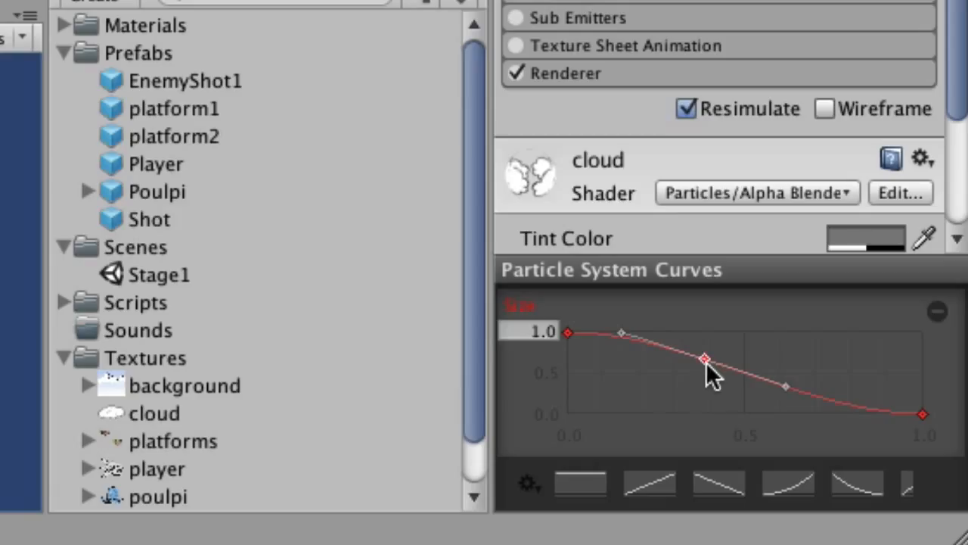
Lower the Size curve's middle key to about 0.4 at about 0.37 of the lifetime and steepen its tangent.
{"action": "left_click_drag", "start_coordinate": [700, 355], "coordinate": [698, 380]}
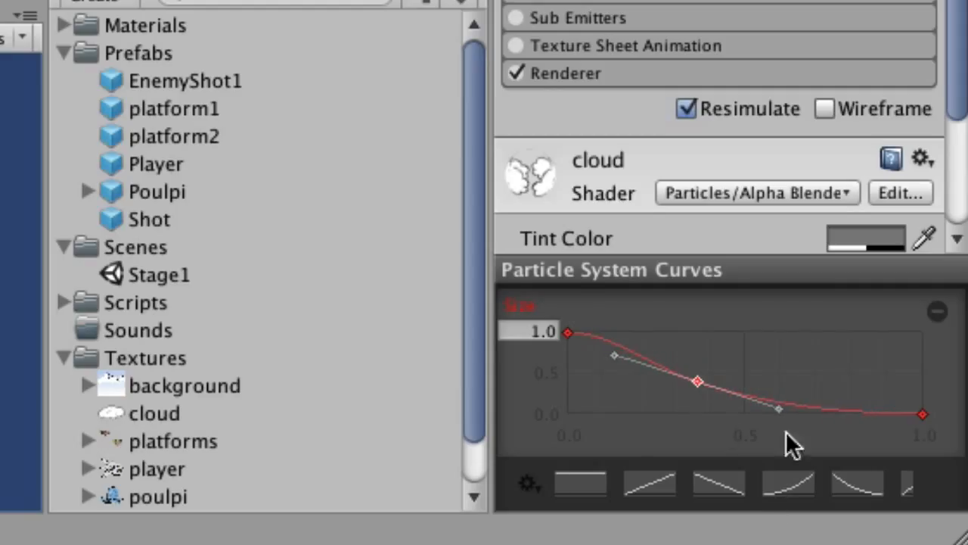
{"action": "left_click_drag", "start_coordinate": [780, 409], "coordinate": [759, 415]}
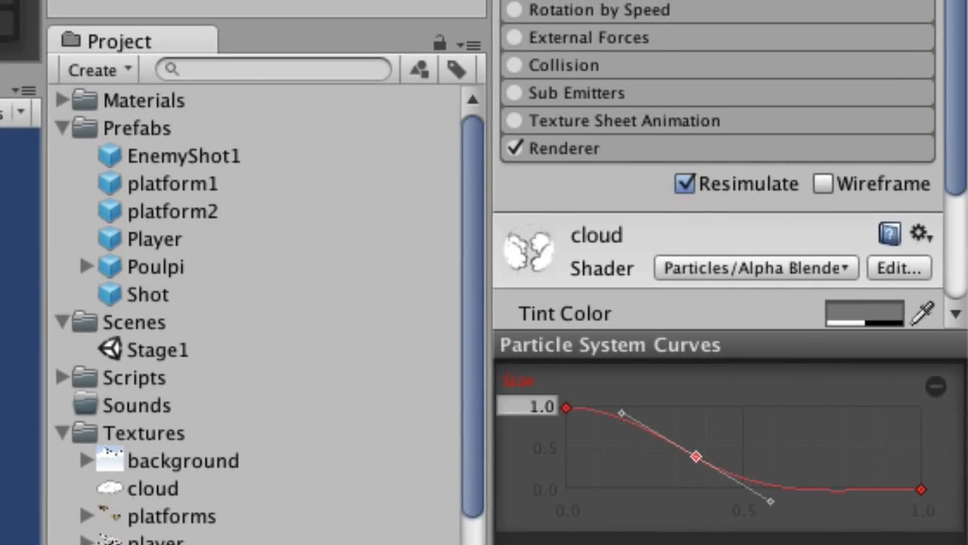
Turn off Looping for SmokeEffect, then stop and replay the particle simulation to check a single burst.
{"action": "scroll", "coordinate": [711, 151], "scroll_direction": "up", "scroll_amount": 10}
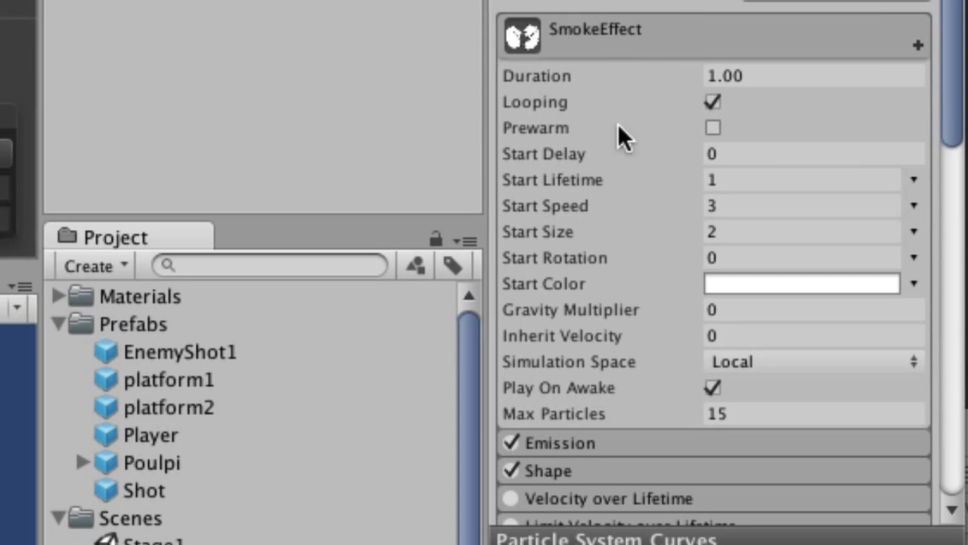
{"action": "left_click", "coordinate": [713, 101]}
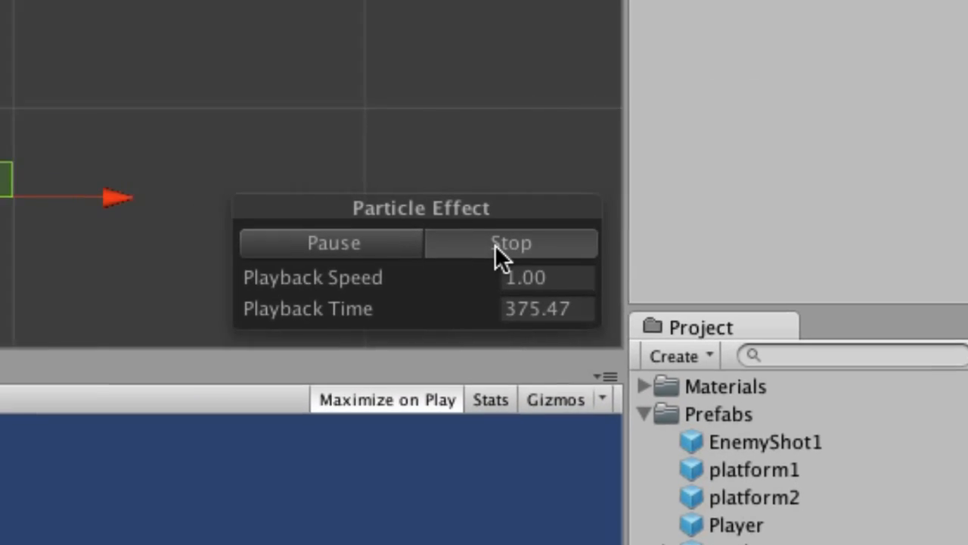
{"action": "left_click", "coordinate": [76, 180]}
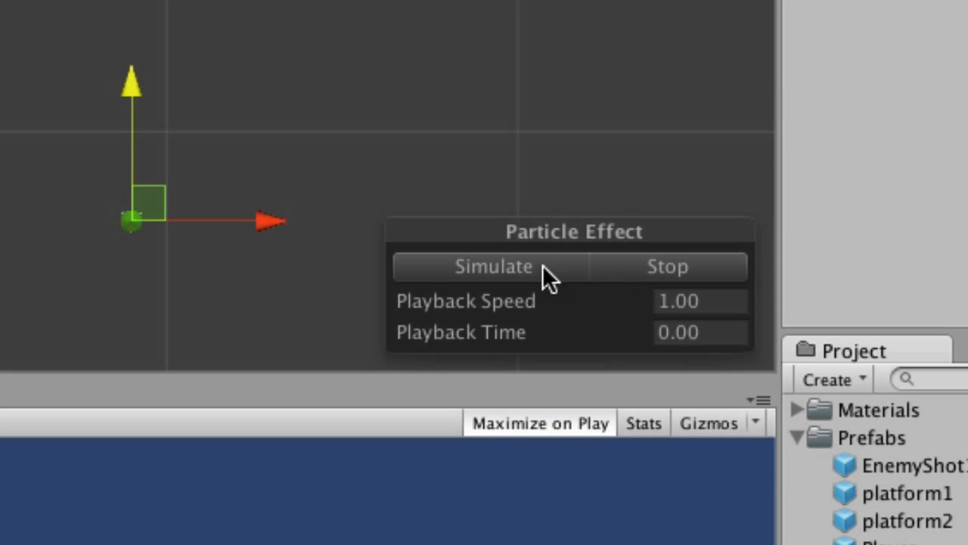
{"action": "left_click", "coordinate": [488, 268]}
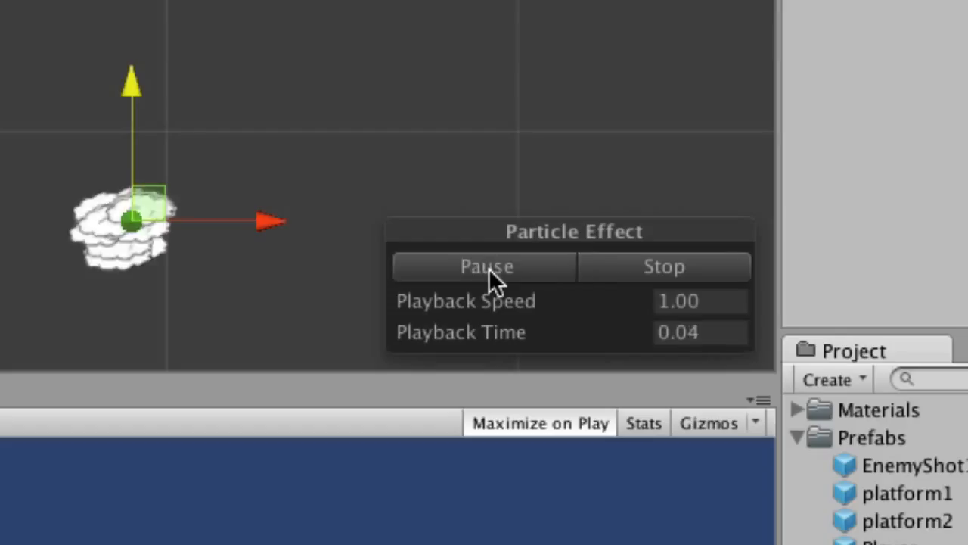
{"action": "left_click", "coordinate": [488, 267]}
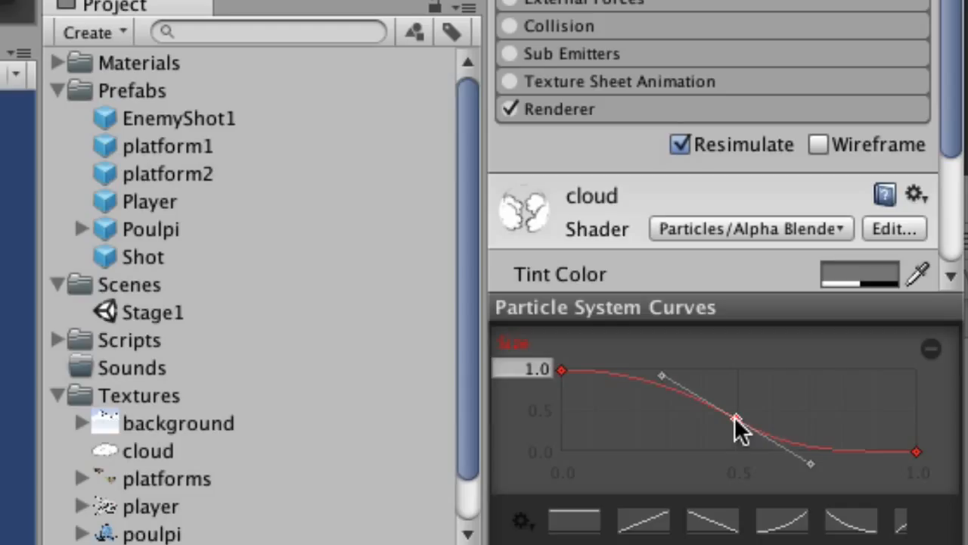
Move the Size curve's middle key to about 0.6 of the lifetime at about 0.75 and replay the particle simulation.
{"action": "left_click_drag", "start_coordinate": [734, 416], "coordinate": [774, 390]}
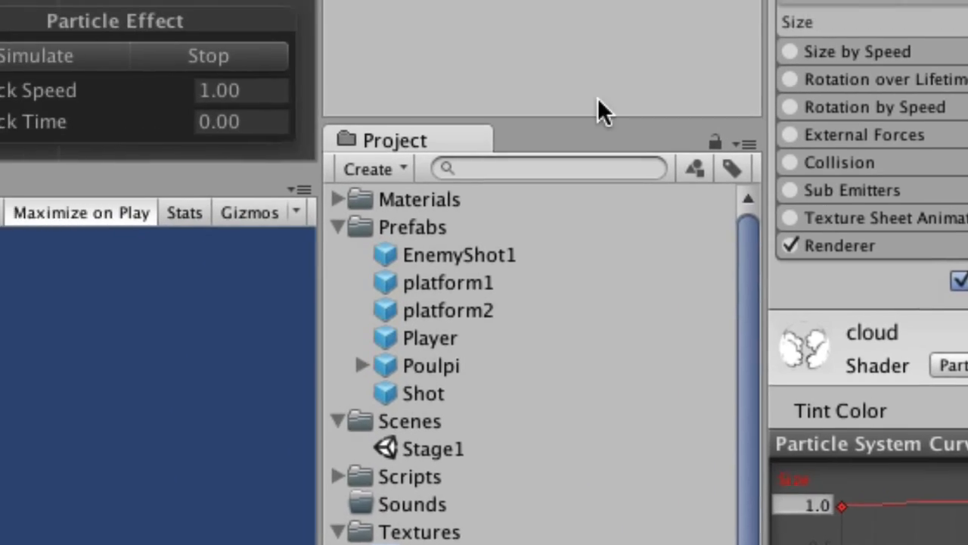
{"action": "left_click", "coordinate": [36, 60]}
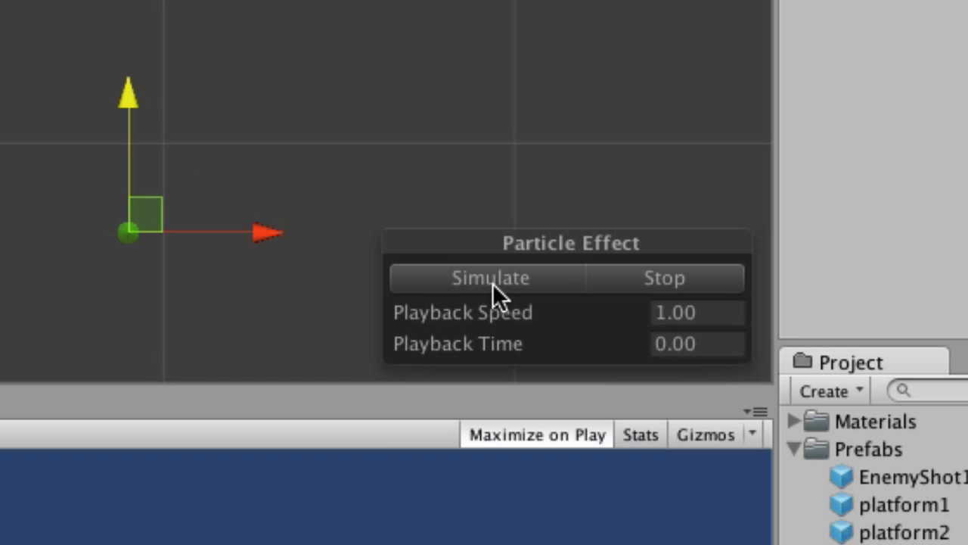
{"action": "left_click", "coordinate": [492, 283]}
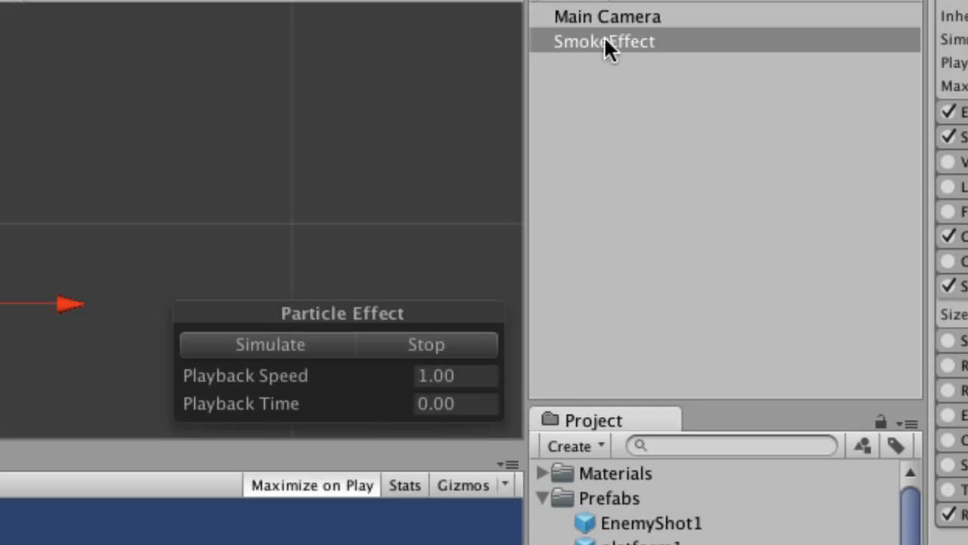
Save the SmokeEffect object as a prefab in the Prefabs folder and clear the selection.
{"action": "left_click", "coordinate": [608, 42]}
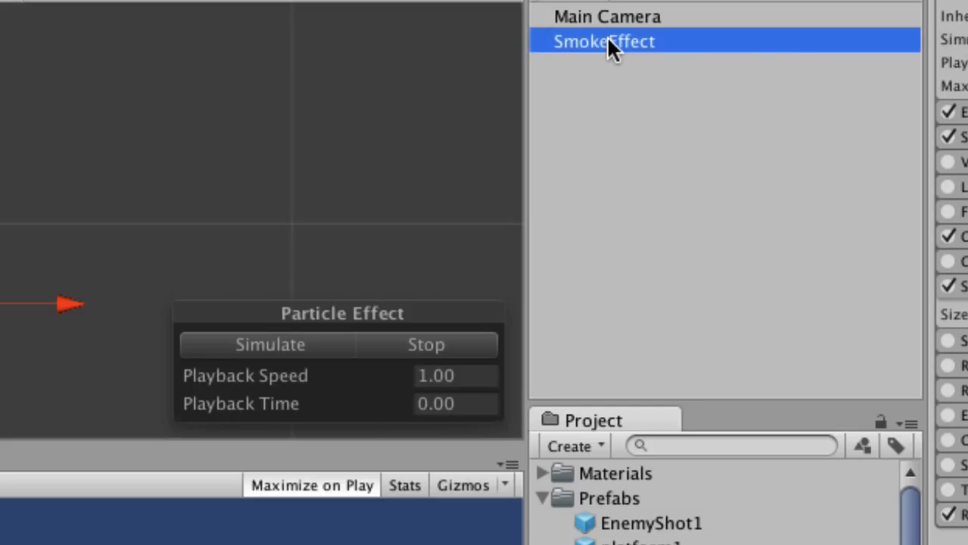
{"action": "left_click_drag", "start_coordinate": [610, 46], "coordinate": [561, 439]}
{"action": "left_click_drag", "start_coordinate": [565, 486], "coordinate": [599, 507]}
{"action": "left_click", "coordinate": [702, 213]}
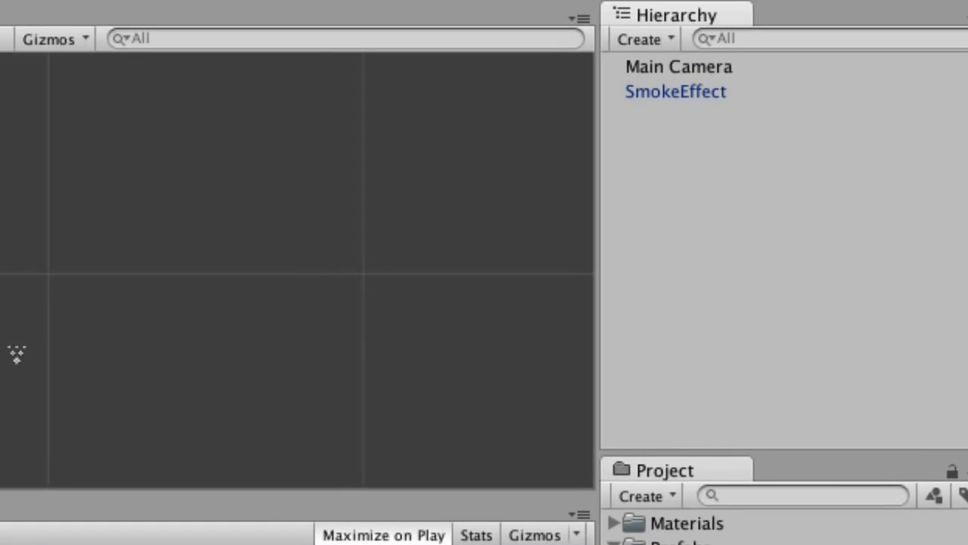
Create a new Particle System in the scene and rename it FireEffect.
{"action": "left_click", "coordinate": [48, 11]}
{"action": "mouse_move", "coordinate": [62, 86]}
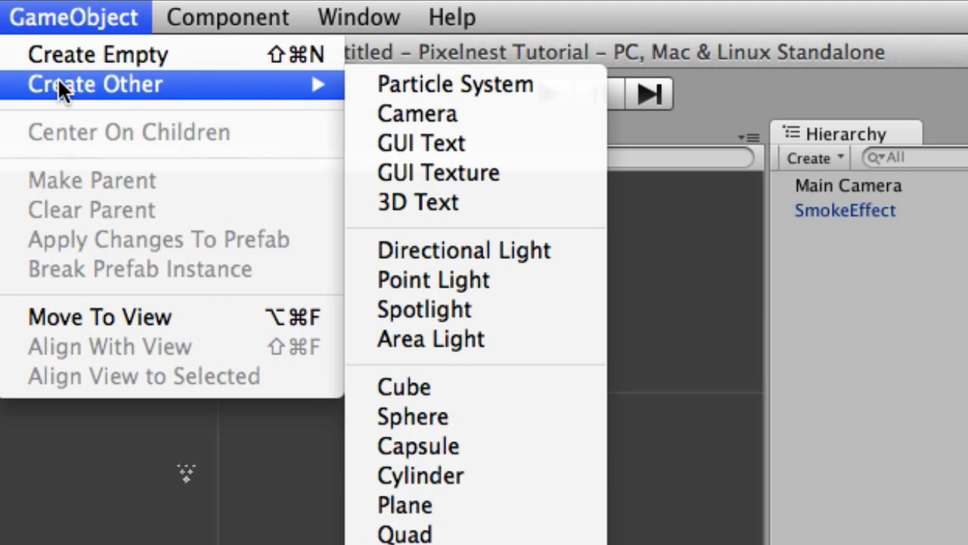
{"action": "left_click", "coordinate": [488, 83]}
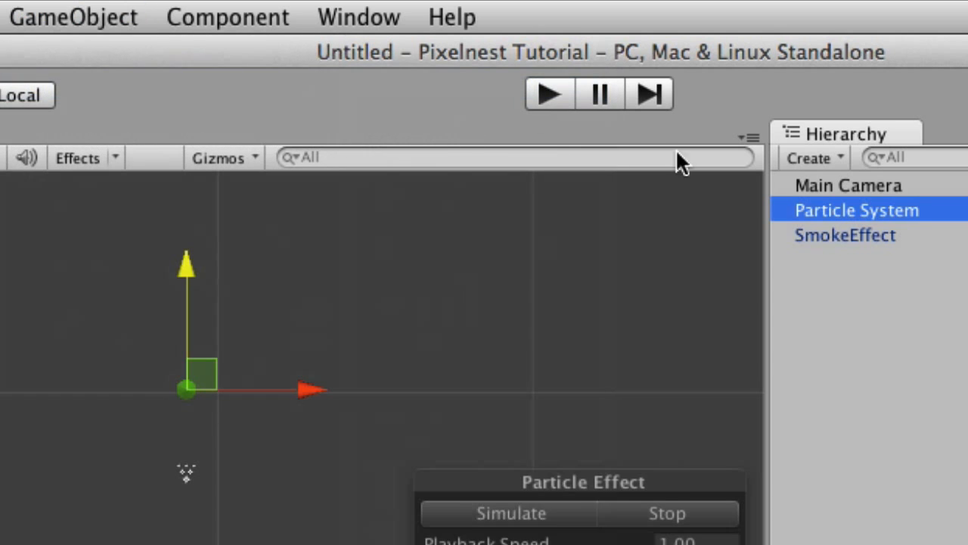
{"action": "left_click", "coordinate": [900, 212]}
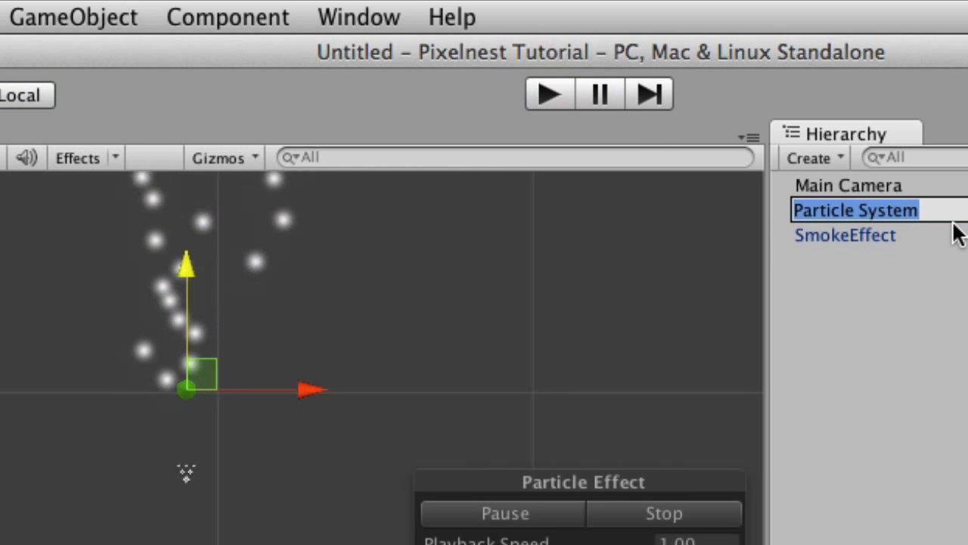
{"action": "type", "text": "Fire"}
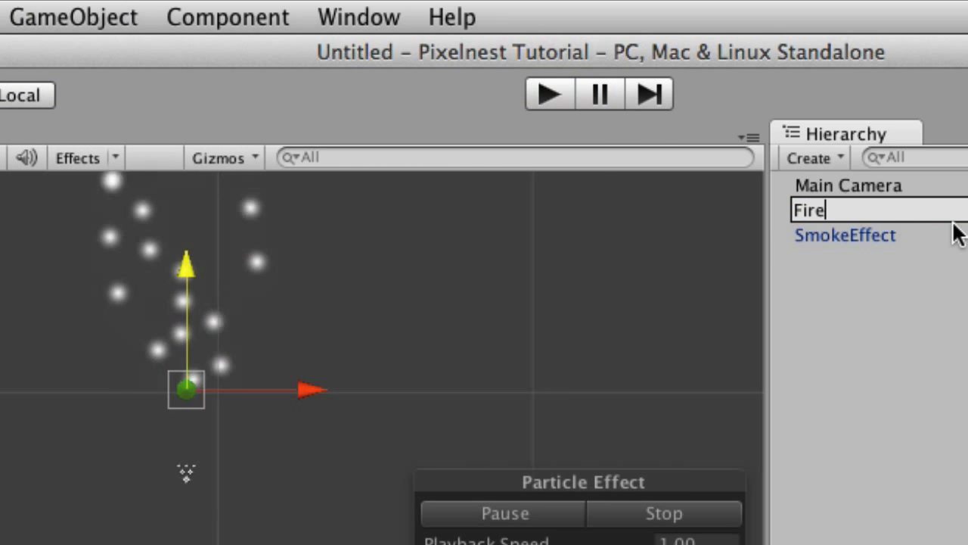
{"action": "type", "text": "Effect"}
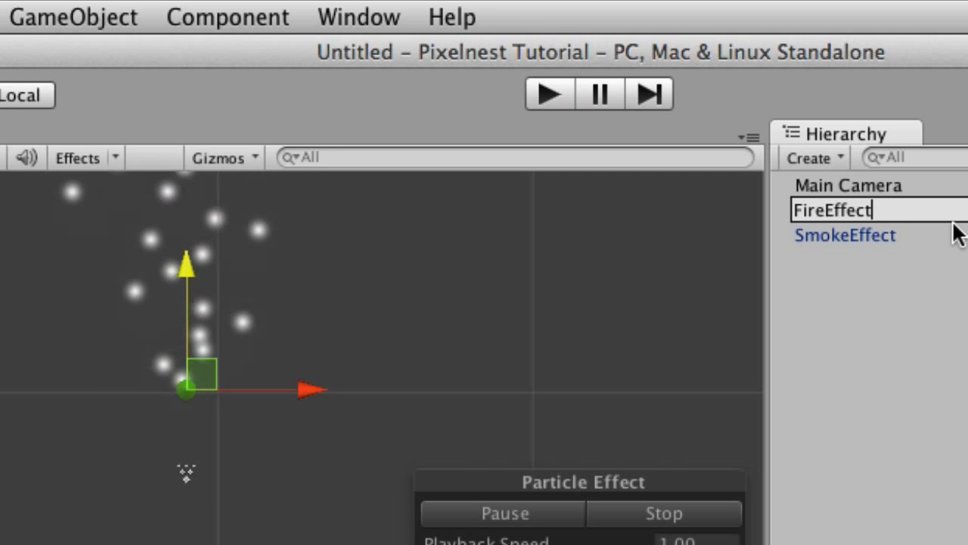
{"action": "key", "text": "Return"}
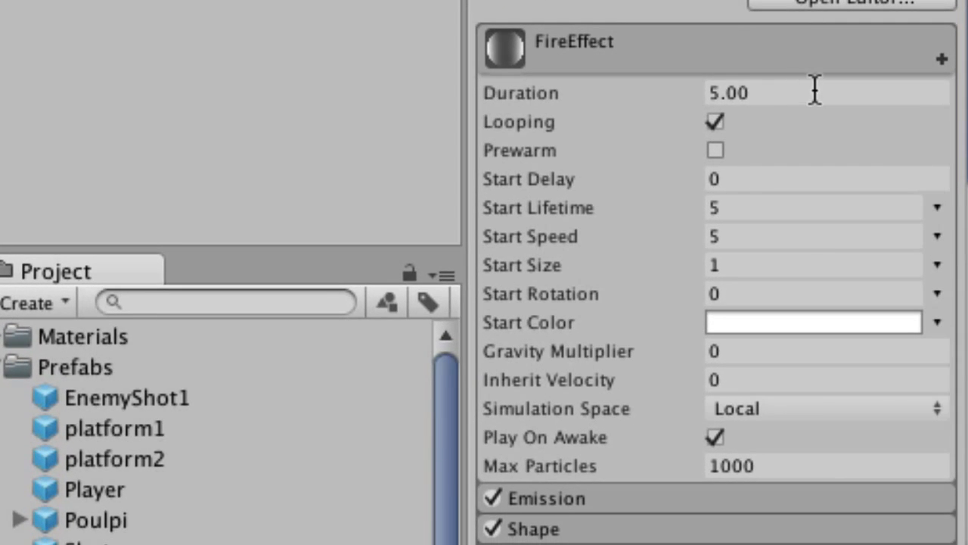
Set FireEffect's Duration to 1, Start Lifetime to 1 and Start Speed to 0.5.
{"action": "left_click", "coordinate": [815, 90]}
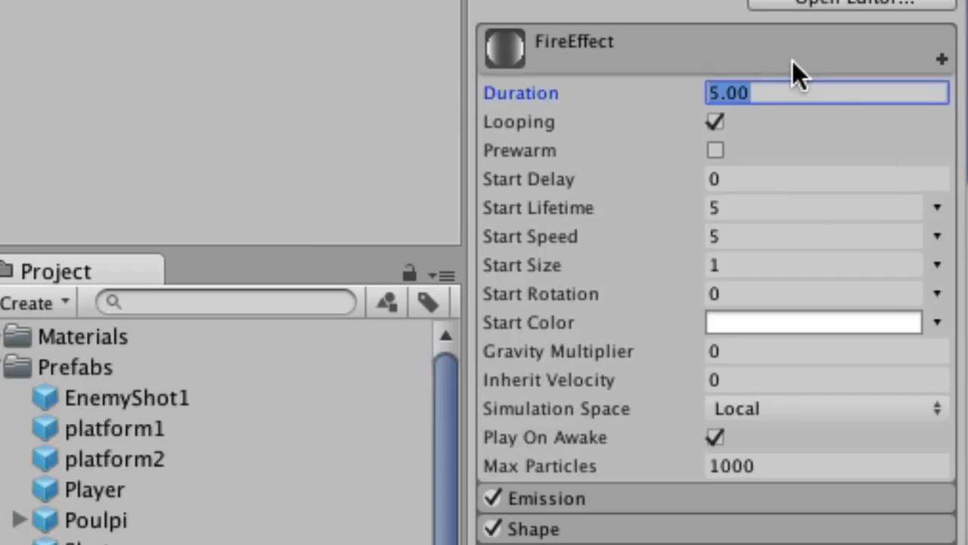
{"action": "type", "text": "1"}
{"action": "left_click", "coordinate": [783, 205]}
{"action": "type", "text": "1"}
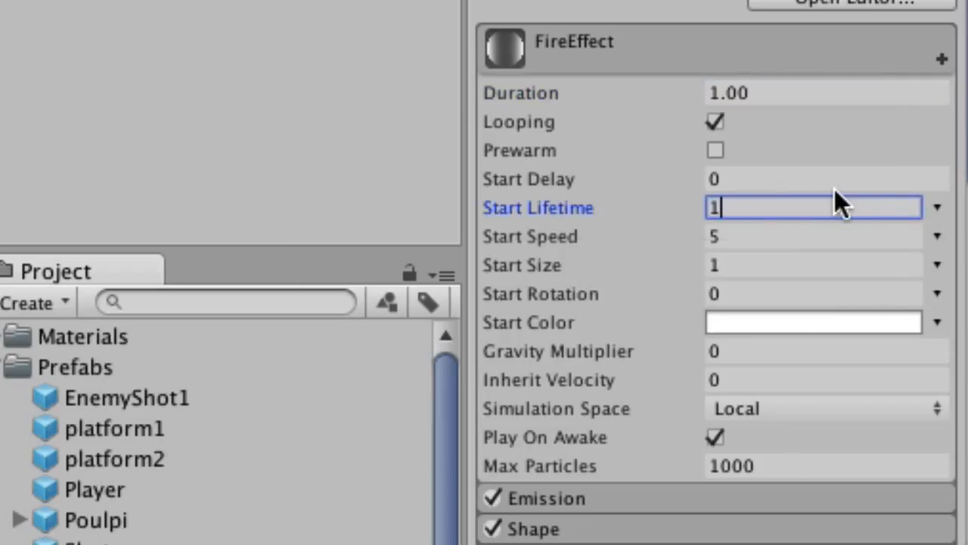
{"action": "left_click", "coordinate": [785, 242]}
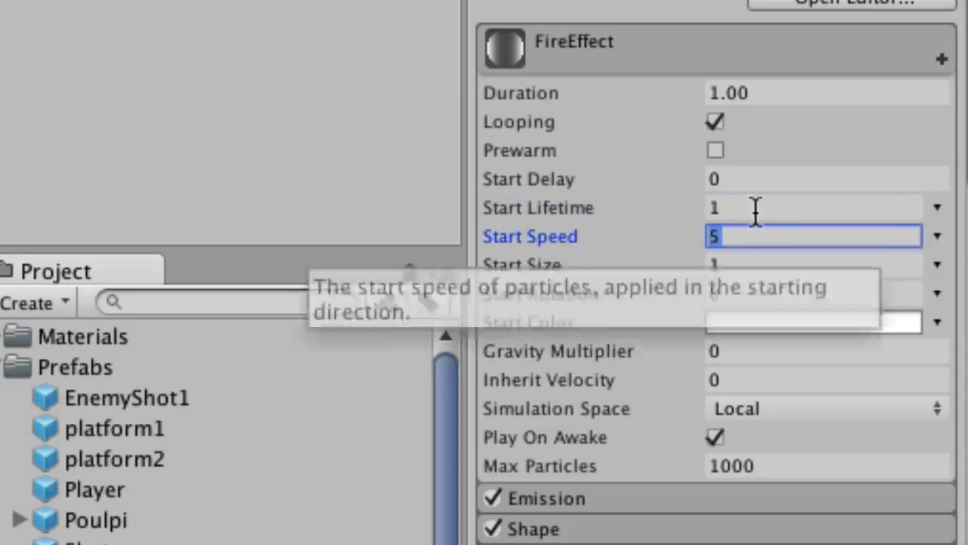
{"action": "key", "text": "BackSpace"}
{"action": "type", "text": "0.5"}
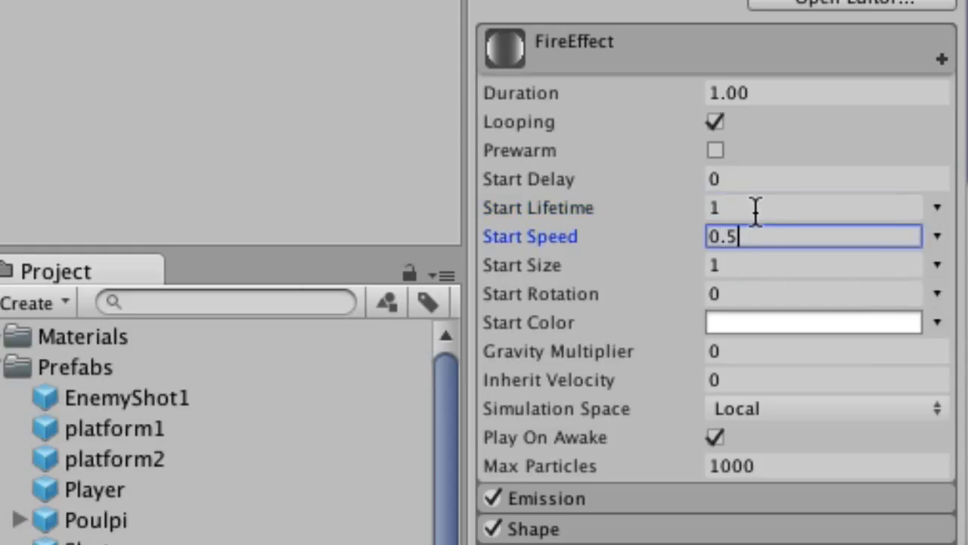
Set FireEffect's Start Size to 2 and Max Particles to 10.
{"action": "left_click", "coordinate": [761, 264]}
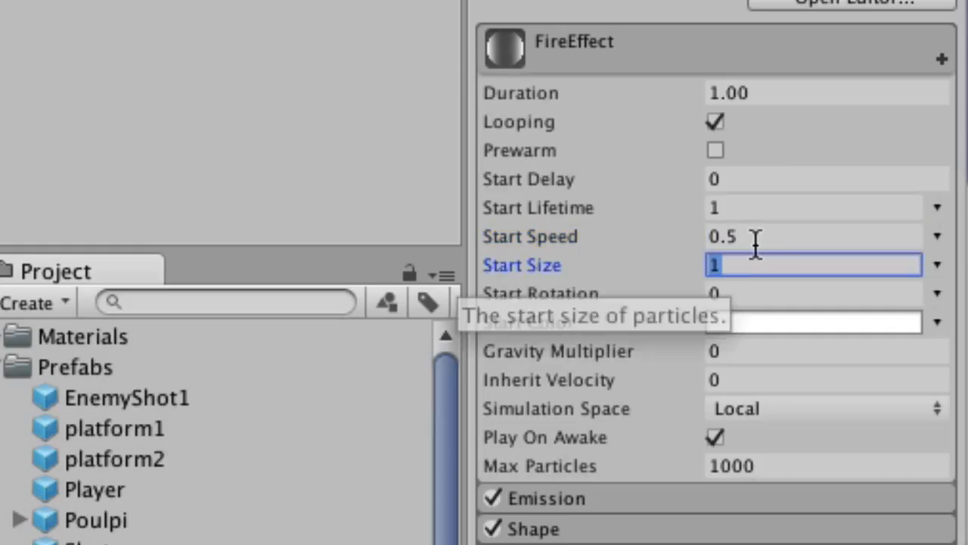
{"action": "type", "text": "2"}
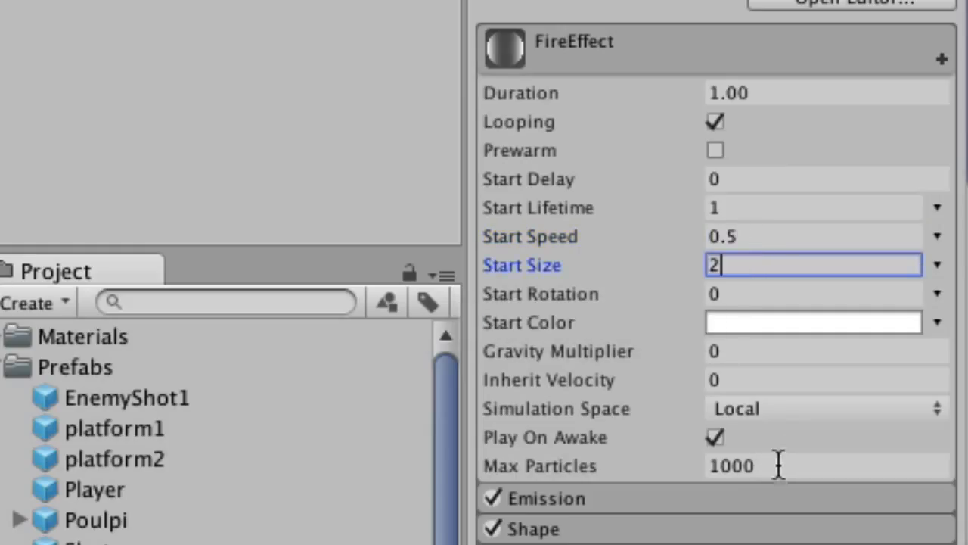
{"action": "left_click", "coordinate": [779, 464]}
{"action": "type", "text": "10"}
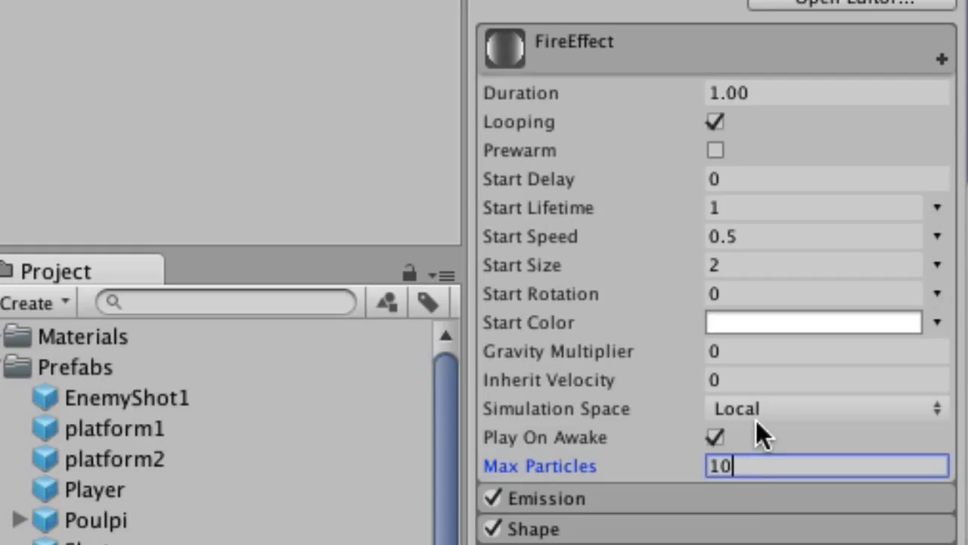
Add an Emission burst of 10 particles at time 0.00 to FireEffect.
{"action": "left_click", "coordinate": [747, 498]}
{"action": "scroll", "coordinate": [746, 498], "scroll_direction": "down", "scroll_amount": 5}
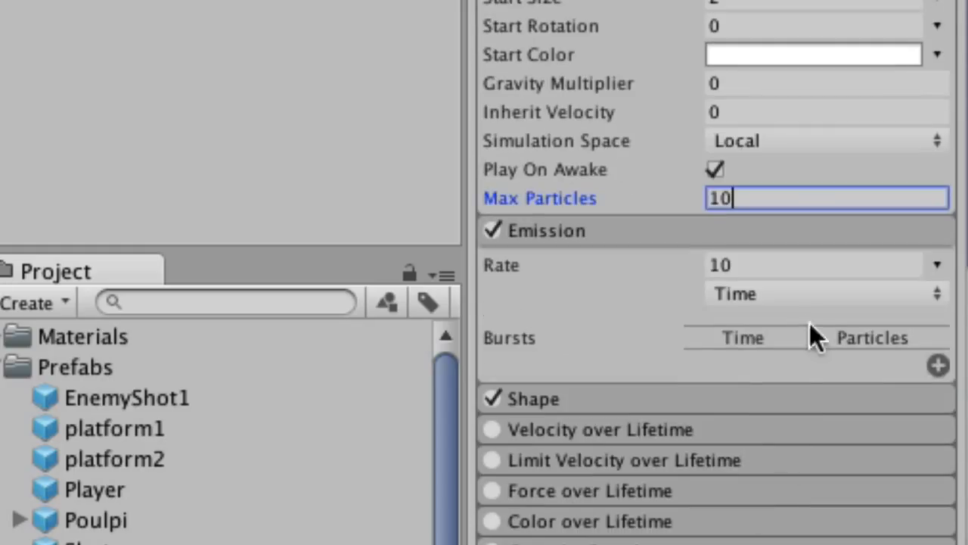
{"action": "left_click", "coordinate": [938, 367]}
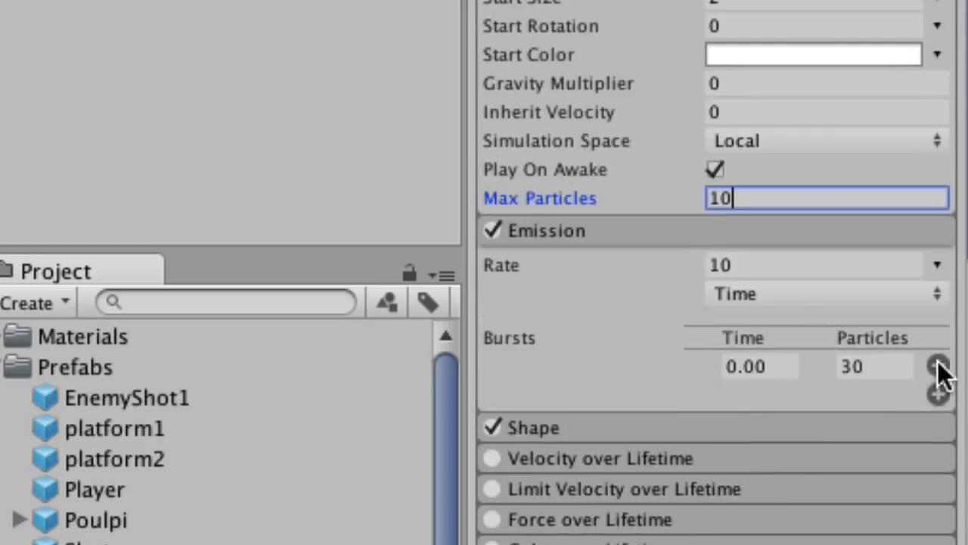
{"action": "left_click", "coordinate": [885, 367]}
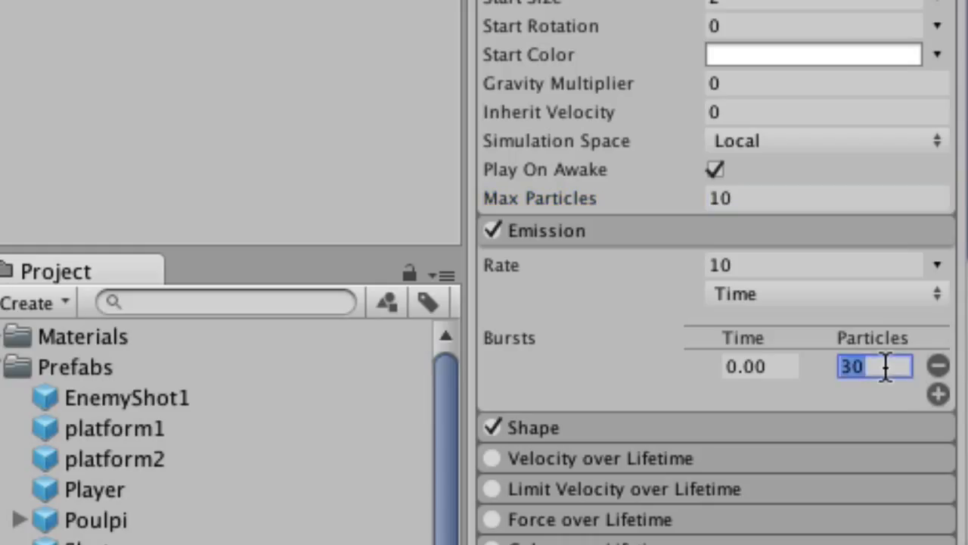
{"action": "type", "text": "10"}
Change FireEffect's emitter shape to Box.
{"action": "left_click", "coordinate": [809, 426]}
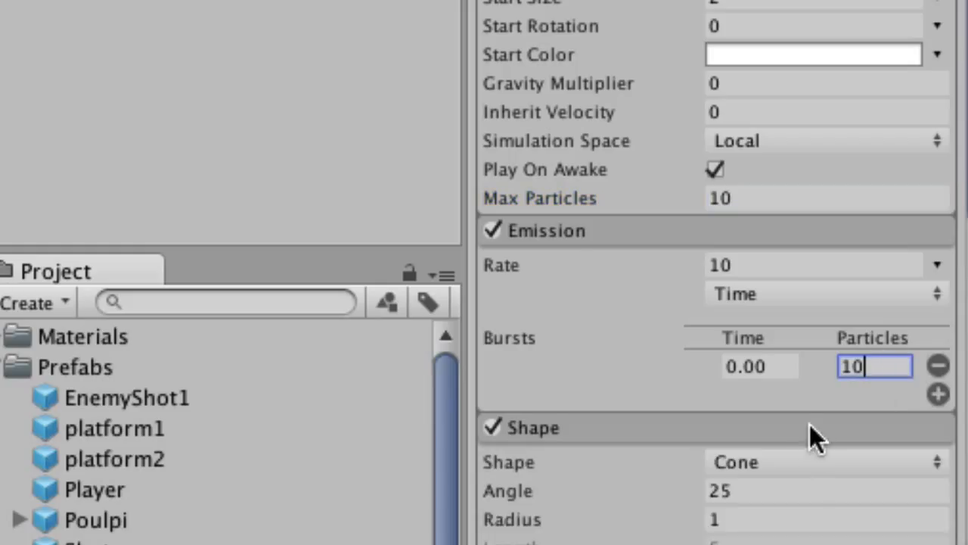
{"action": "scroll", "coordinate": [810, 423], "scroll_direction": "down", "scroll_amount": 5}
{"action": "left_click", "coordinate": [766, 262]}
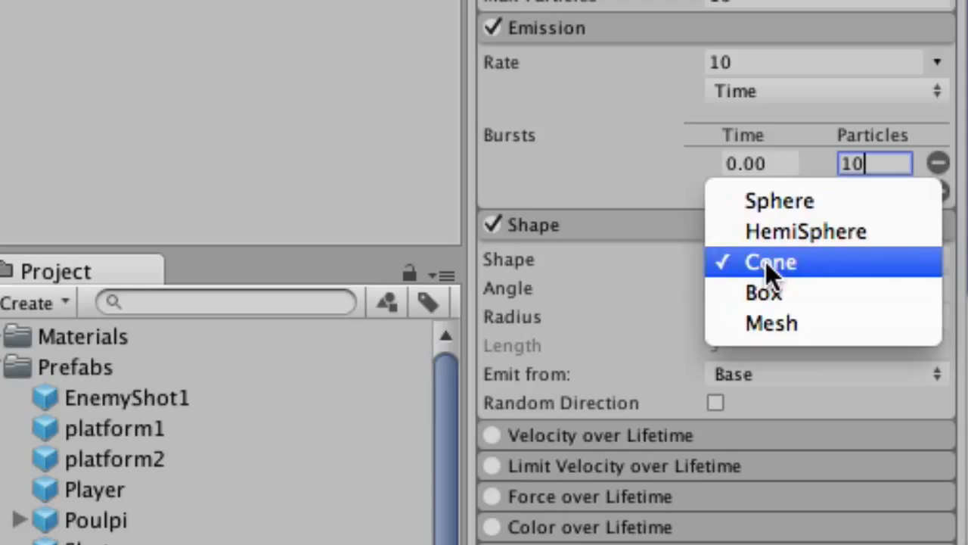
{"action": "left_click", "coordinate": [801, 286]}
Enable Color over Lifetime on FireEffect and add a colour key at 41.8% to its gradient.
{"action": "scroll", "coordinate": [834, 324], "scroll_direction": "down", "scroll_amount": 7}
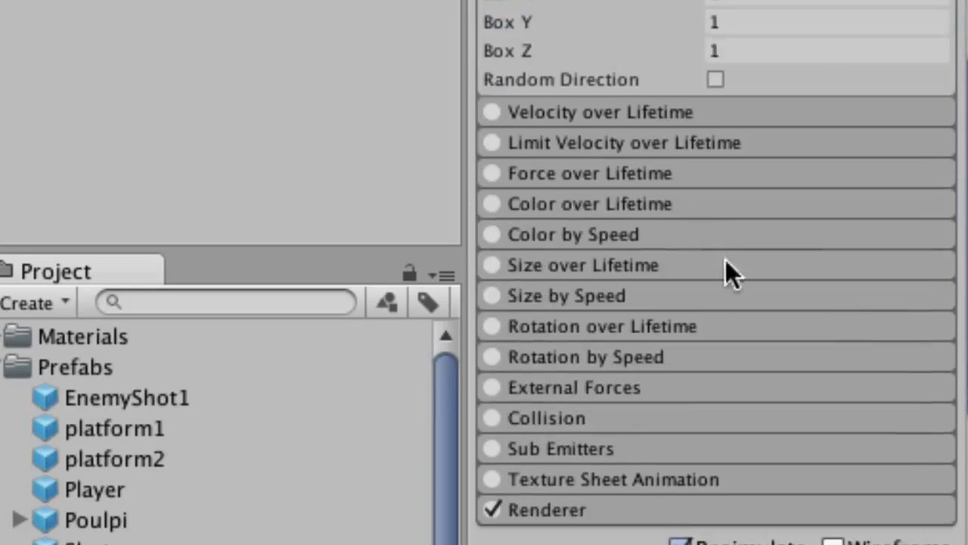
{"action": "left_click", "coordinate": [493, 204]}
{"action": "left_click", "coordinate": [715, 201]}
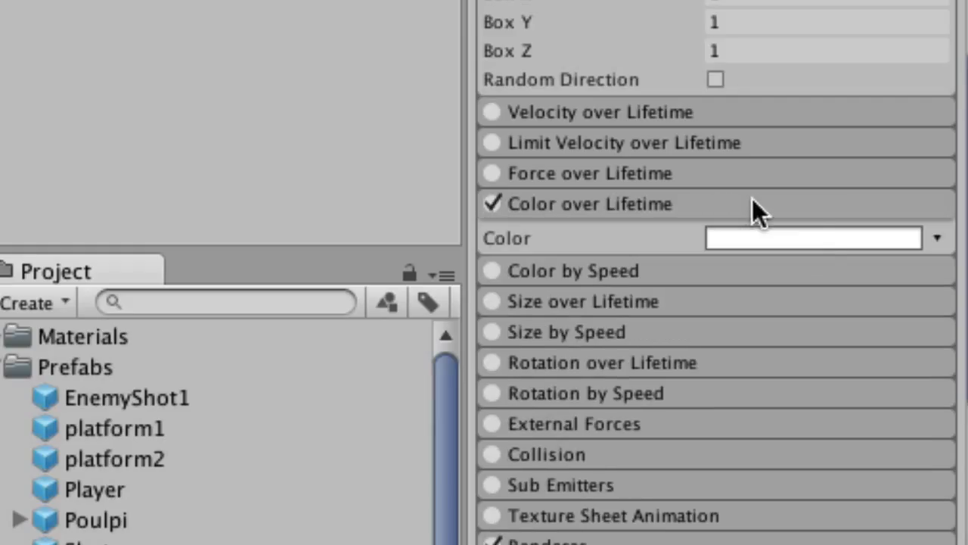
{"action": "left_click", "coordinate": [813, 238]}
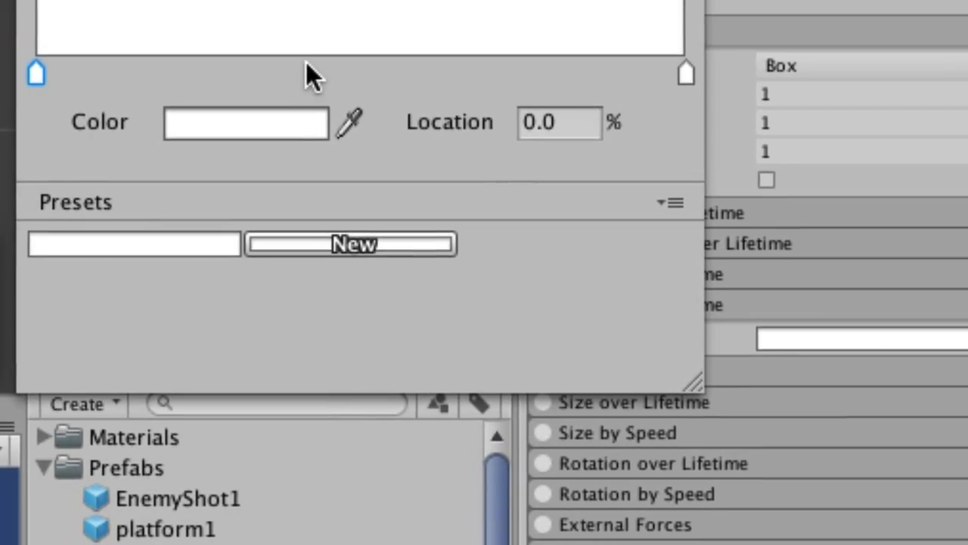
{"action": "left_click", "coordinate": [279, 18]}
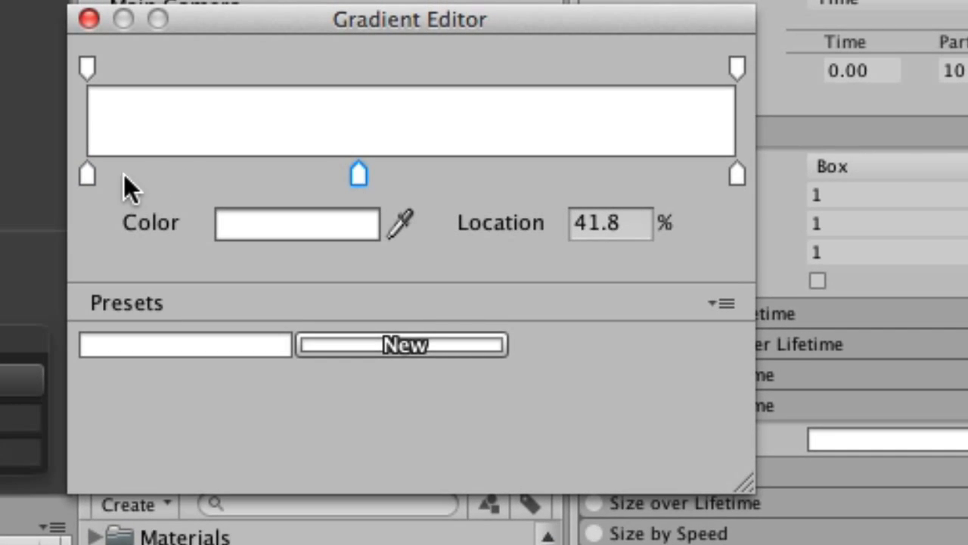
Set the gradient's starting colour key at 0% to bright yellow.
{"action": "left_click", "coordinate": [87, 174]}
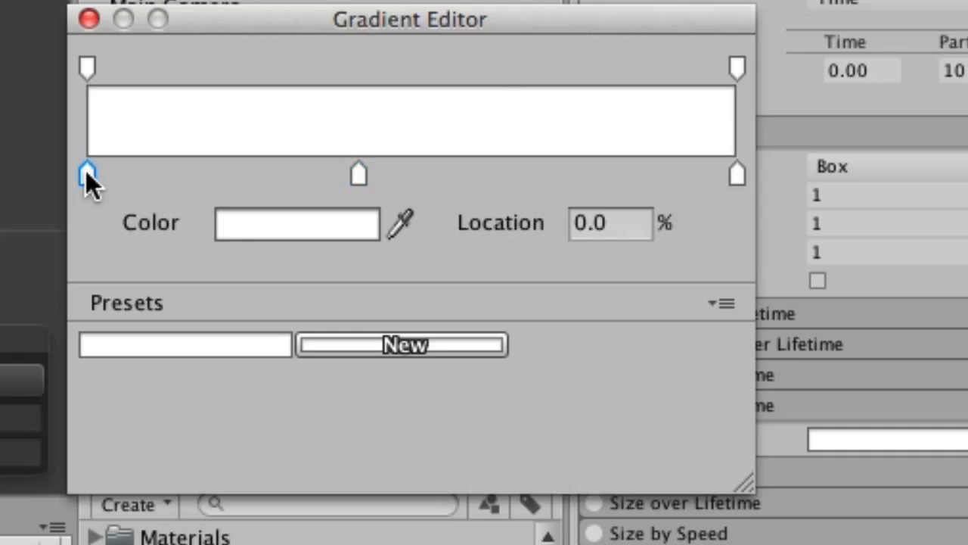
{"action": "left_click", "coordinate": [275, 224]}
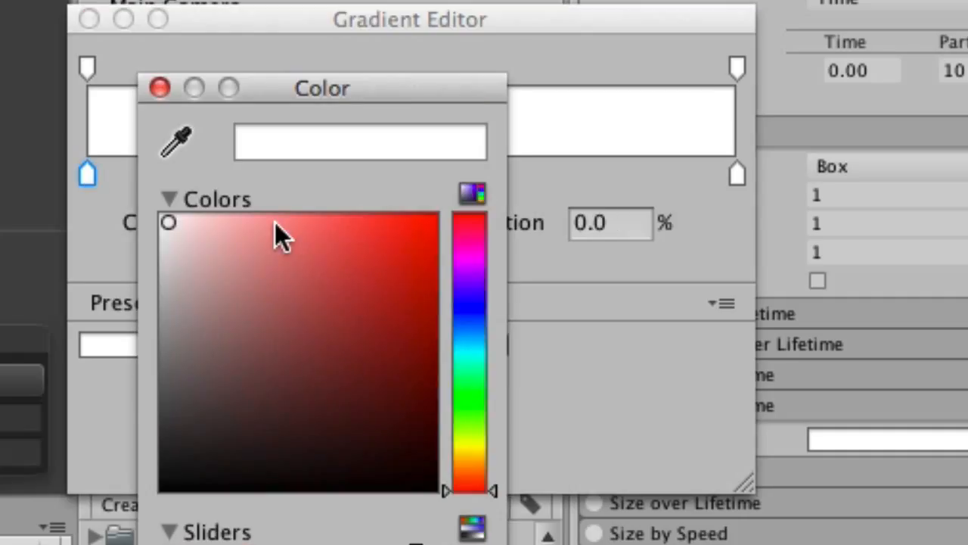
{"action": "left_click", "coordinate": [466, 444]}
{"action": "left_click", "coordinate": [429, 220]}
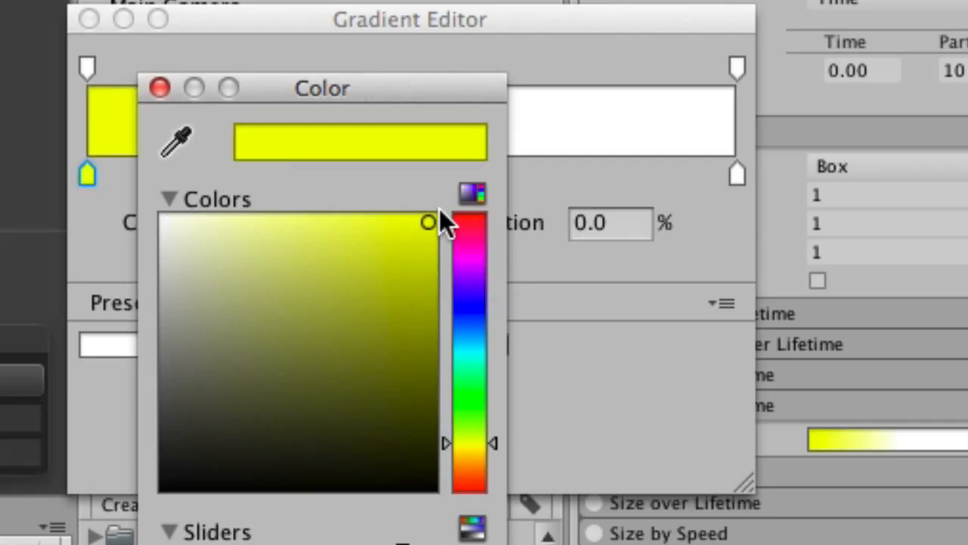
{"action": "left_click", "coordinate": [158, 88]}
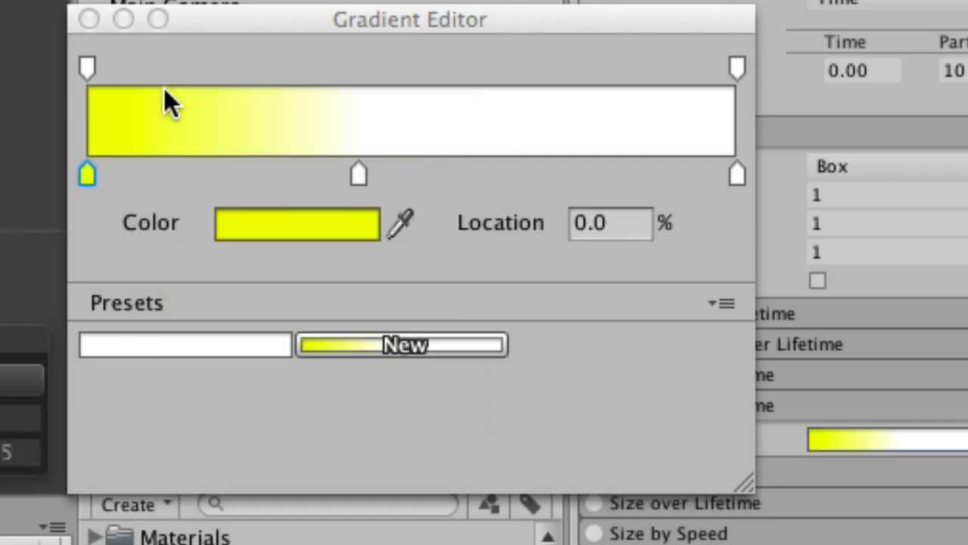
Set the gradient's colour key at 41.8% to a saturated yellow-orange.
{"action": "left_click", "coordinate": [359, 176]}
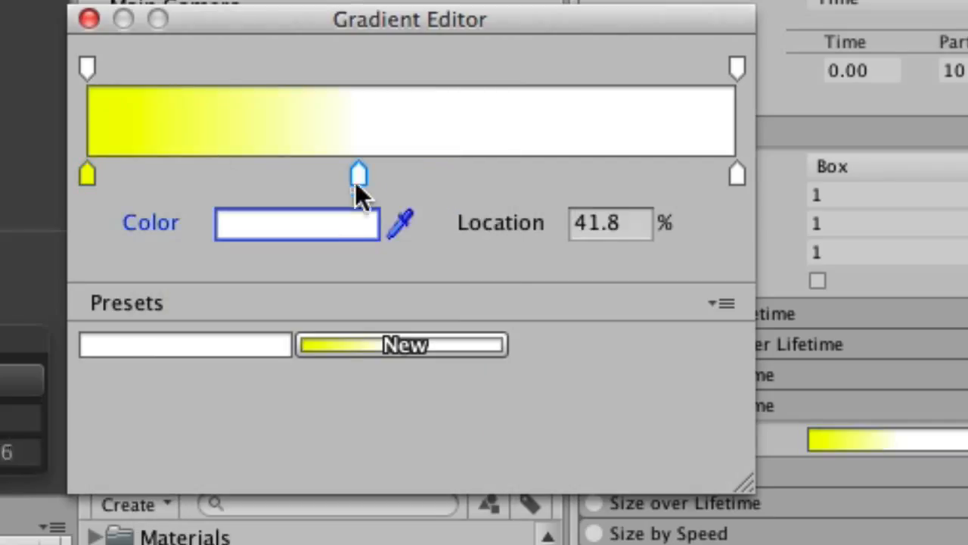
{"action": "left_click", "coordinate": [334, 222]}
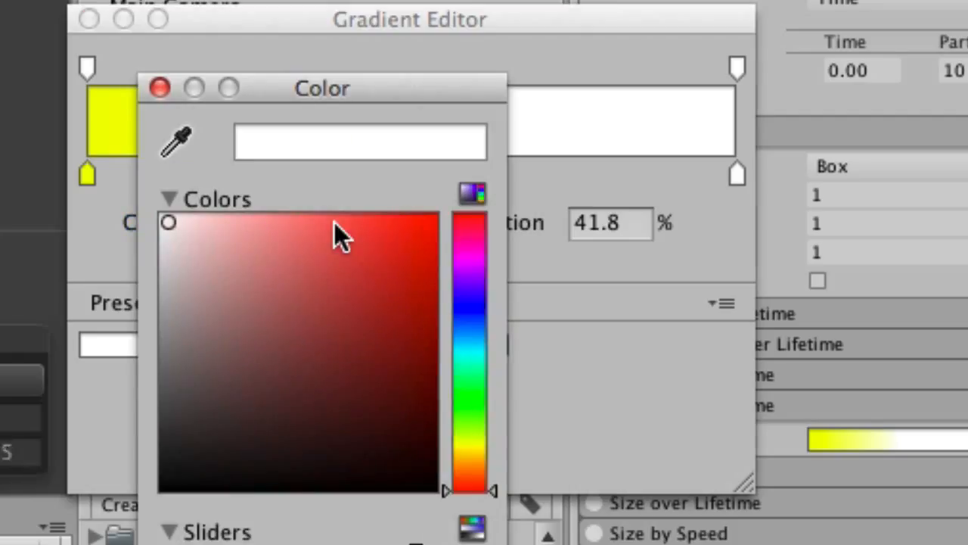
{"action": "left_click", "coordinate": [474, 458]}
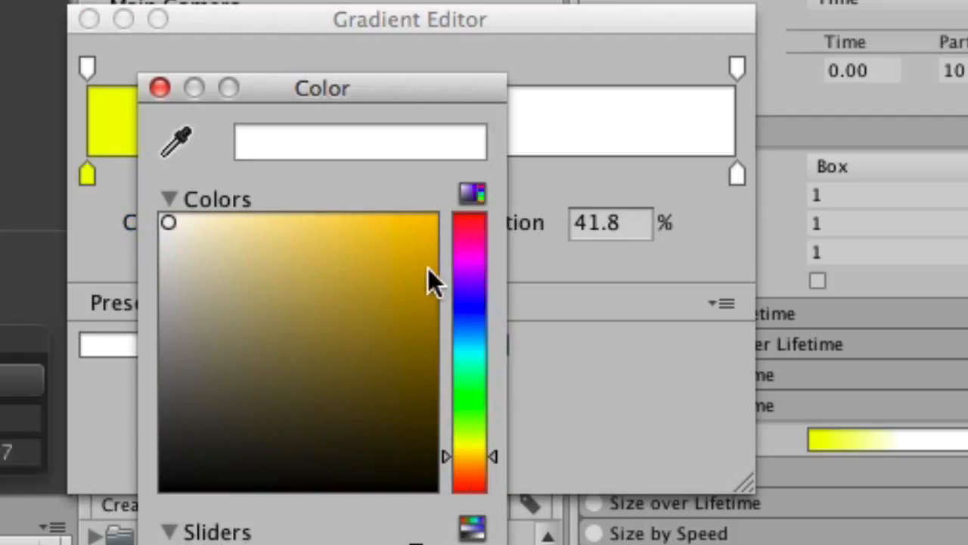
{"action": "left_click", "coordinate": [428, 270]}
{"action": "left_click", "coordinate": [424, 217]}
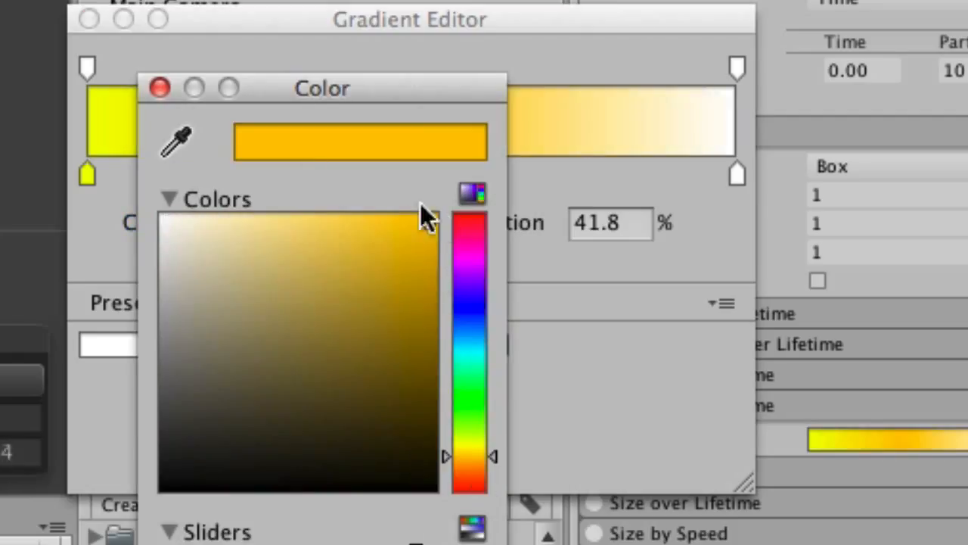
{"action": "left_click", "coordinate": [160, 87]}
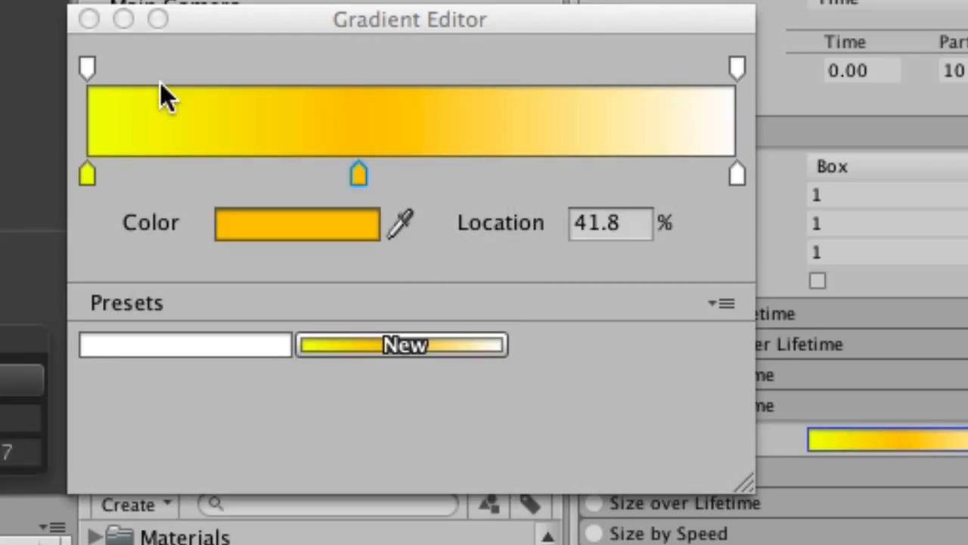
Add a colour key at 69.7% to the gradient and make it pure red.
{"action": "left_click", "coordinate": [538, 173]}
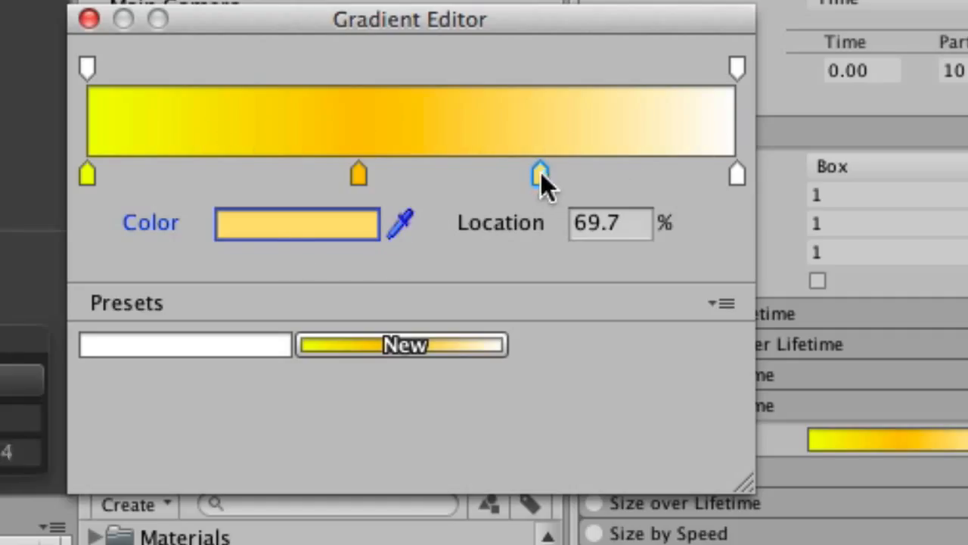
{"action": "left_click", "coordinate": [291, 221]}
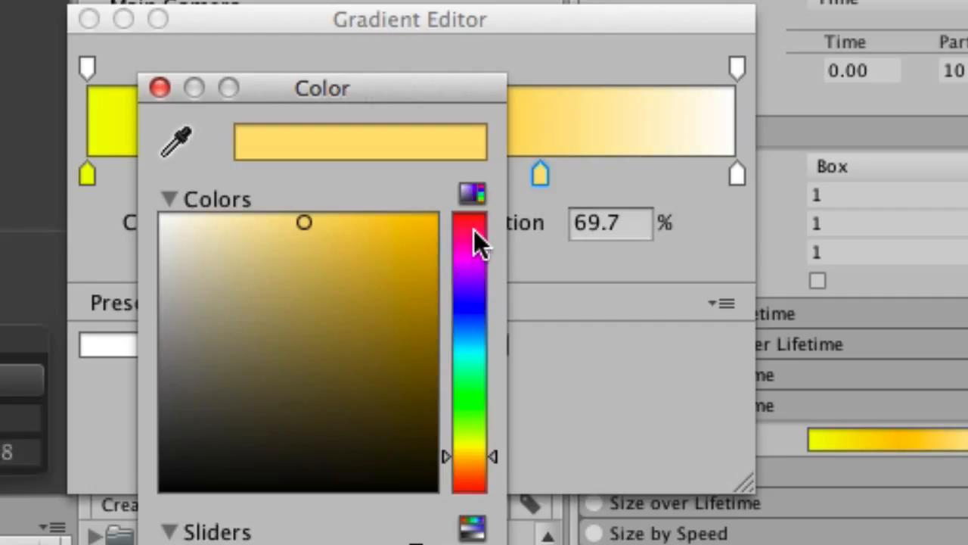
{"action": "left_click_drag", "start_coordinate": [474, 230], "coordinate": [474, 209]}
{"action": "left_click_drag", "start_coordinate": [414, 234], "coordinate": [439, 217]}
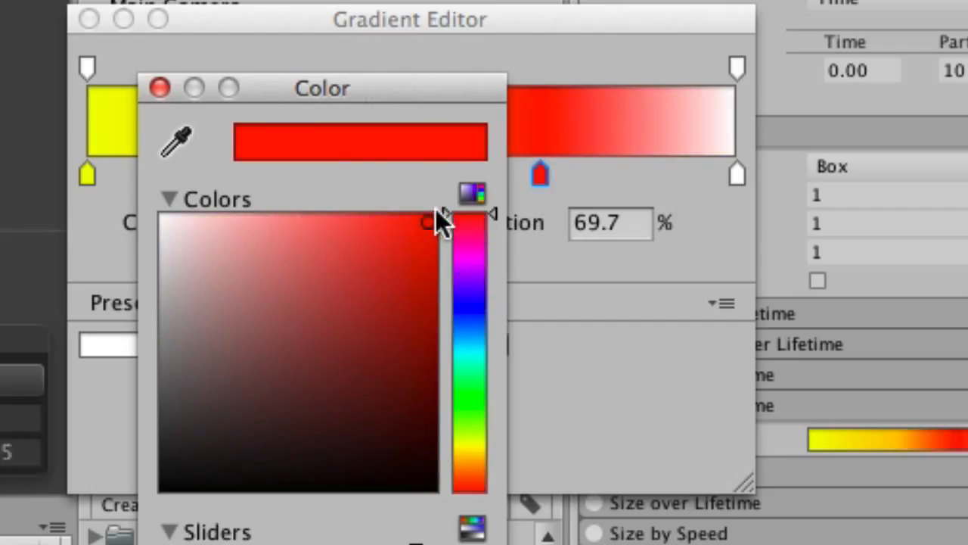
{"action": "left_click", "coordinate": [160, 88]}
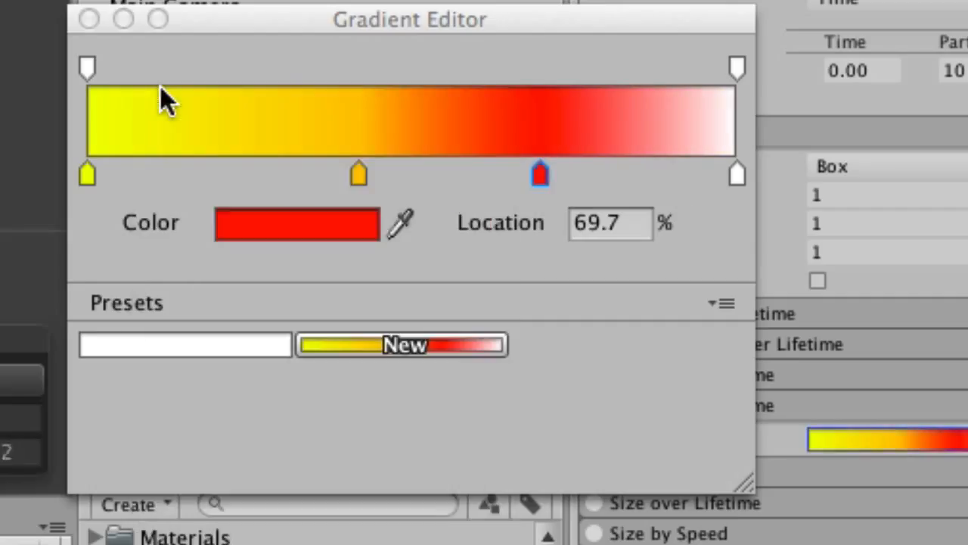
Add an alpha key at 87.4% and set the gradient's end alpha key to 0.
{"action": "left_click", "coordinate": [655, 68]}
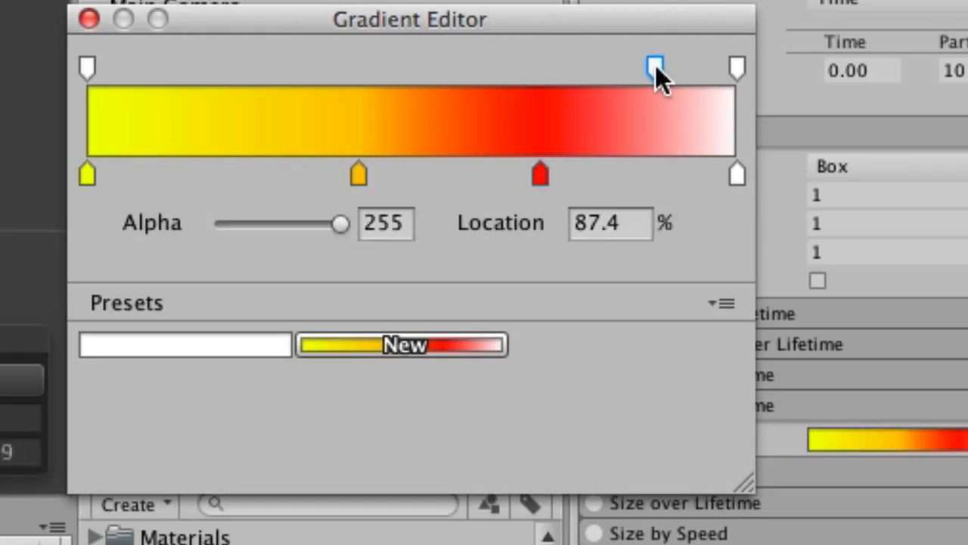
{"action": "left_click", "coordinate": [736, 69]}
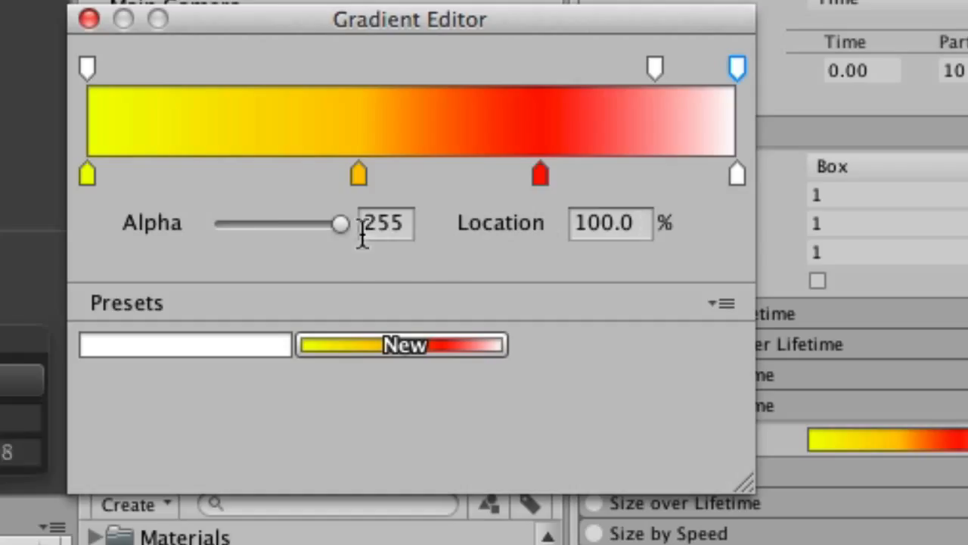
{"action": "left_click_drag", "start_coordinate": [341, 224], "coordinate": [183, 226]}
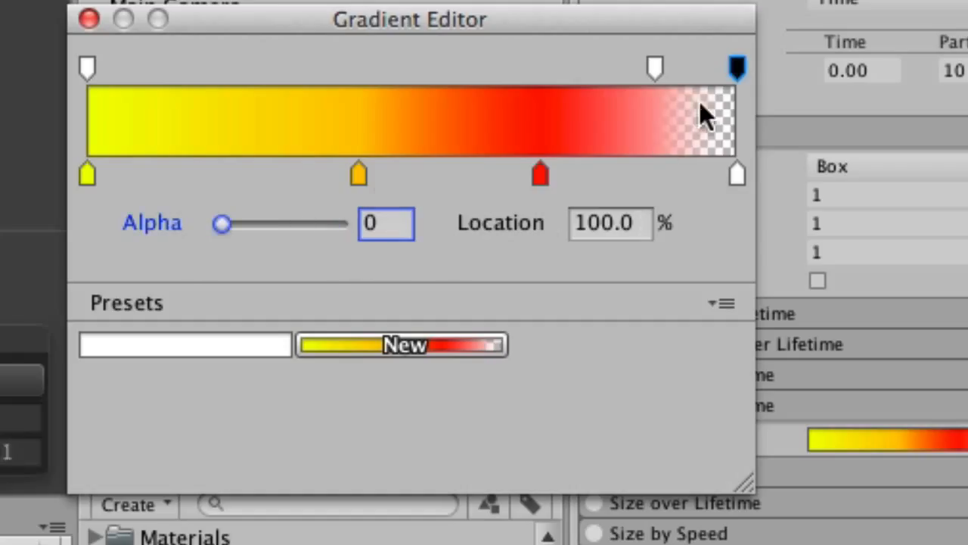
Shift the gradient keys: middle alpha key to 85.9%, red key to just before it, and orange key to 63.8%.
{"action": "mouse_move", "coordinate": [652, 65]}
{"action": "left_mouse_down"}
{"action": "mouse_move", "coordinate": [610, 61]}
{"action": "mouse_move", "coordinate": [672, 57]}
{"action": "mouse_move", "coordinate": [642, 56]}
{"action": "left_mouse_up"}
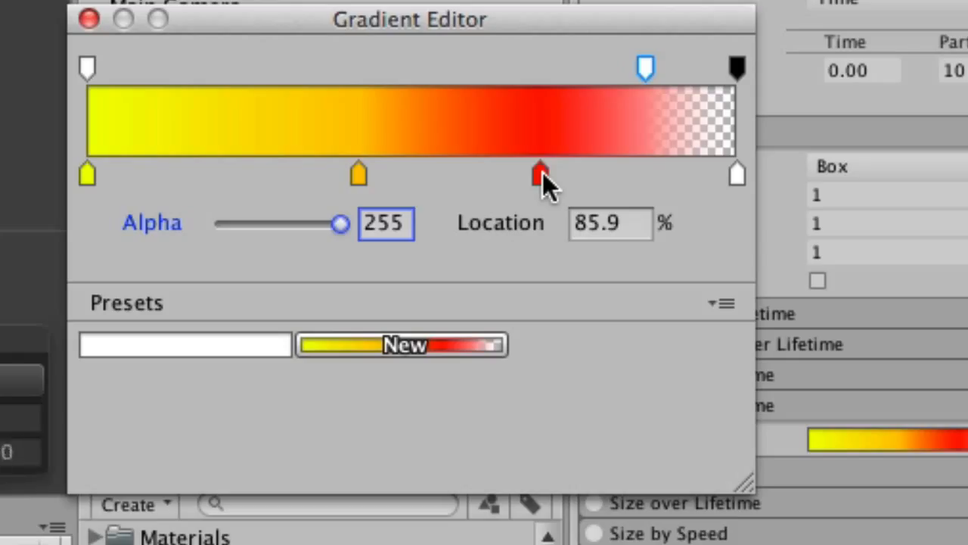
{"action": "left_click_drag", "start_coordinate": [542, 174], "coordinate": [629, 174]}
{"action": "left_click", "coordinate": [358, 173]}
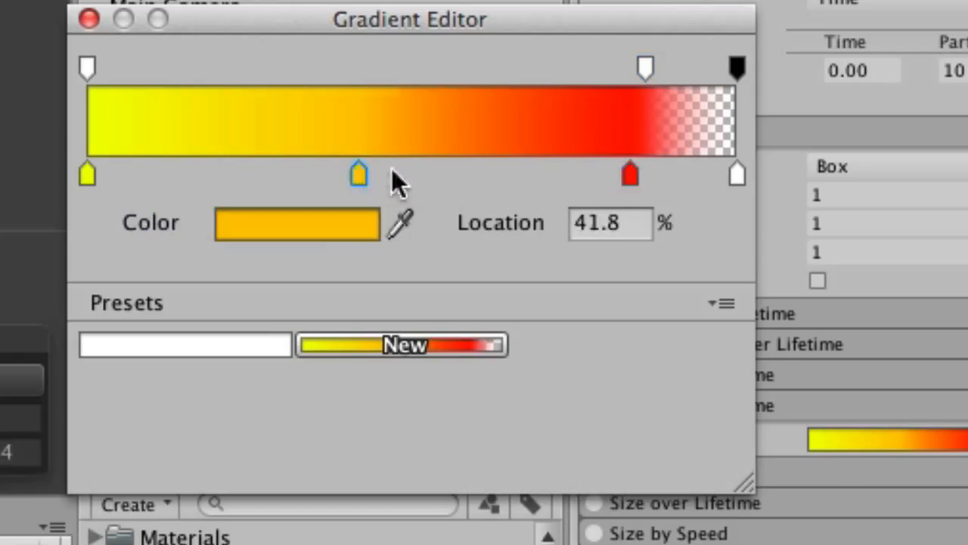
{"action": "left_click_drag", "start_coordinate": [392, 171], "coordinate": [503, 173]}
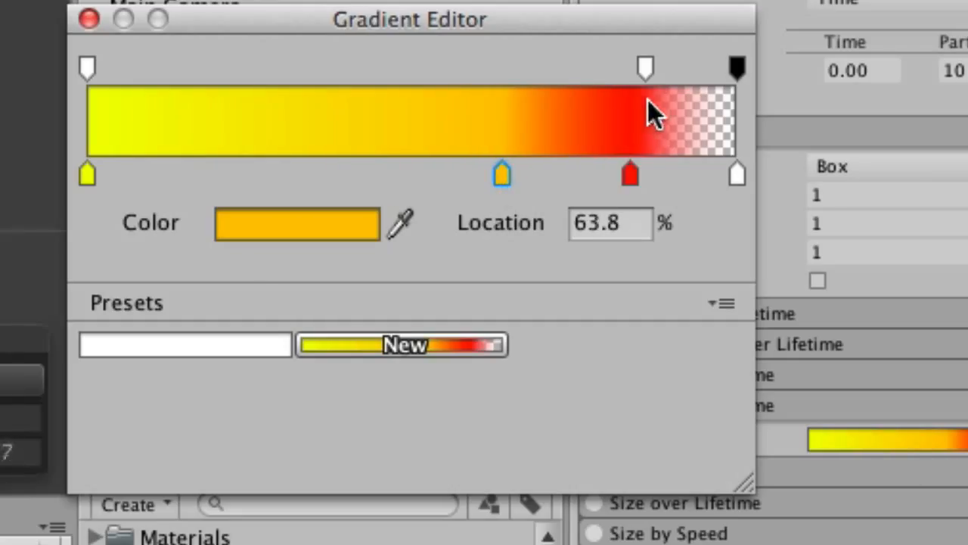
Move the red colour key to 93.2% and the middle alpha key to 82.1%, and close the gradient.
{"action": "left_click_drag", "start_coordinate": [645, 68], "coordinate": [586, 60]}
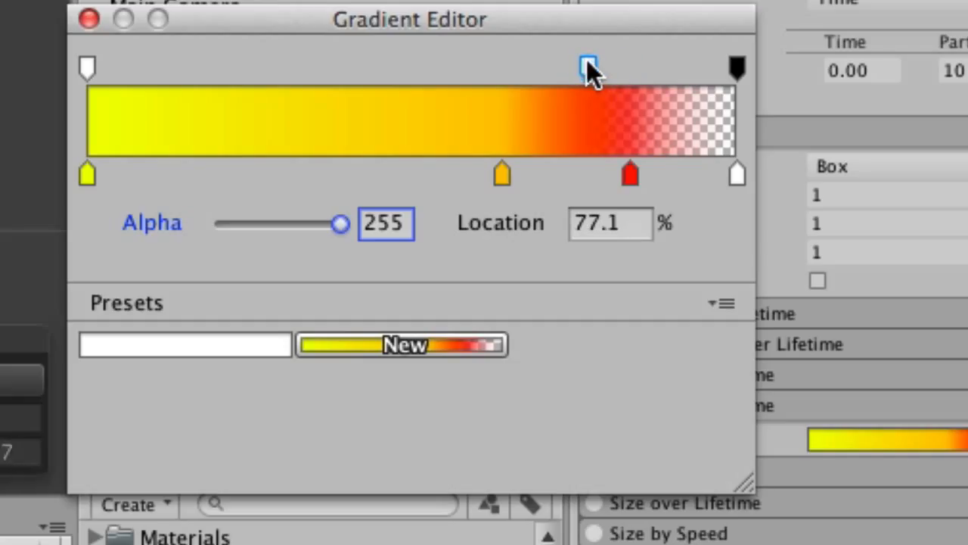
{"action": "left_click_drag", "start_coordinate": [630, 171], "coordinate": [691, 164]}
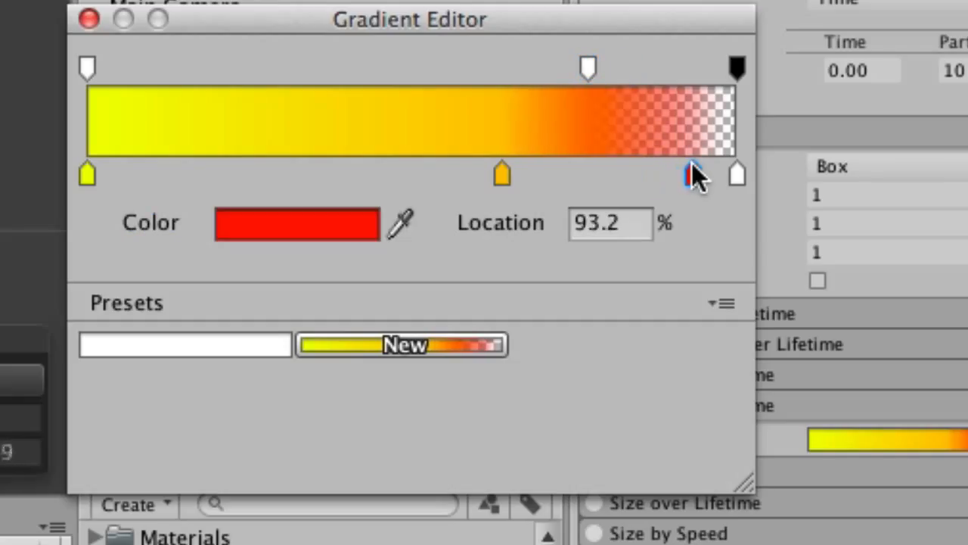
{"action": "left_click", "coordinate": [588, 68]}
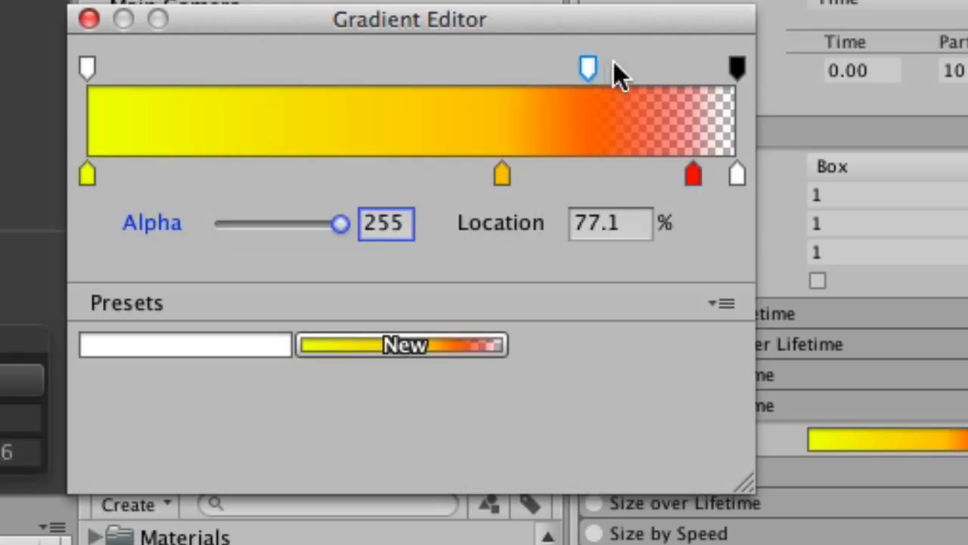
{"action": "left_click_drag", "start_coordinate": [613, 62], "coordinate": [620, 61]}
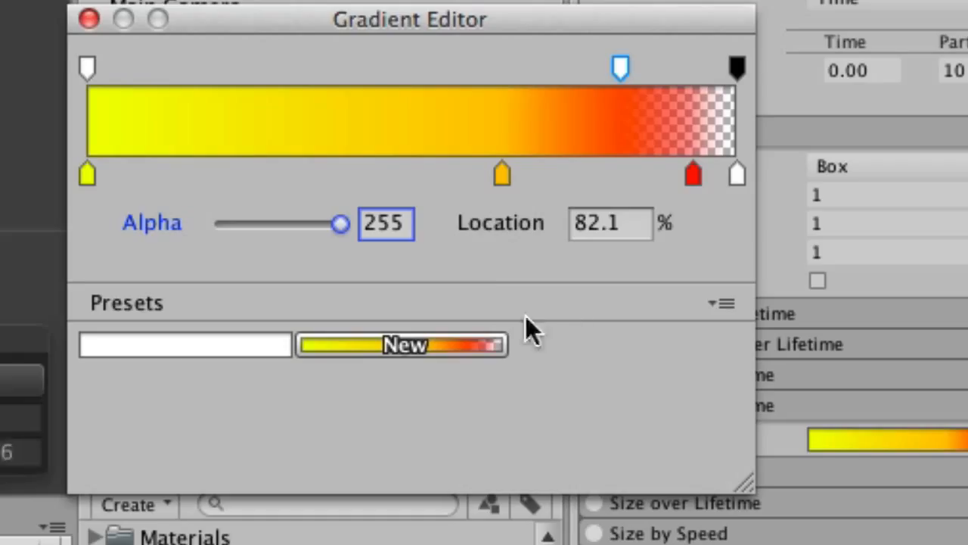
{"action": "left_click", "coordinate": [87, 19]}
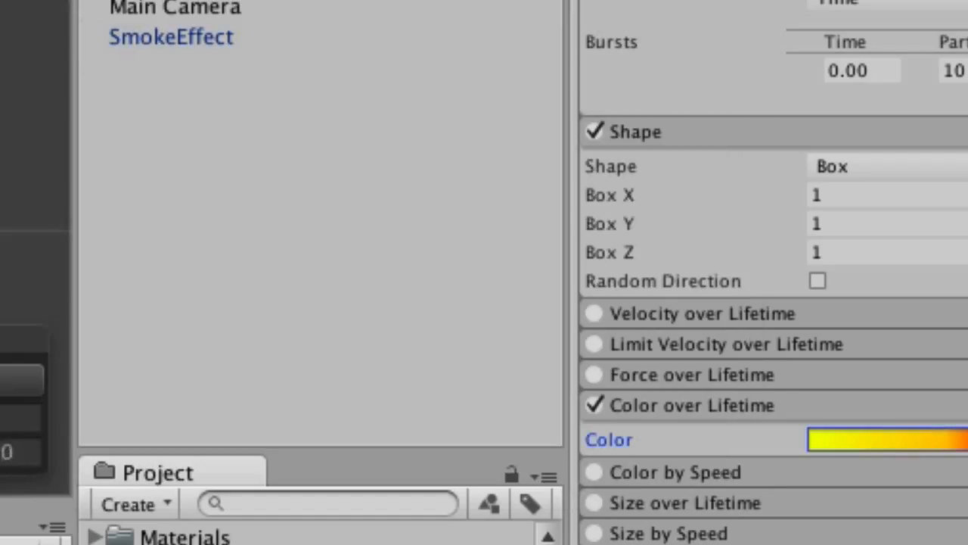
Turn off Looping for FireEffect and stop its running preview in the scene.
{"action": "scroll", "coordinate": [802, 220], "scroll_direction": "up", "scroll_amount": 10}
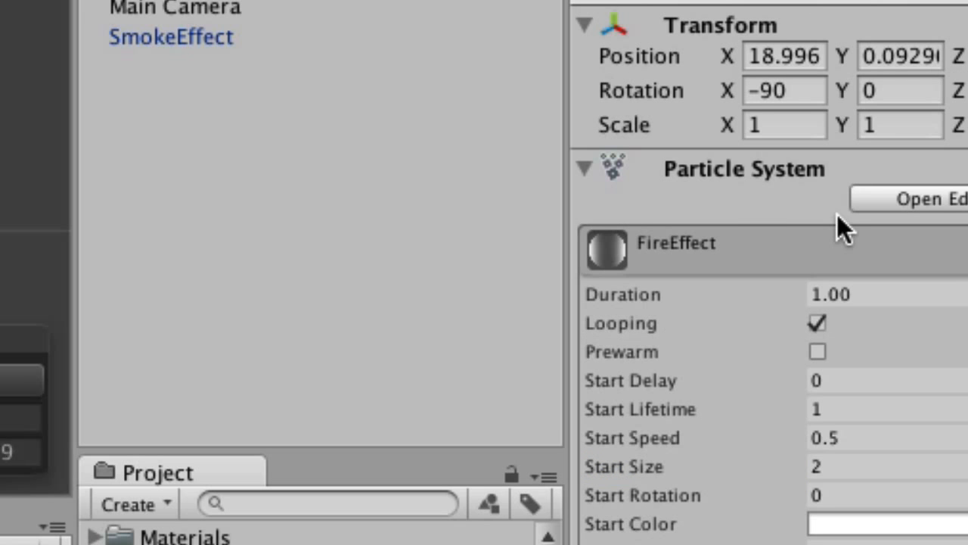
{"action": "left_click", "coordinate": [817, 323]}
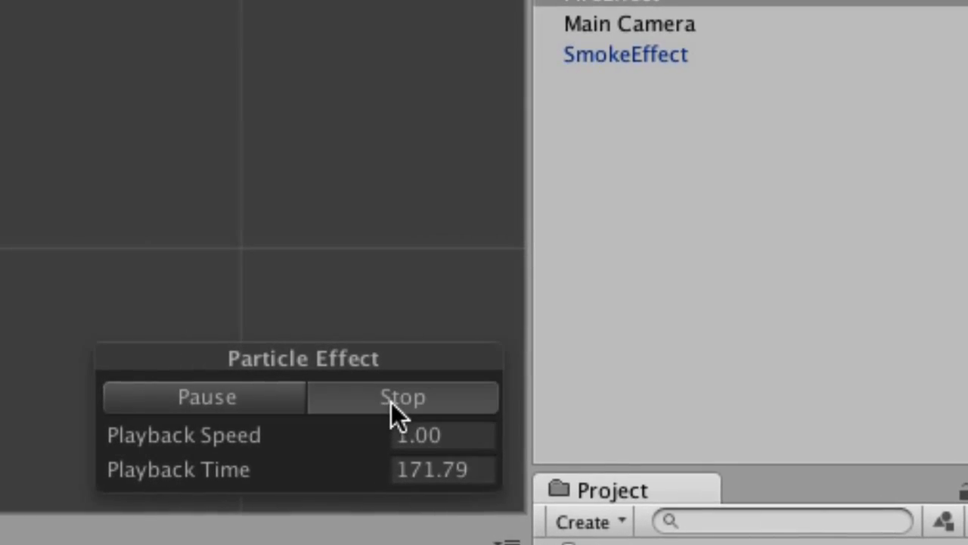
{"action": "left_click", "coordinate": [27, 382]}
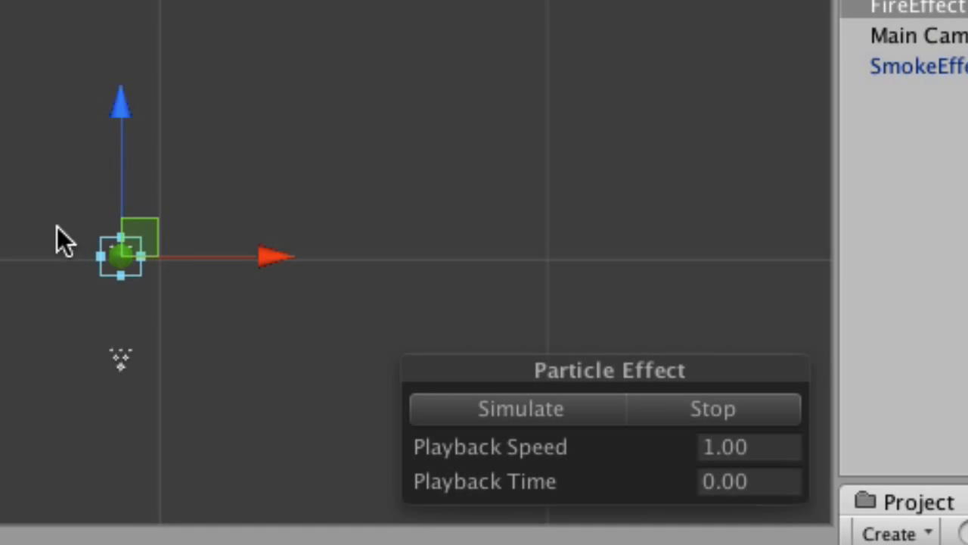
Simulate FireEffect several times in the scene to examine the single burst.
{"action": "left_click", "coordinate": [505, 408]}
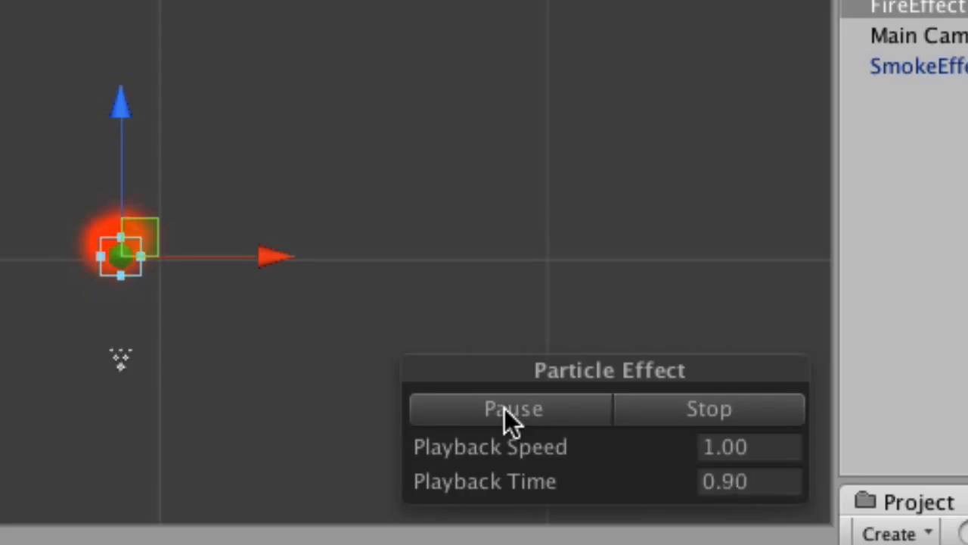
{"action": "left_click", "coordinate": [504, 408]}
{"action": "left_click", "coordinate": [504, 408]}
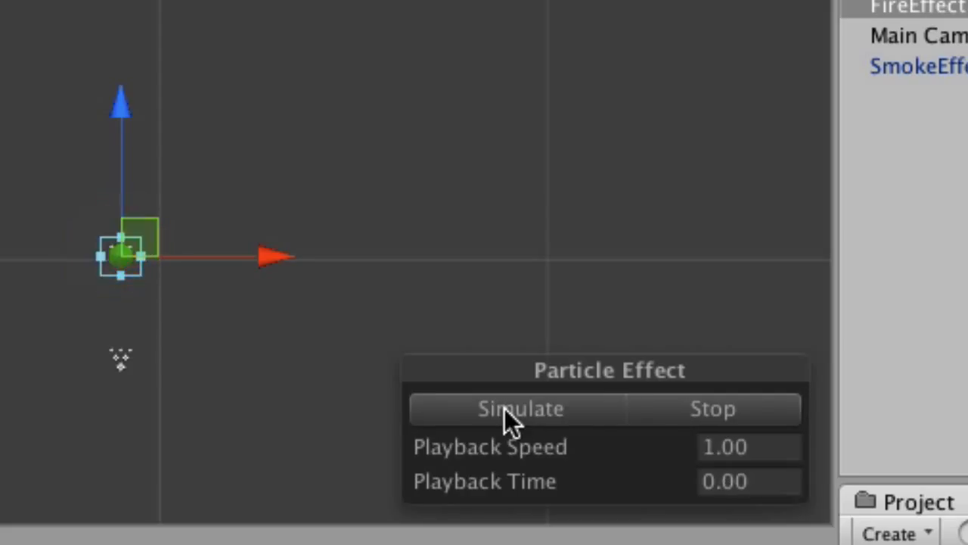
{"action": "left_click", "coordinate": [504, 408]}
{"action": "left_click", "coordinate": [504, 408]}
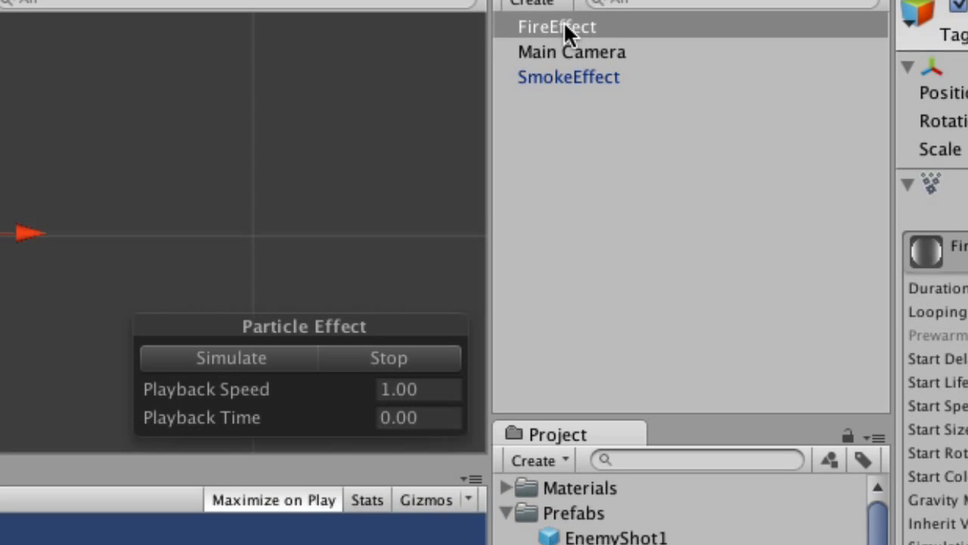
Save FireEffect as a prefab in the Prefabs folder.
{"action": "left_click_drag", "start_coordinate": [564, 22], "coordinate": [571, 516]}
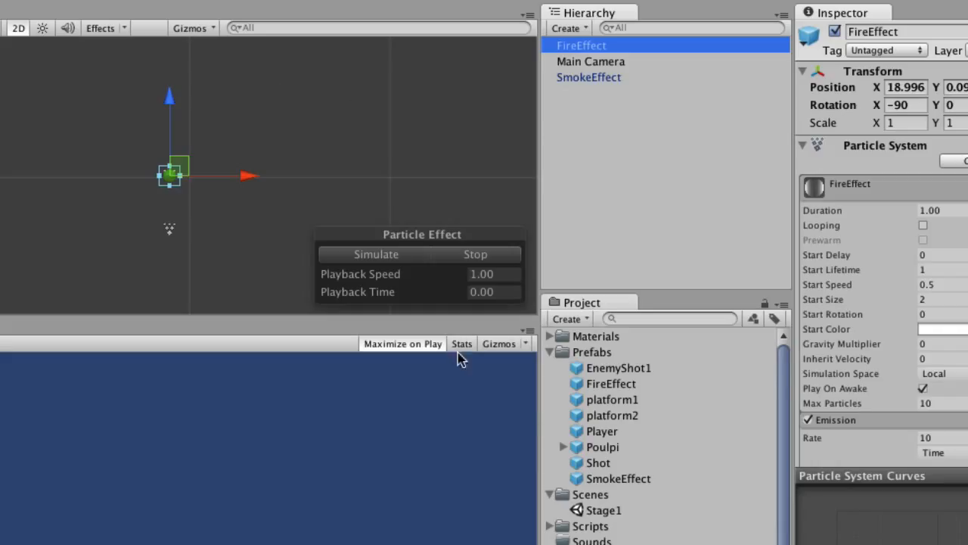
Open the Stage1 scene from the Scenes folder, discarding the changes in the untitled scene.
{"action": "scroll", "coordinate": [581, 431], "scroll_direction": "down", "scroll_amount": 3}
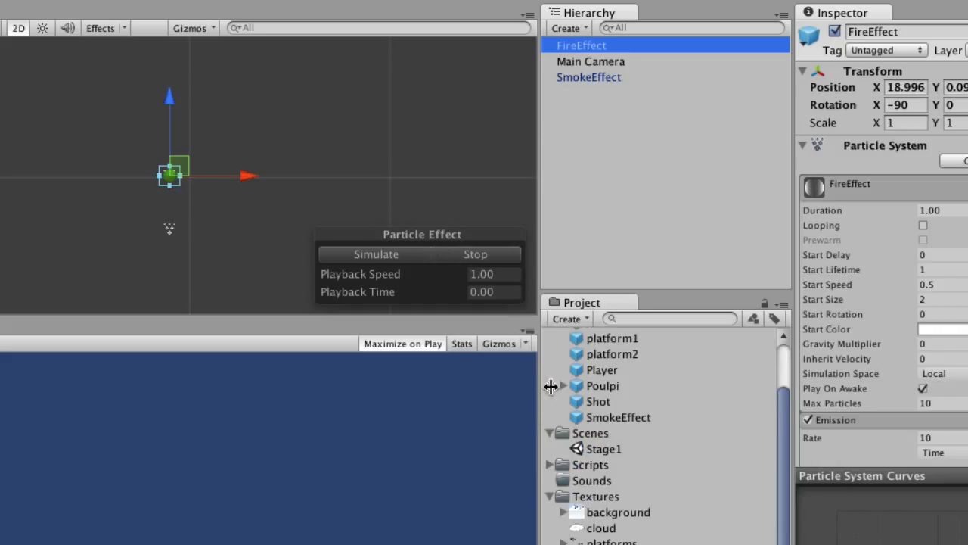
{"action": "left_click", "coordinate": [605, 451]}
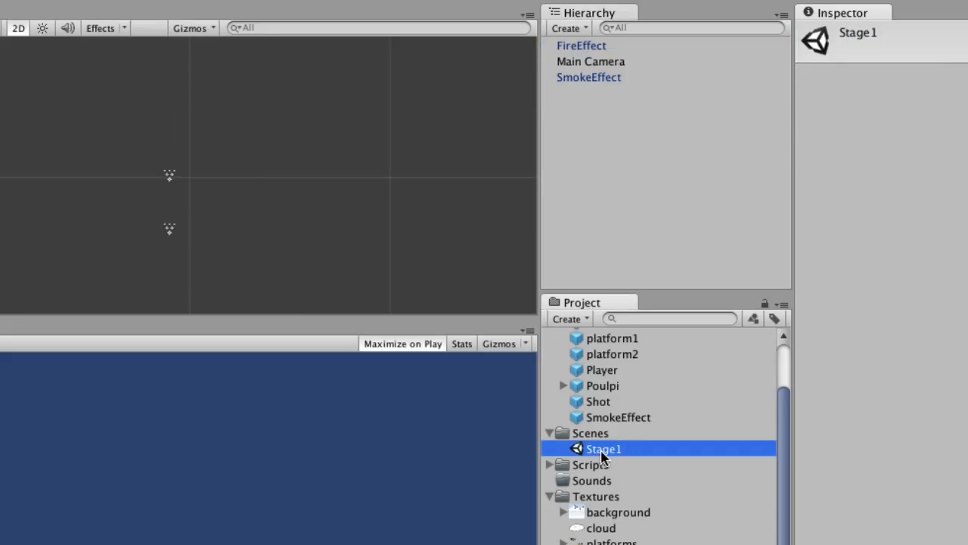
{"action": "double_click", "coordinate": [603, 452]}
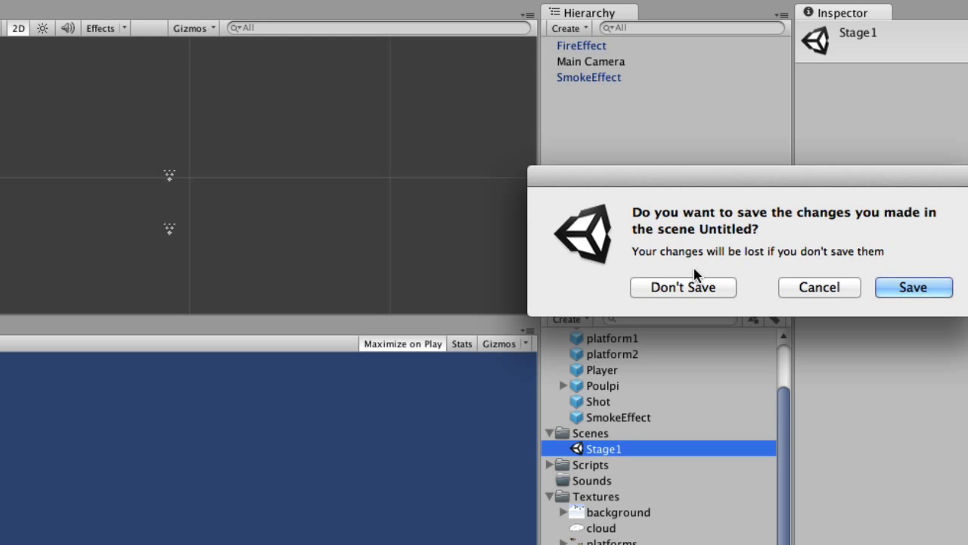
{"action": "left_click", "coordinate": [711, 288]}
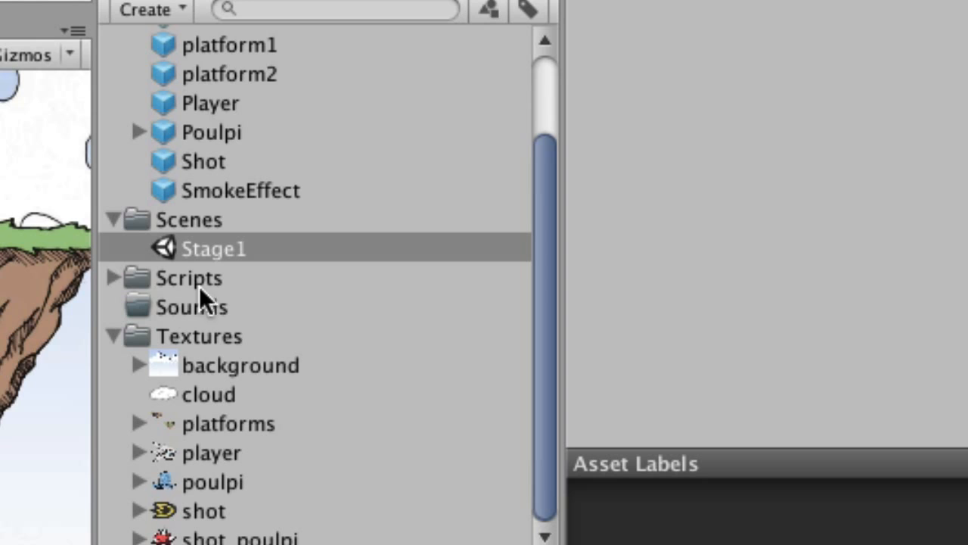
Create a C# script named SpecialEffectsHelper in the Scripts folder.
{"action": "left_click", "coordinate": [111, 220]}
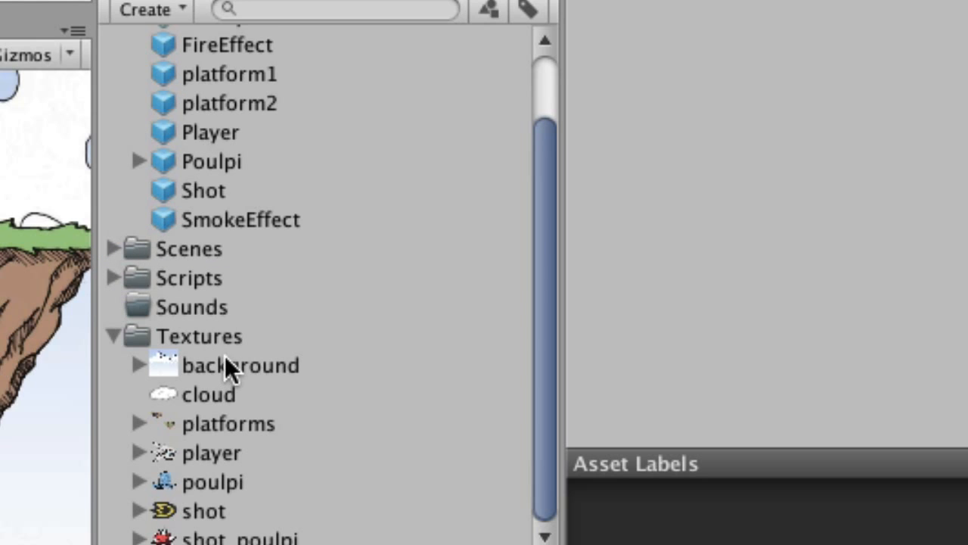
{"action": "left_click", "coordinate": [144, 278]}
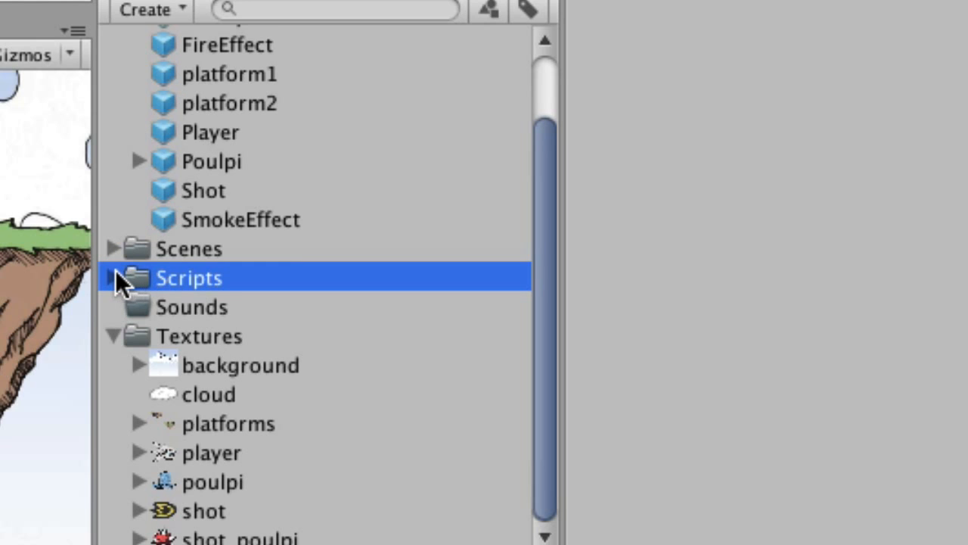
{"action": "left_click", "coordinate": [113, 277]}
{"action": "right_click", "coordinate": [239, 273]}
{"action": "mouse_move", "coordinate": [323, 295]}
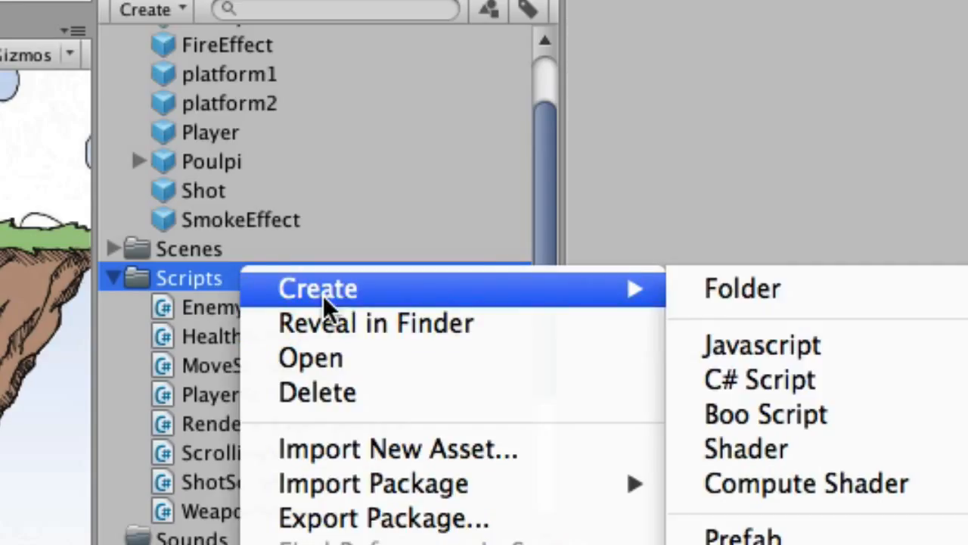
{"action": "left_click", "coordinate": [739, 378]}
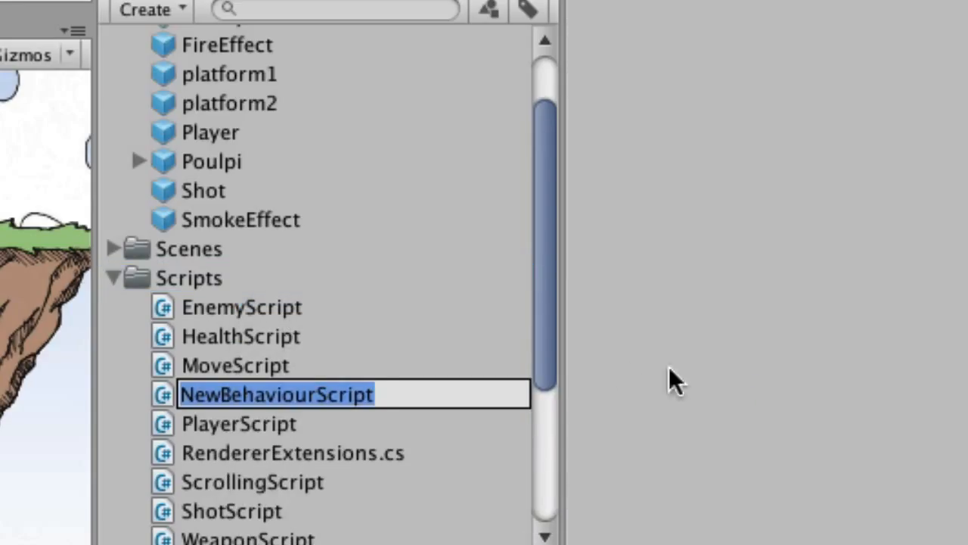
{"action": "type", "text": "Spe"}
{"action": "type", "text": "cial"}
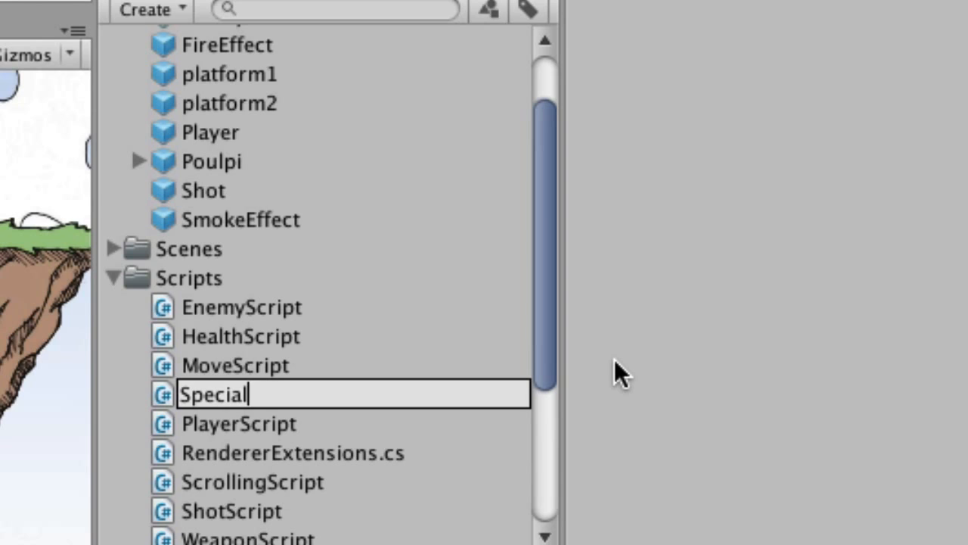
{"action": "type", "text": "EffectsH"}
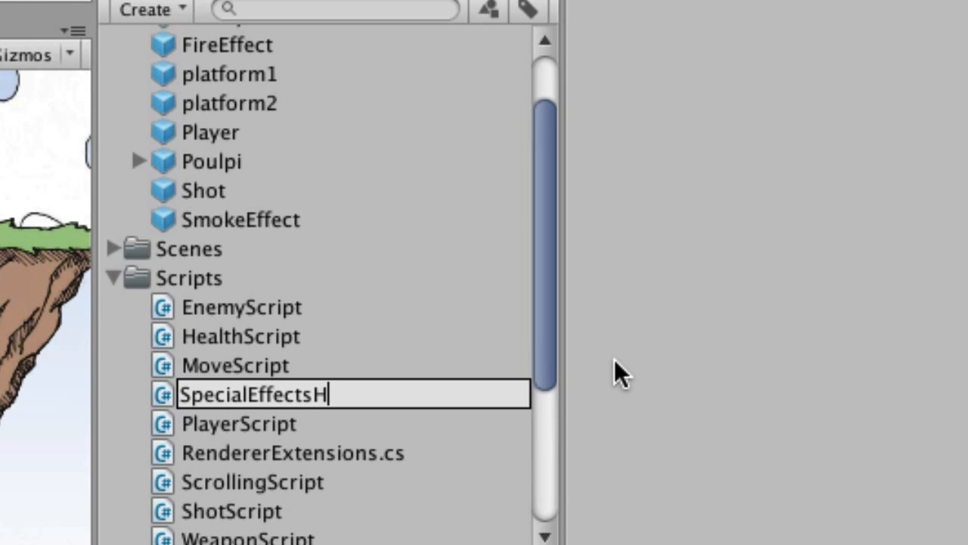
{"action": "type", "text": "elper"}
{"action": "key", "text": "Return"}
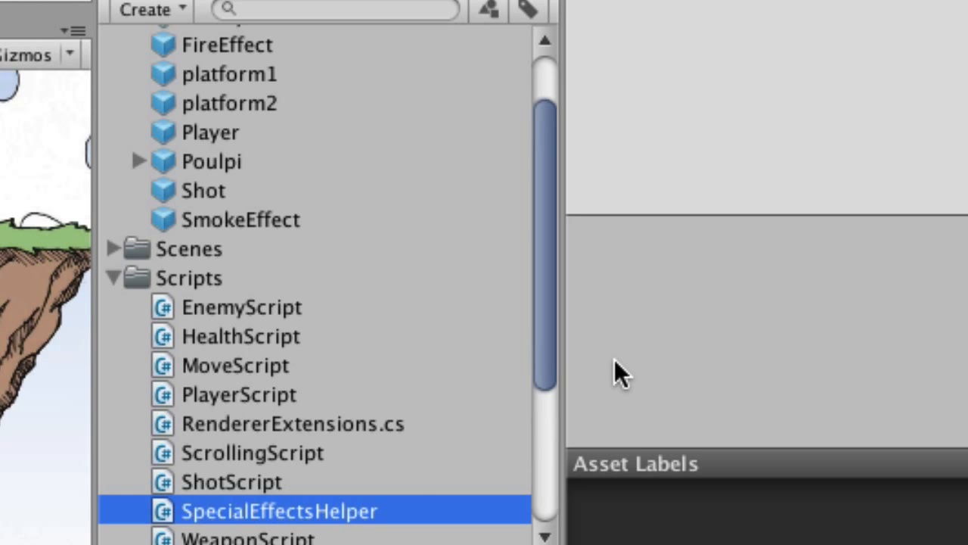
Replace the SpecialEffectsHelper template class with a singleton class holding smokeEffect and fireEffect particle systems and an Explosion(Vector3 position) method.
{"action": "double_click", "coordinate": [280, 512]}
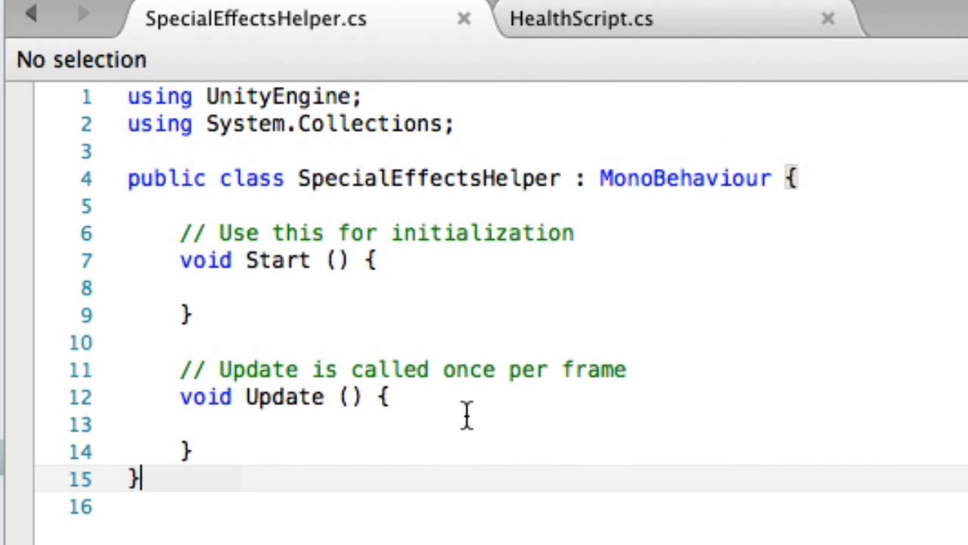
{"action": "left_click_drag", "start_coordinate": [121, 180], "coordinate": [189, 537]}
{"action": "key", "text": "BackSpace"}
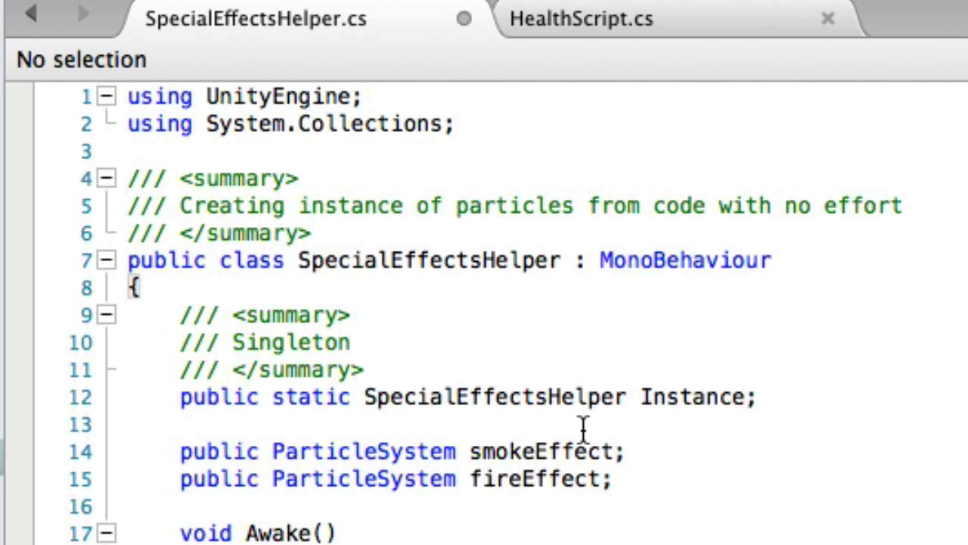
Examine the smokeEffect and fireEffect fields and the Explosion method in the SpecialEffectsHelper code.
{"action": "left_click", "coordinate": [539, 447]}
{"action": "double_click", "coordinate": [538, 450]}
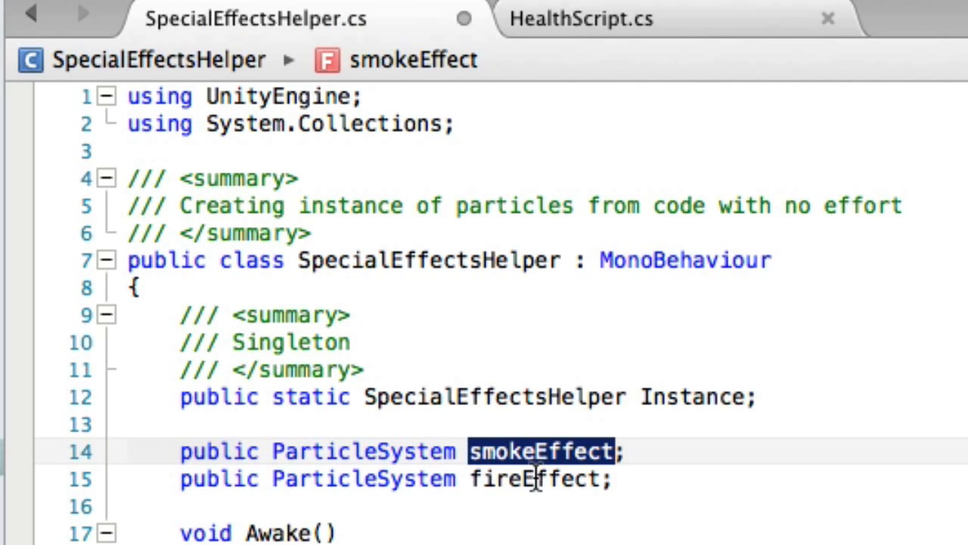
{"action": "double_click", "coordinate": [536, 477]}
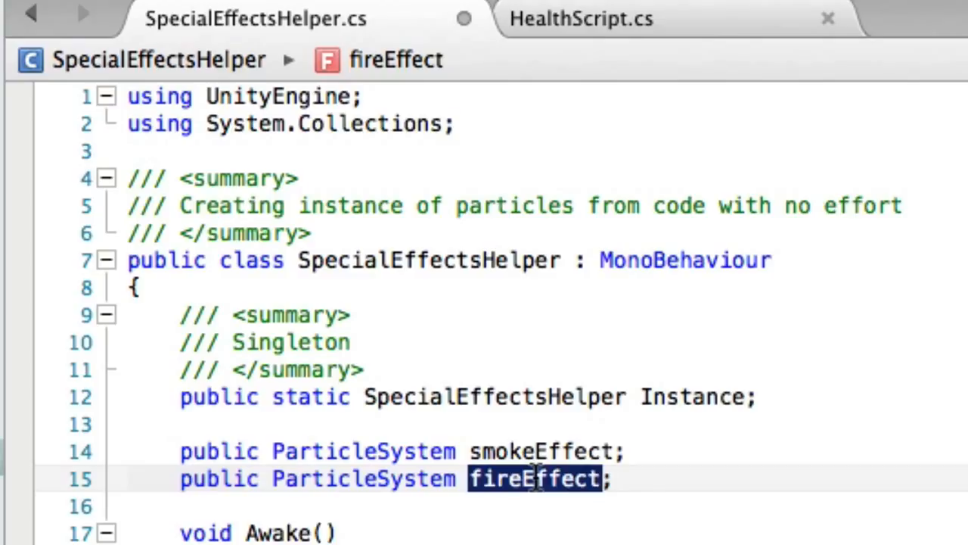
{"action": "left_click", "coordinate": [651, 482]}
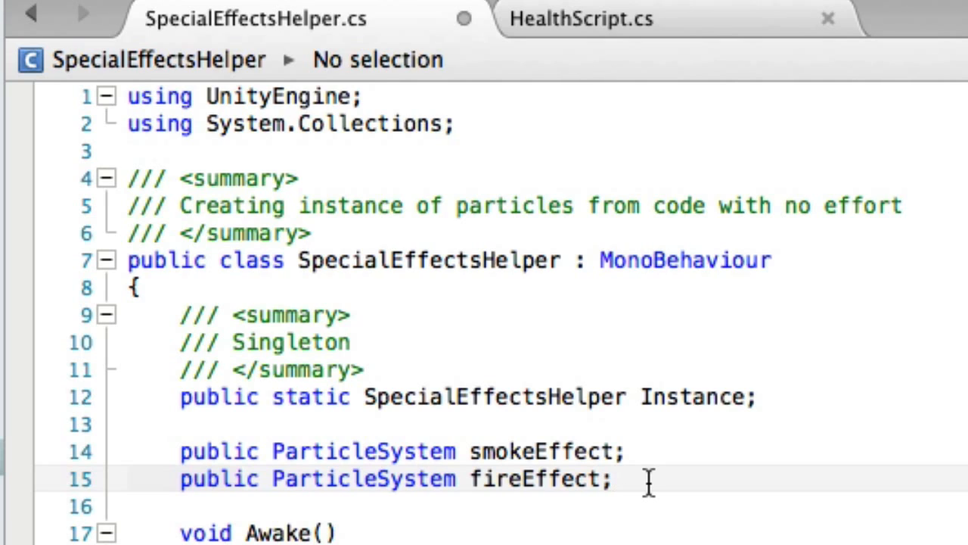
{"action": "scroll", "coordinate": [648, 500], "scroll_direction": "down", "scroll_amount": 10}
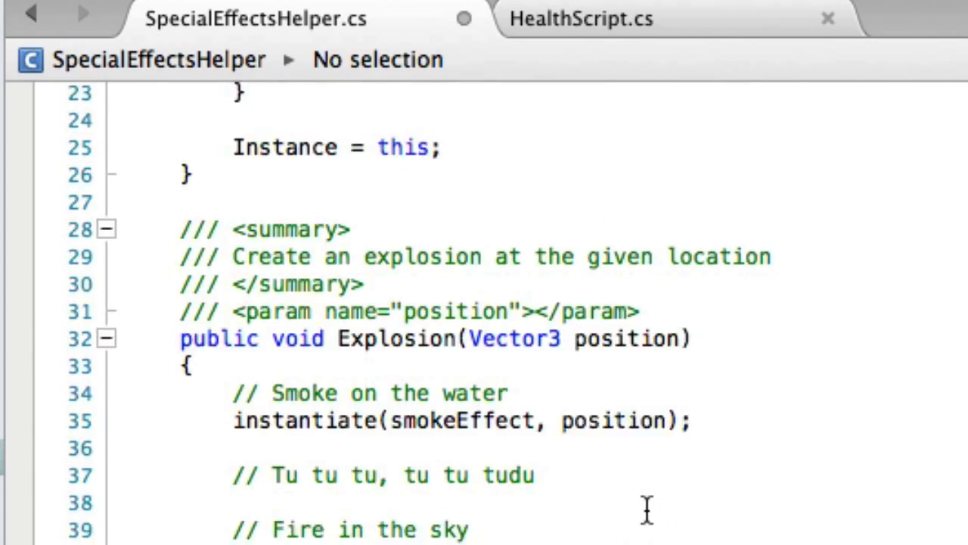
{"action": "scroll", "coordinate": [469, 507], "scroll_direction": "down", "scroll_amount": 2}
{"action": "scroll", "coordinate": [469, 508], "scroll_direction": "up", "scroll_amount": 1}
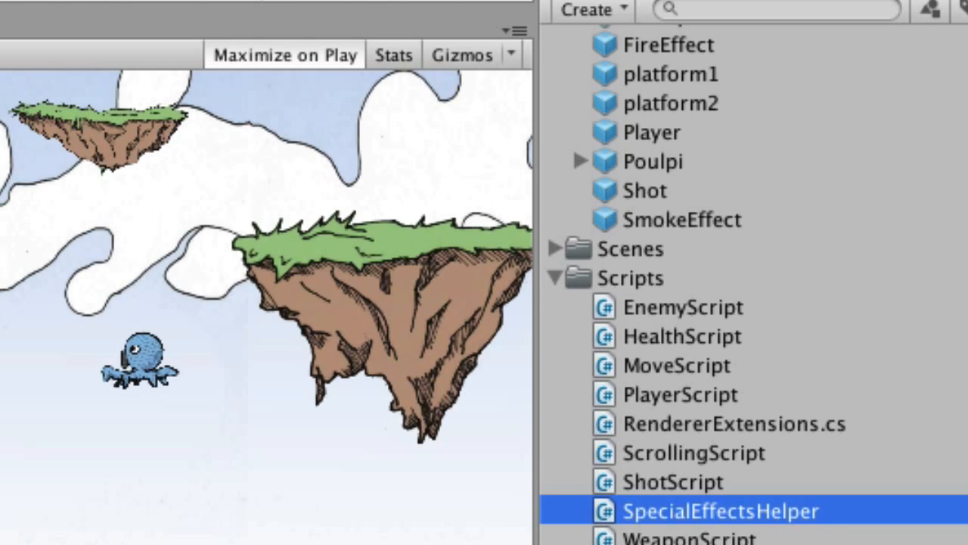
In HealthScript, insert SpecialEffectsHelper.Instance.Explosion(transform.position); before Destroy(gameObject) in the hp <= 0 block.
{"action": "scroll", "coordinate": [658, 254], "scroll_direction": "down", "scroll_amount": 5}
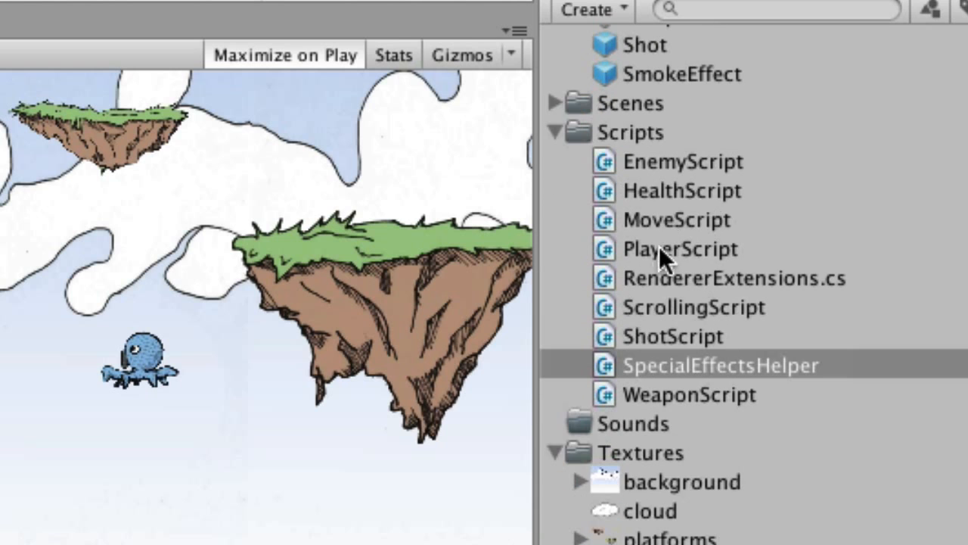
{"action": "double_click", "coordinate": [686, 191]}
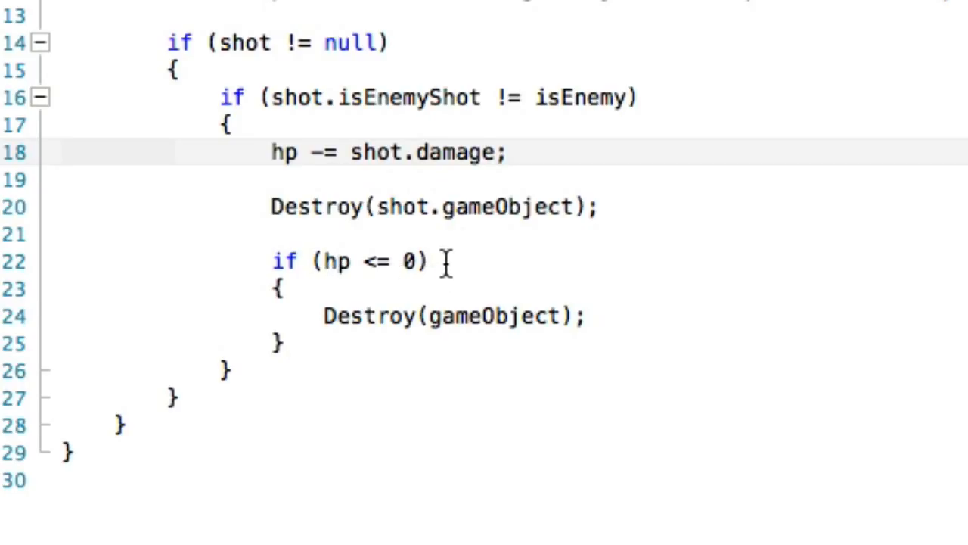
{"action": "left_click", "coordinate": [478, 287]}
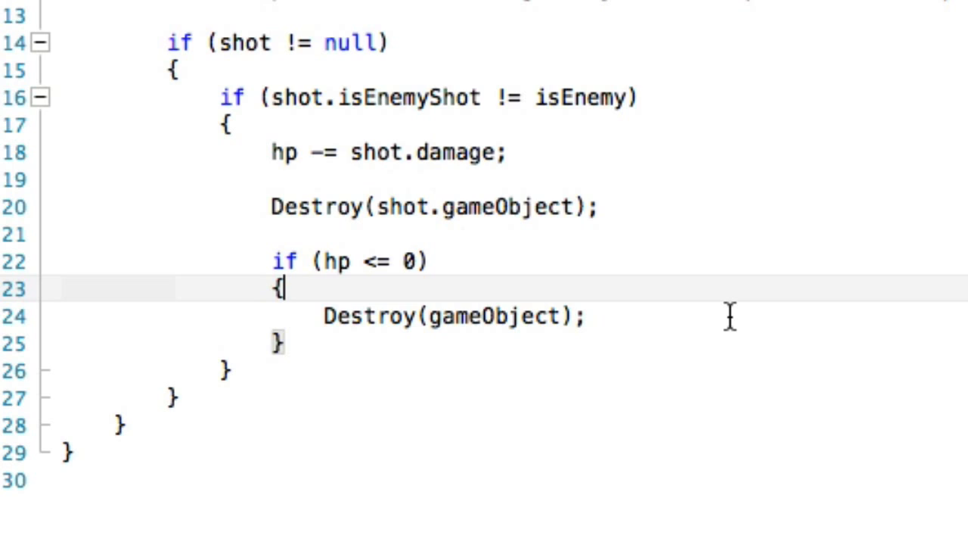
{"action": "key", "text": "Return"}
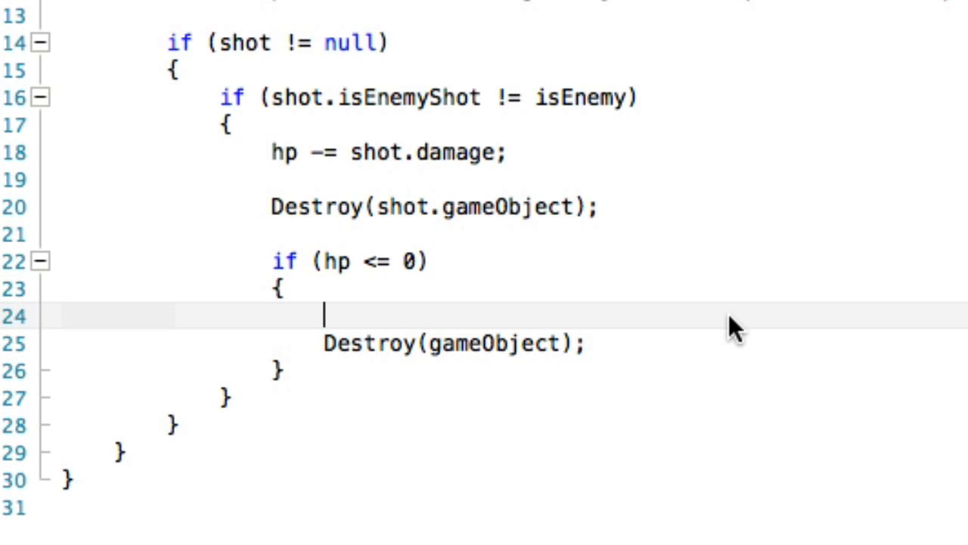
{"action": "key", "text": "super+v"}
{"action": "scroll", "coordinate": [728, 316], "scroll_direction": "right", "scroll_amount": 5}
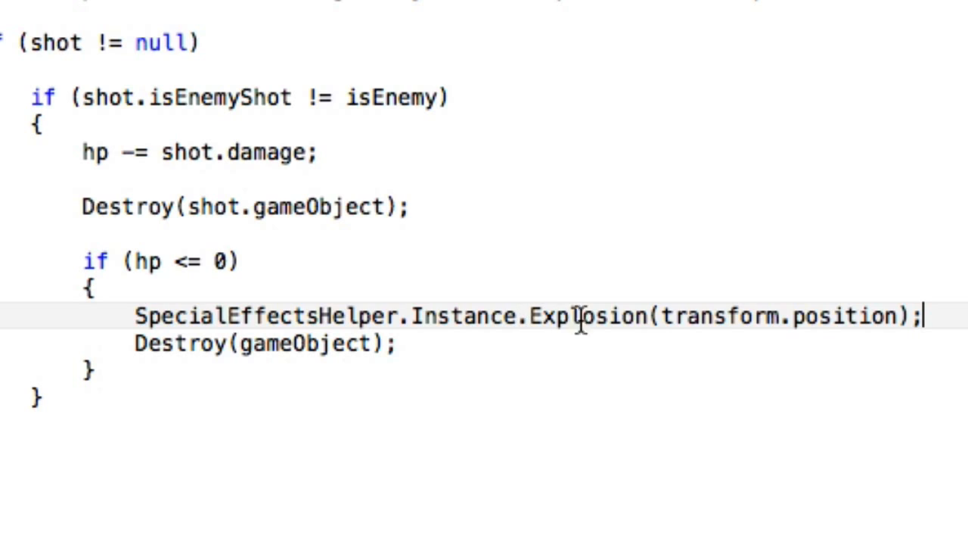
{"action": "left_click_drag", "start_coordinate": [661, 317], "coordinate": [905, 314]}
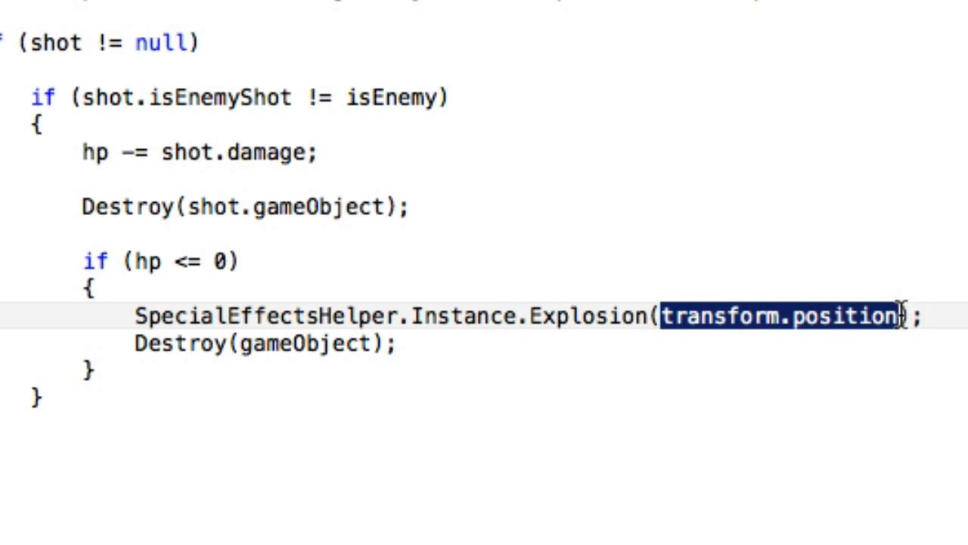
{"action": "left_click", "coordinate": [926, 316]}
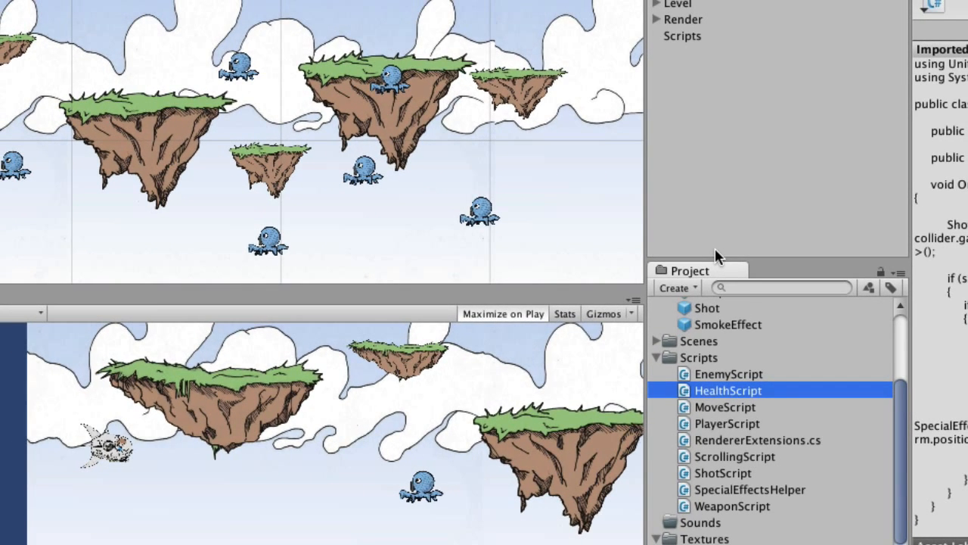
Attach SpecialEffectsHelper to the Scripts object and assign the FireEffect and SmokeEffect prefabs to its Fire Effect and Smoke Effect fields.
{"action": "left_click", "coordinate": [756, 486]}
{"action": "left_click_drag", "start_coordinate": [755, 487], "coordinate": [685, 42]}
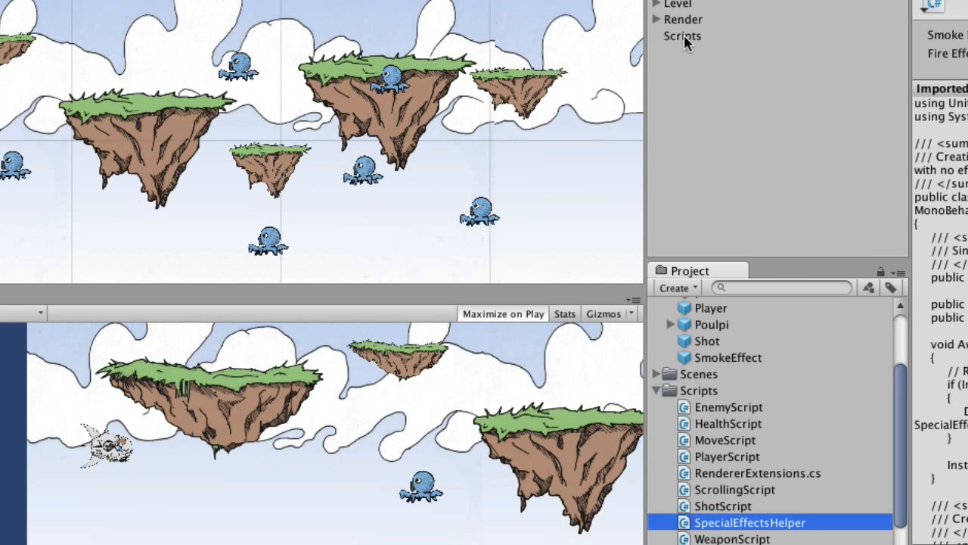
{"action": "left_click", "coordinate": [681, 36]}
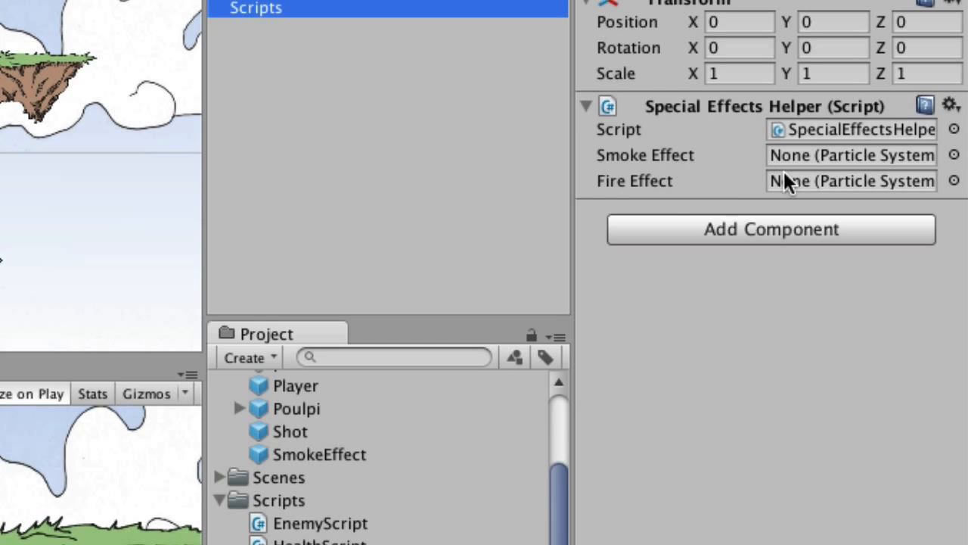
{"action": "scroll", "coordinate": [456, 463], "scroll_direction": "up", "scroll_amount": 3}
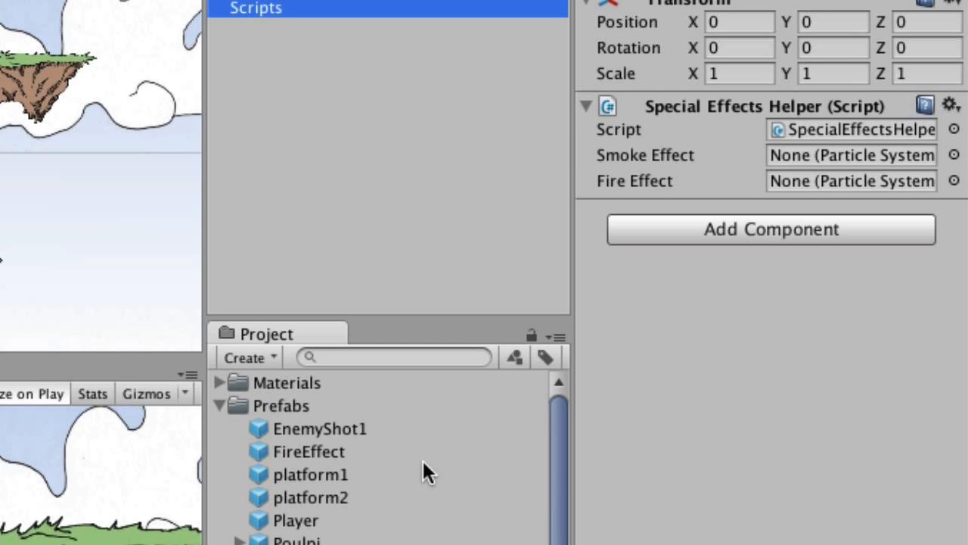
{"action": "left_click_drag", "start_coordinate": [321, 450], "coordinate": [795, 180]}
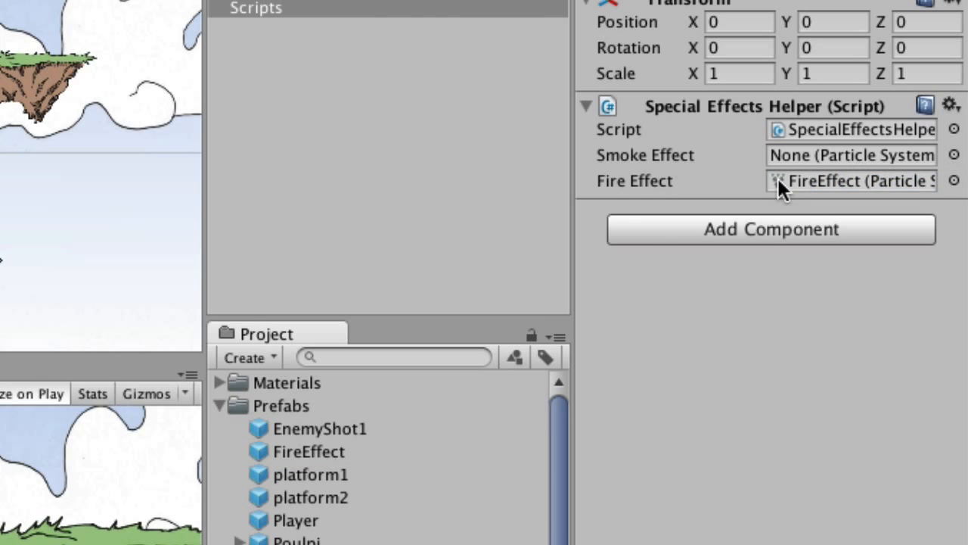
{"action": "left_click_drag", "start_coordinate": [317, 540], "coordinate": [797, 155]}
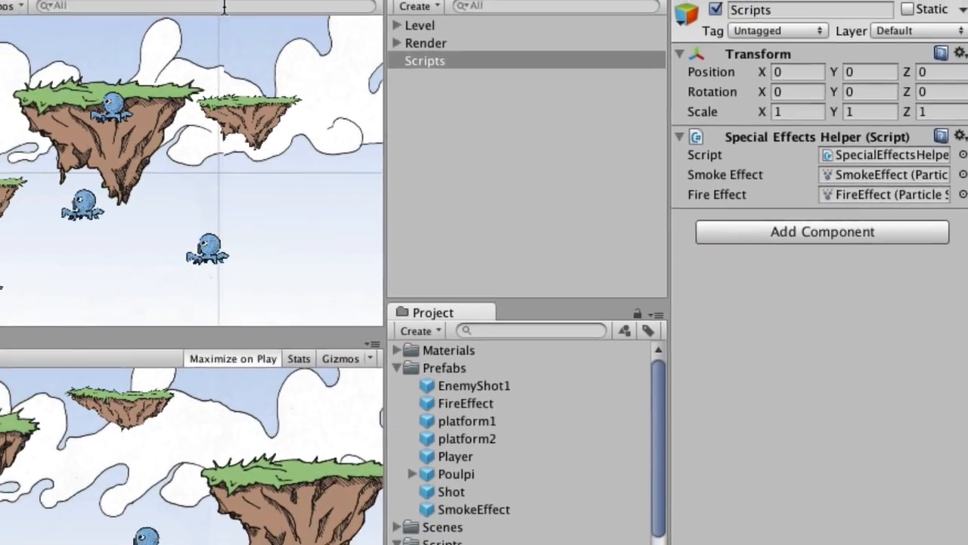
Play-test the stage, moving the ship and shooting enemies to check the explosion effect, and stop the game.
{"action": "left_click", "coordinate": [465, 46]}
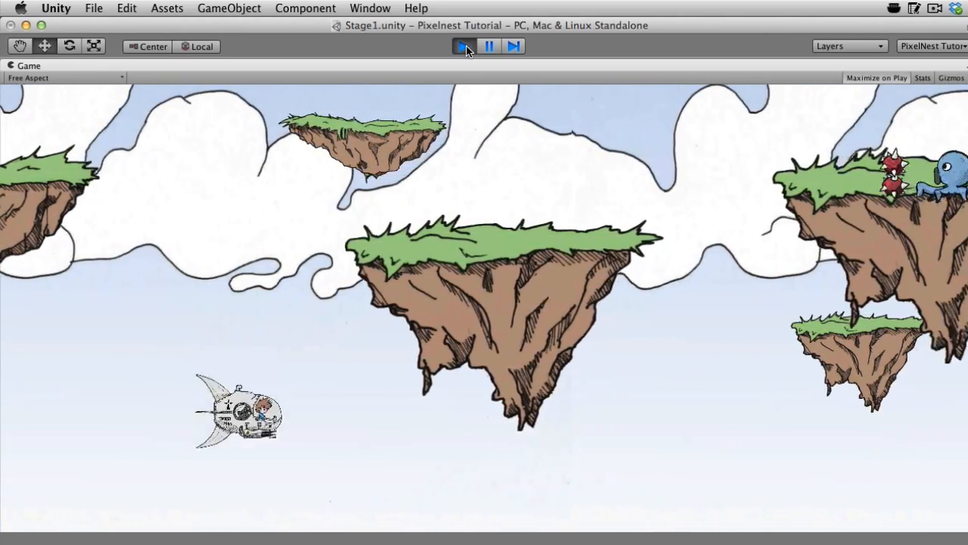
{"action": "key", "text": "Down"}
{"action": "key", "text": "Up"}
{"action": "key", "text": "Down"}
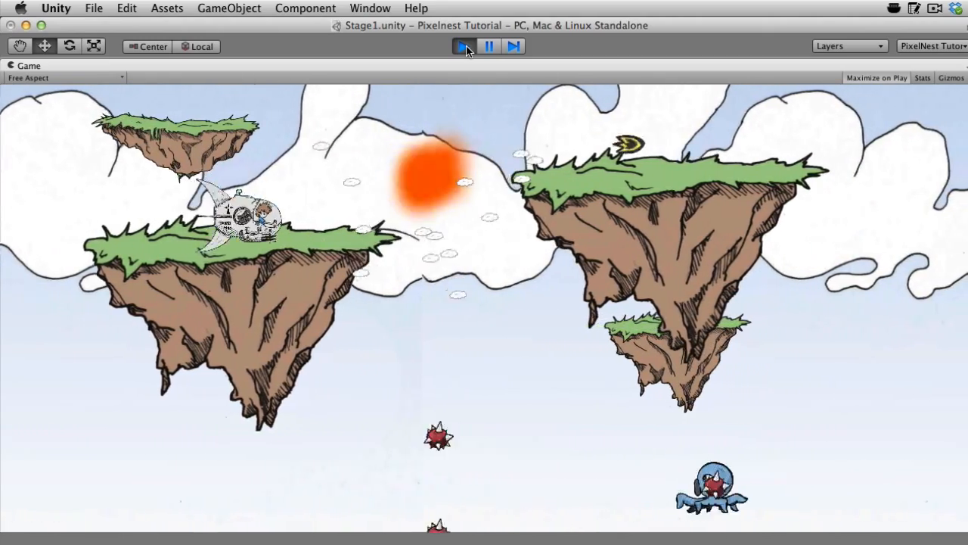
{"action": "key", "text": "ctrl"}
{"action": "key", "text": "ctrl"}
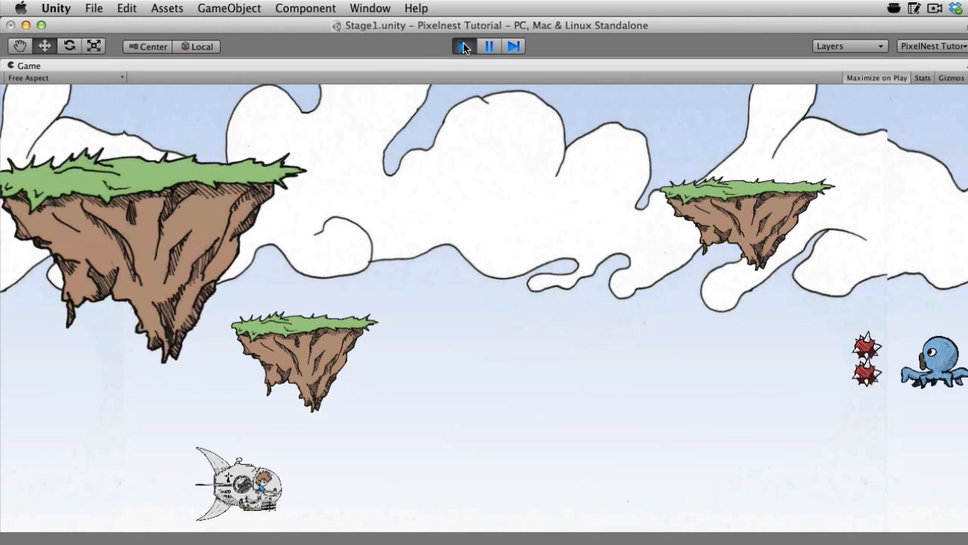
{"action": "left_click", "coordinate": [463, 47]}
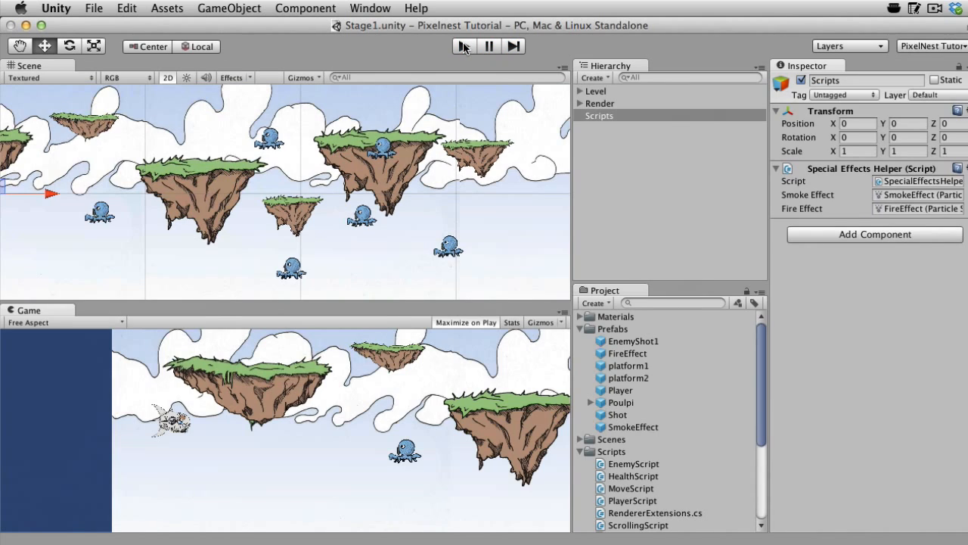
Set the Hp of the Player object under Level's 3 - Foreground to 4 in its Health Script.
{"action": "left_click", "coordinate": [580, 91]}
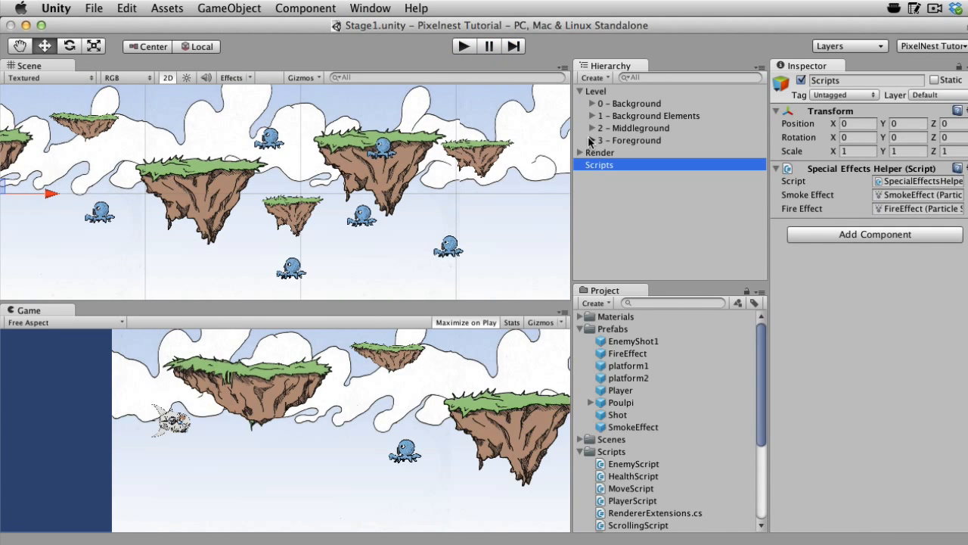
{"action": "left_click", "coordinate": [592, 140]}
{"action": "left_click", "coordinate": [639, 154]}
{"action": "scroll", "coordinate": [869, 300], "scroll_direction": "down", "scroll_amount": 5}
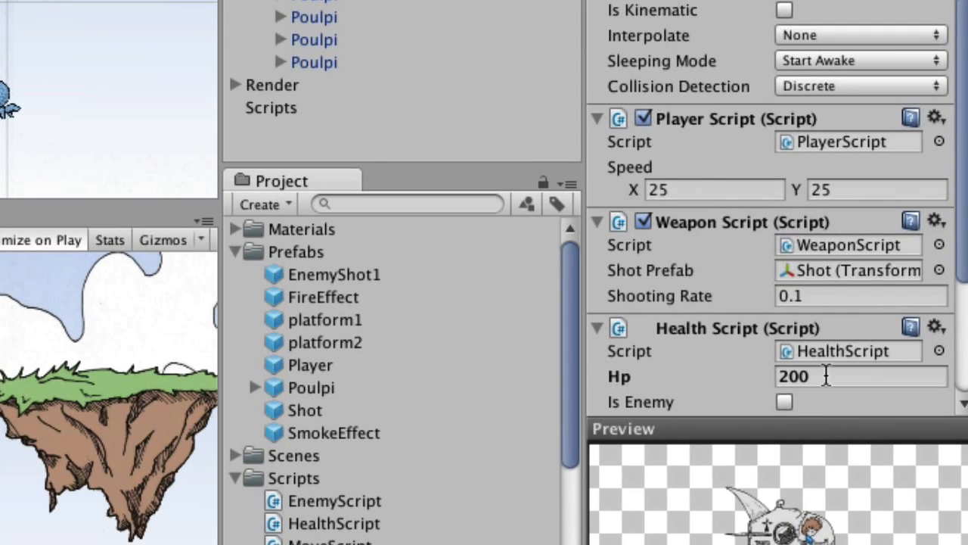
{"action": "left_click", "coordinate": [826, 376]}
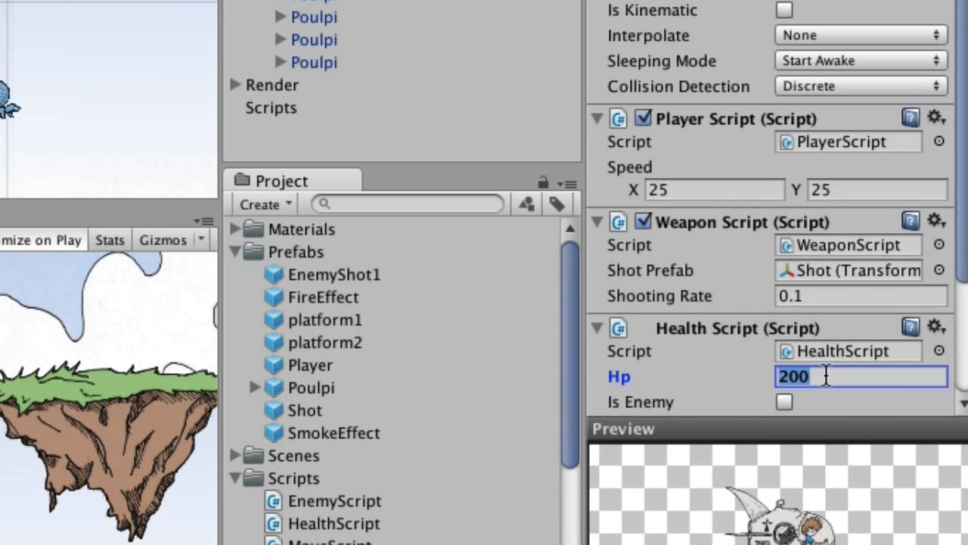
{"action": "type", "text": "4"}
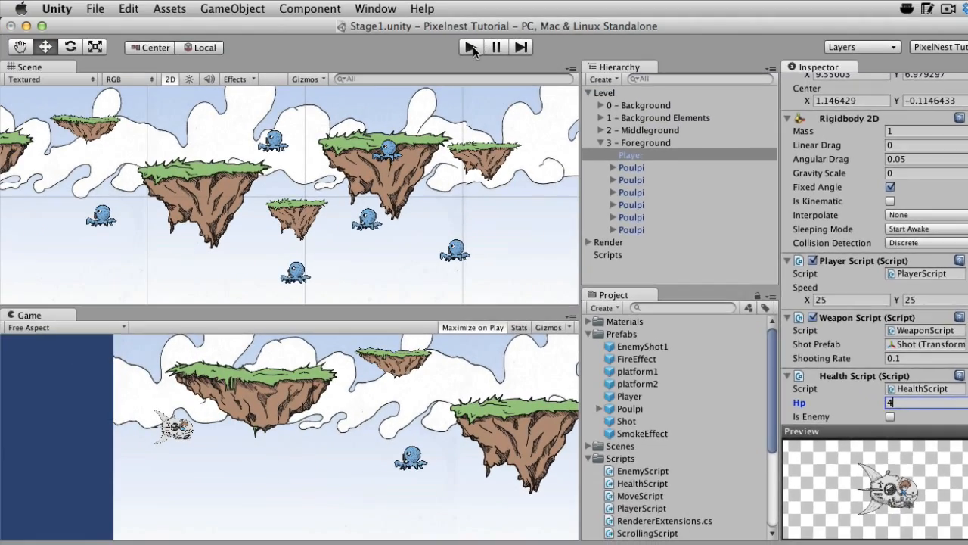
Play-test the stage twice with the weakened player to check the explosion on the ship's death, stopping the game after each run.
{"action": "left_click", "coordinate": [473, 47]}
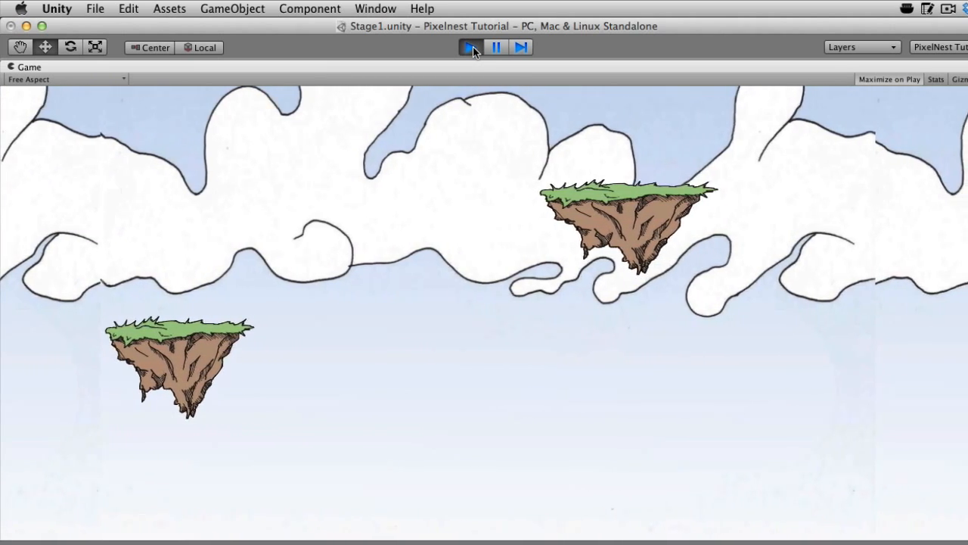
{"action": "left_click", "coordinate": [471, 47]}
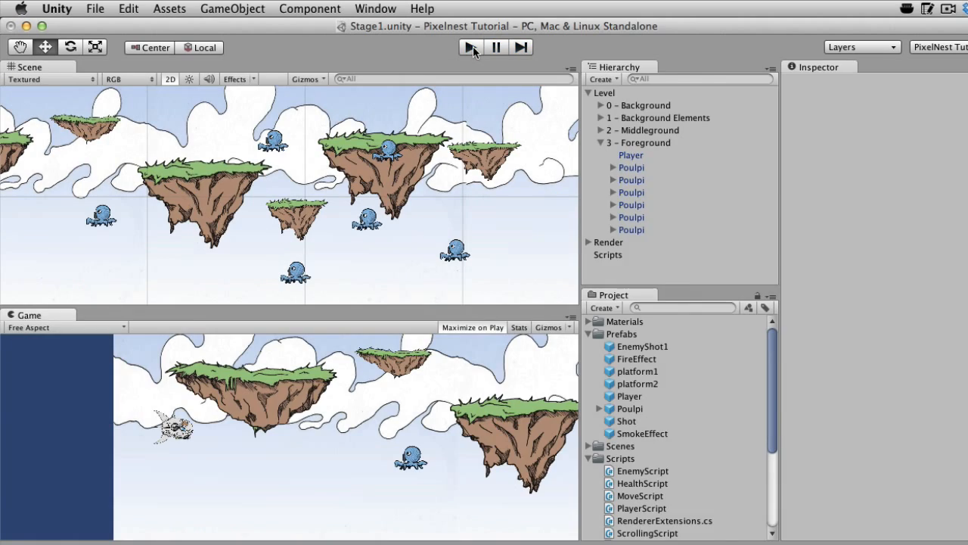
{"action": "left_click", "coordinate": [471, 47]}
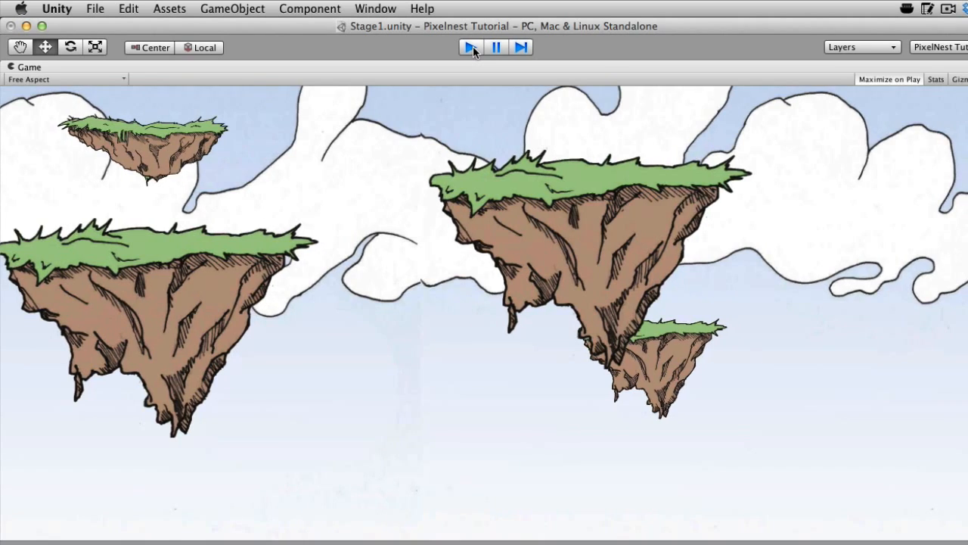
{"action": "left_click", "coordinate": [471, 47]}
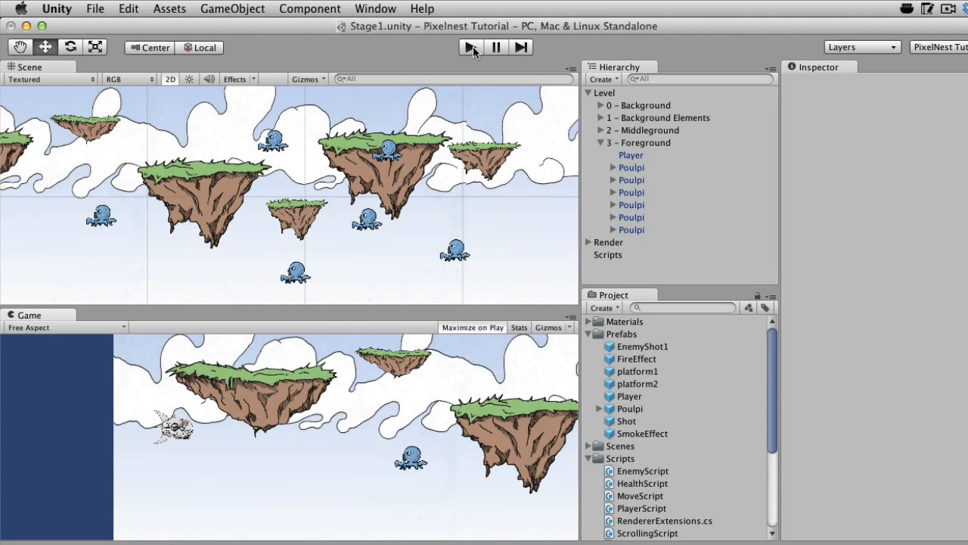